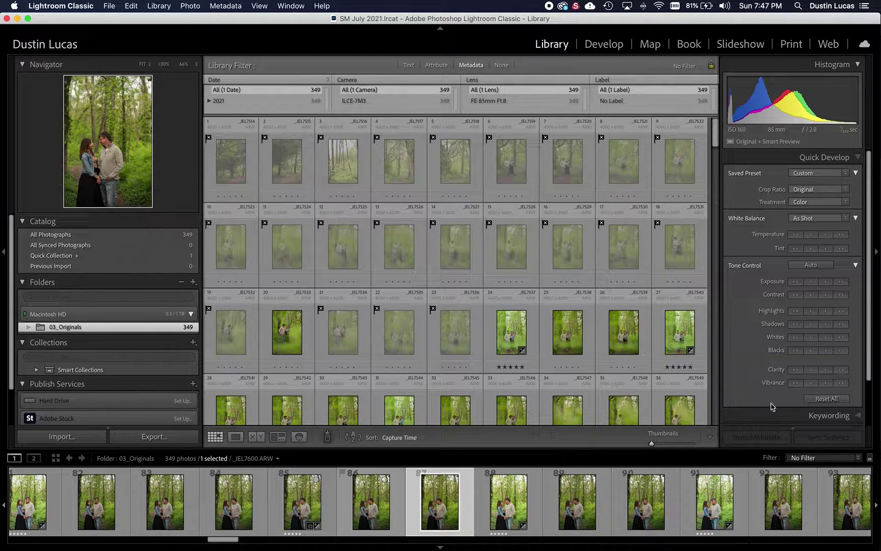
# Review the Build Smart Previews option in the photo import settings, leaving without importing anything.
pyautogui.click(70, 439)
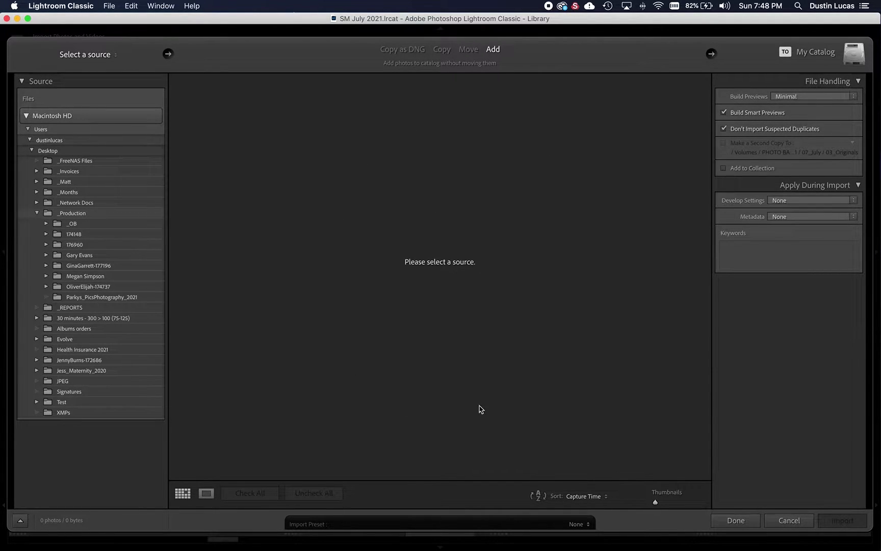
pyautogui.click(732, 525)
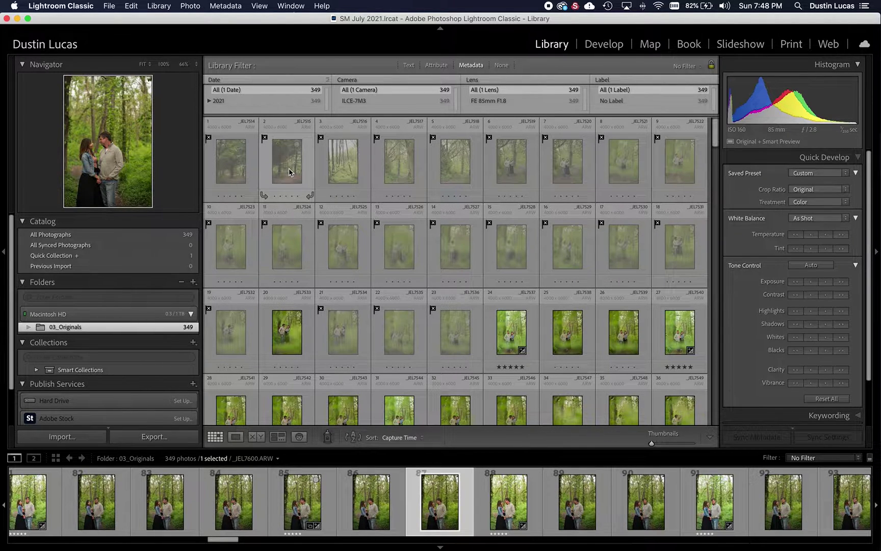
# Build smart previews for all photos in the 03_Originals folder.
pyautogui.press('super+a')
pyautogui.click(158, 6)
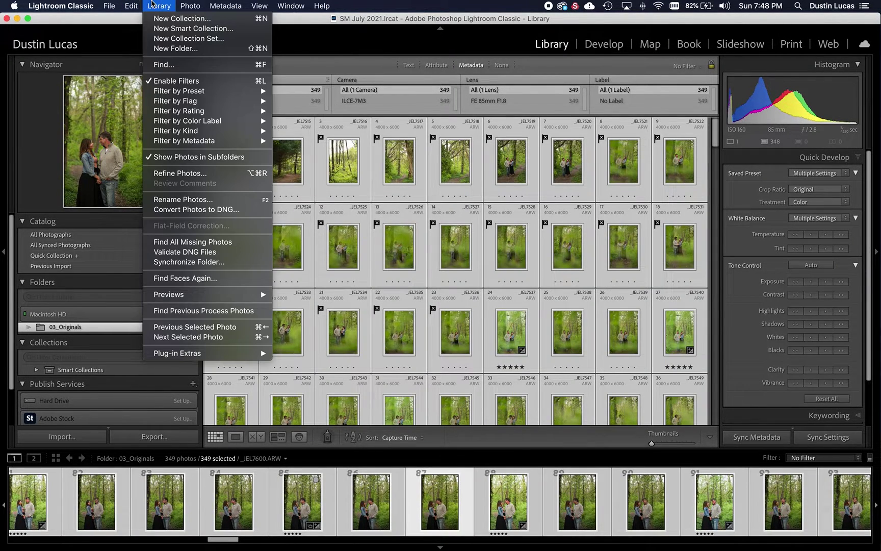
pyautogui.moveTo(194, 298)
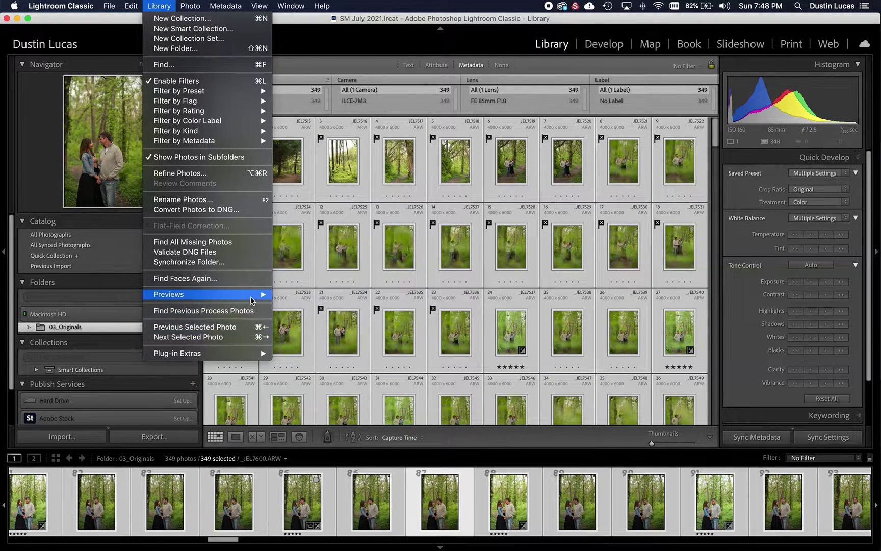
pyautogui.moveTo(252, 300)
pyautogui.click(319, 331)
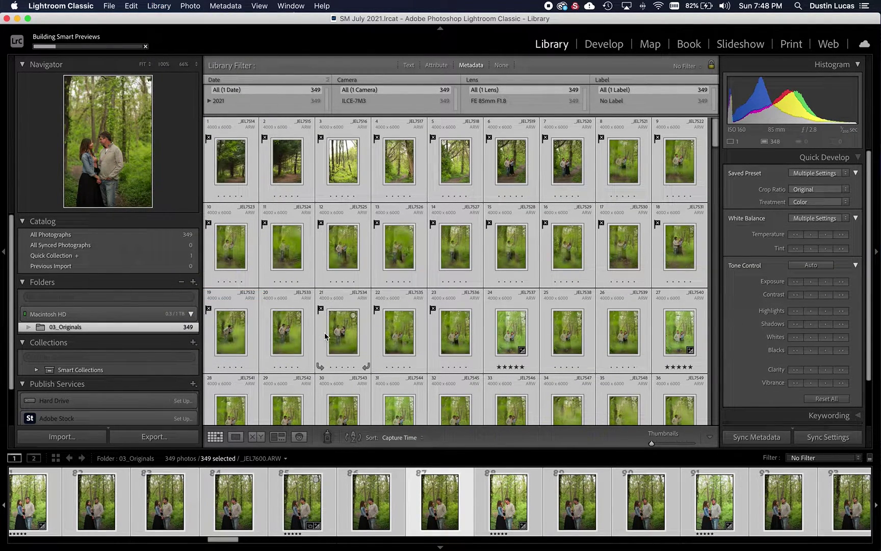
# Check the performance preferences for the option to use Smart Previews instead of Originals for image editing.
pyautogui.click(80, 7)
pyautogui.click(81, 35)
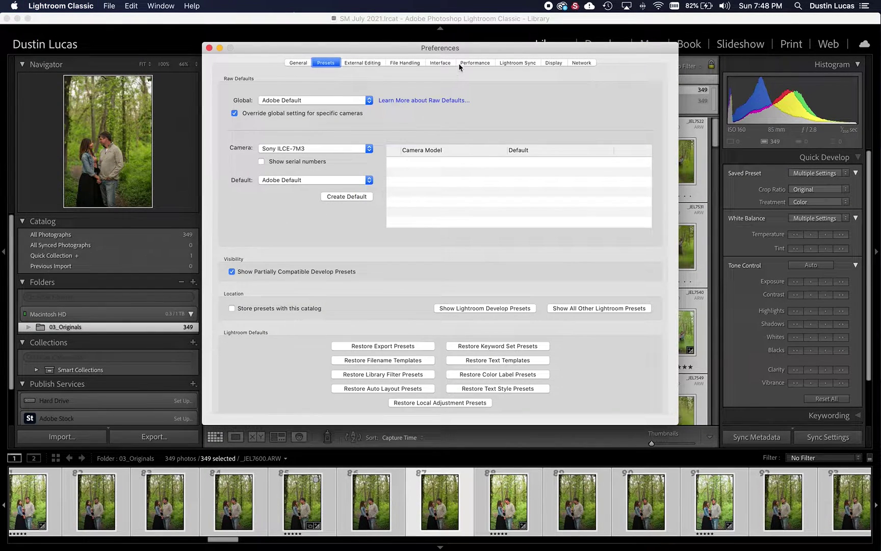
pyautogui.click(471, 62)
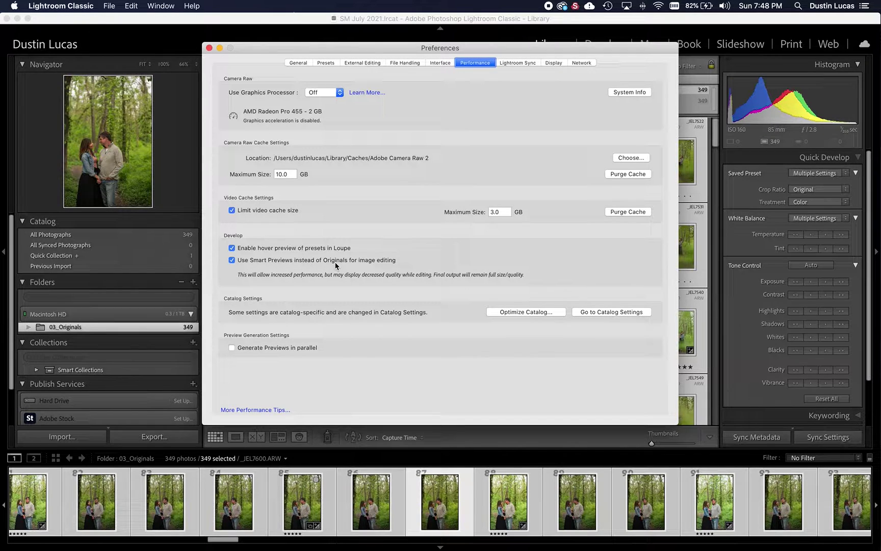
pyautogui.click(208, 47)
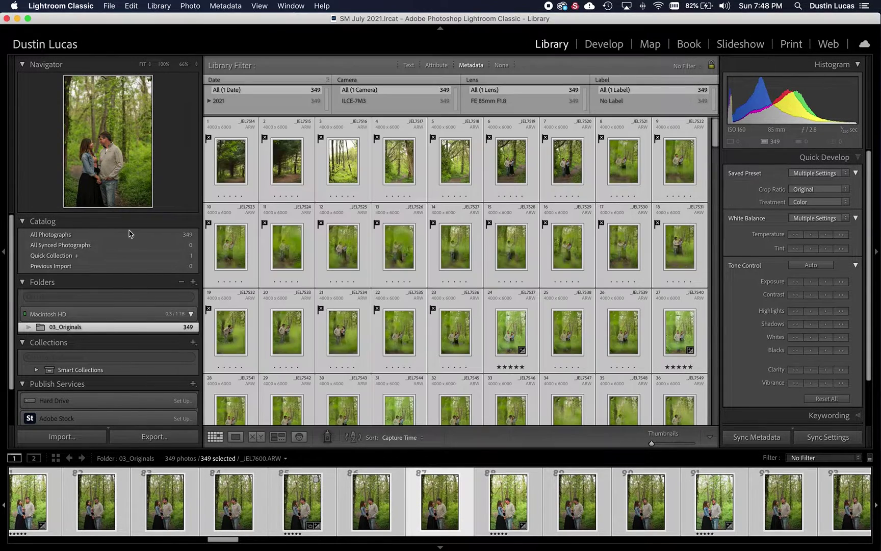
# Update the location of the 03_Originals folder to the Desktop.
pyautogui.rightClick(74, 328)
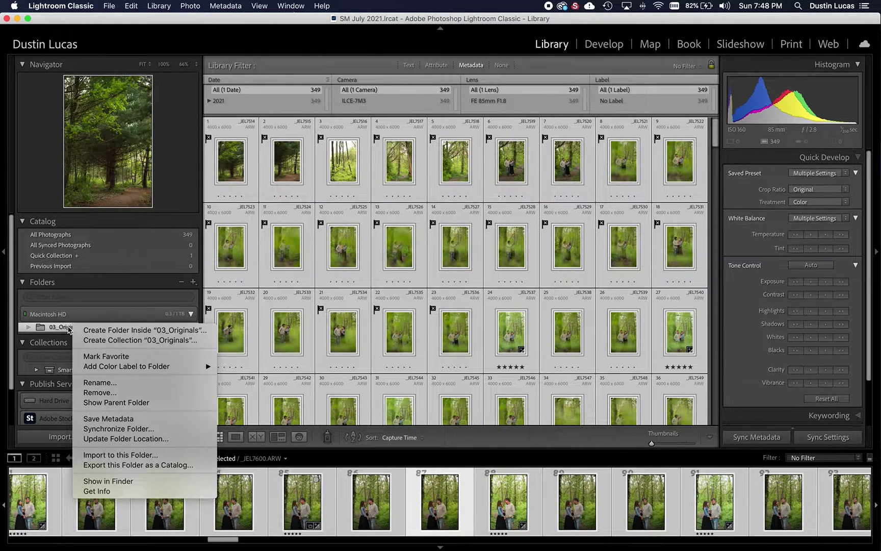
pyautogui.click(116, 437)
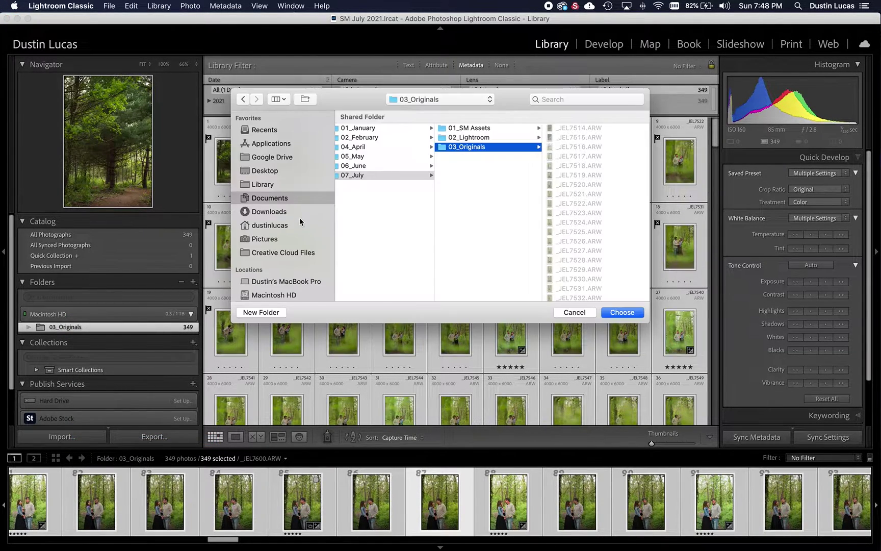
pyautogui.click(265, 170)
pyautogui.click(634, 317)
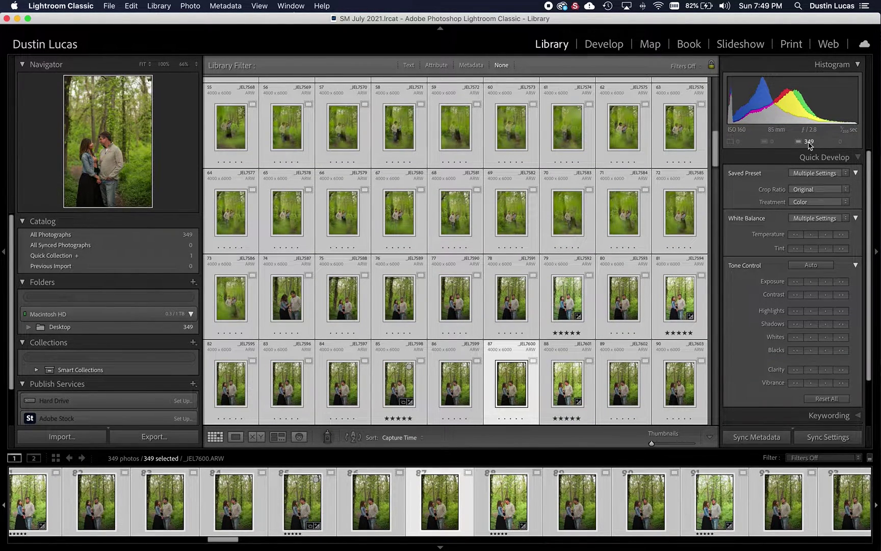
# Deselect all photos, view the five-star photo _JEL7598.ARW in the Develop module and return to the grid.
pyautogui.press('super+d')
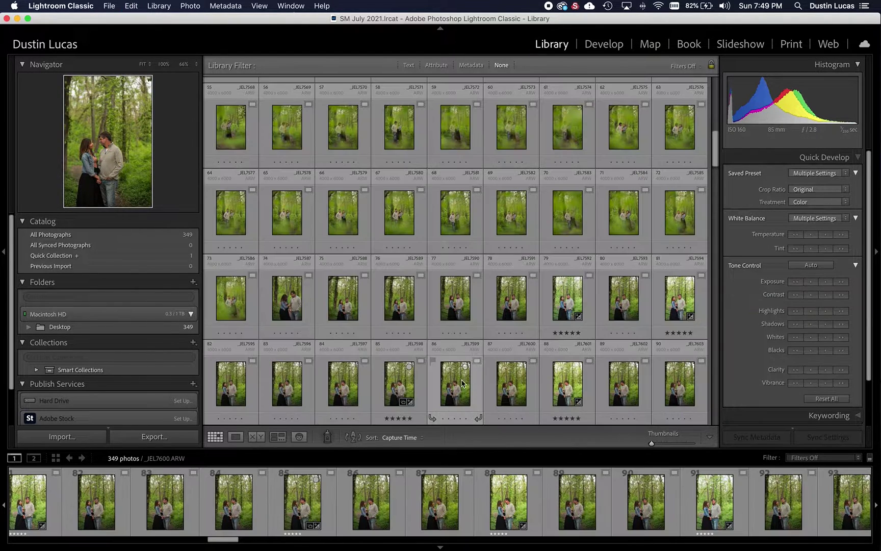
pyautogui.doubleClick(406, 382)
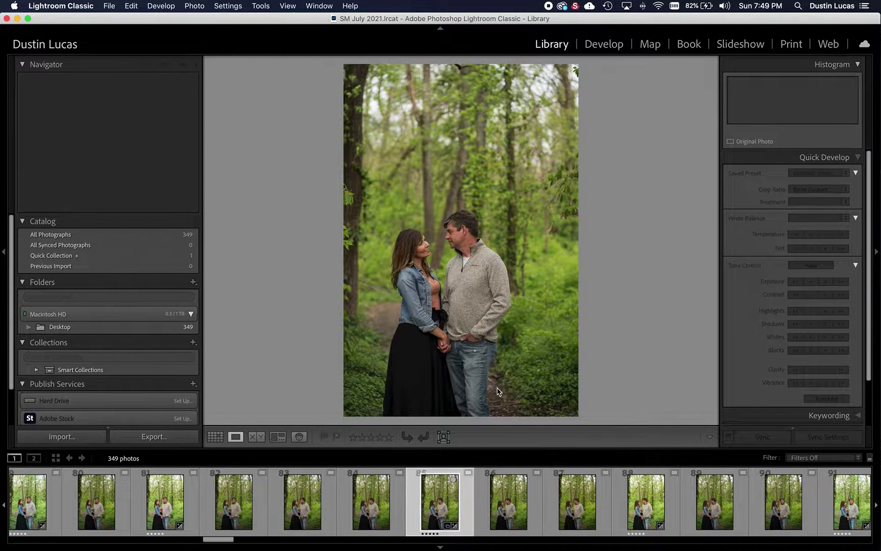
pyautogui.press('d')
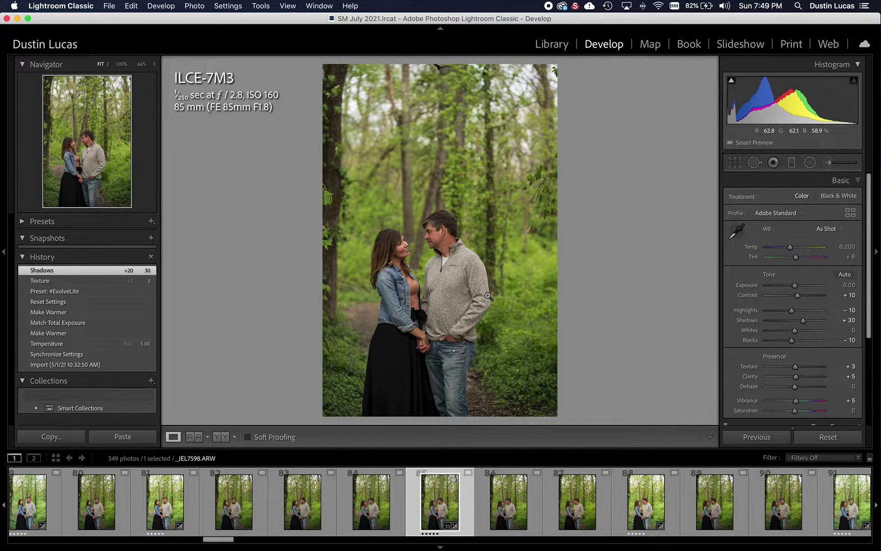
pyautogui.press('g')
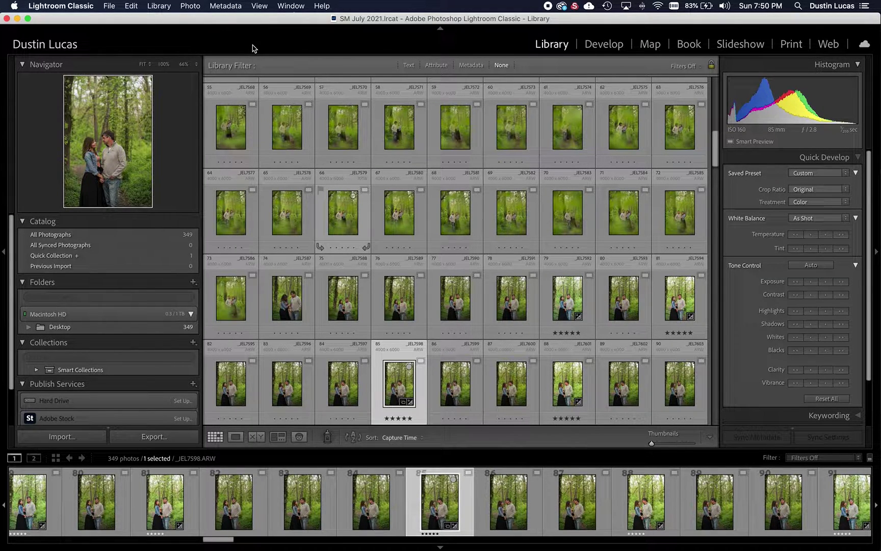
# Set the catalog's standard preview size to 1024 pixels and its preview quality to Low.
pyautogui.click(62, 5)
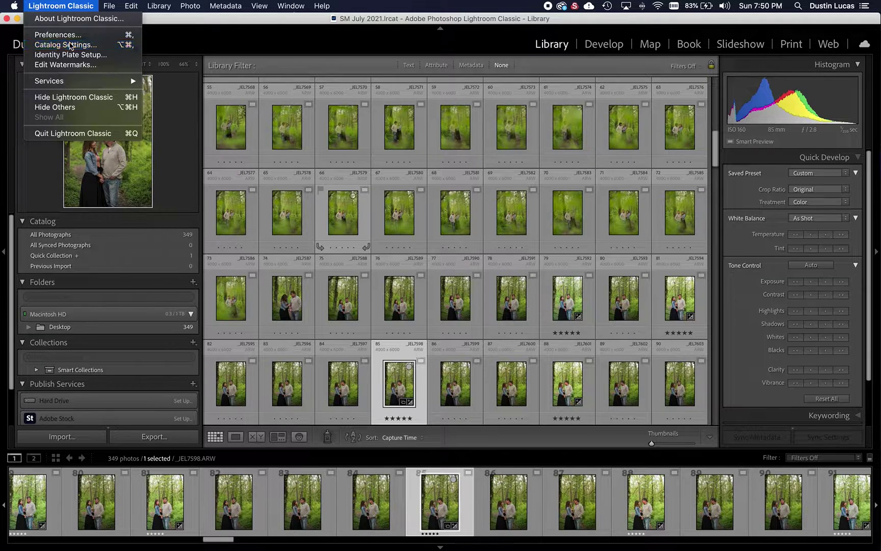
pyautogui.click(70, 45)
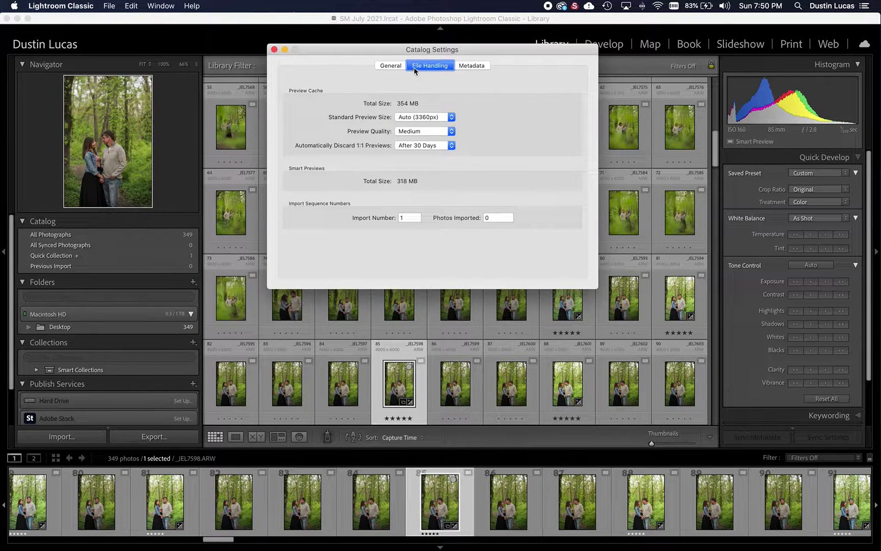
pyautogui.click(433, 114)
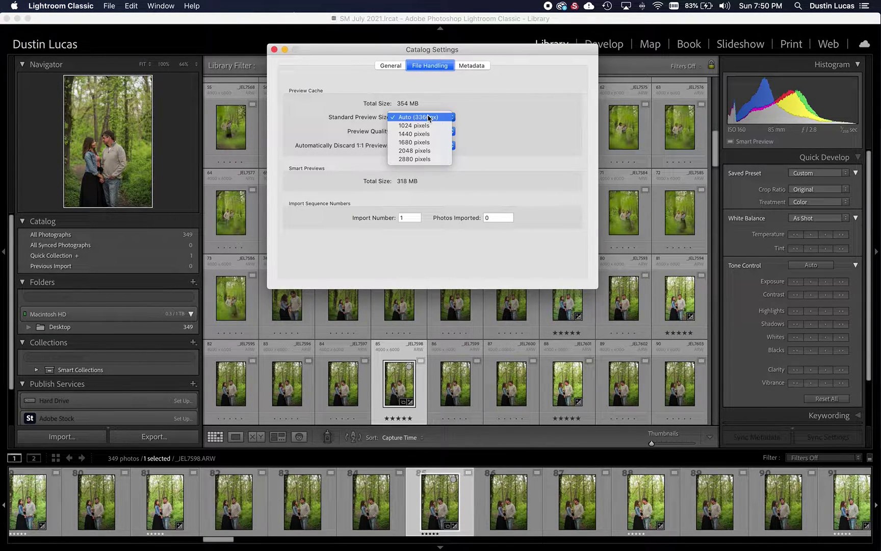
pyautogui.click(372, 119)
pyautogui.click(425, 117)
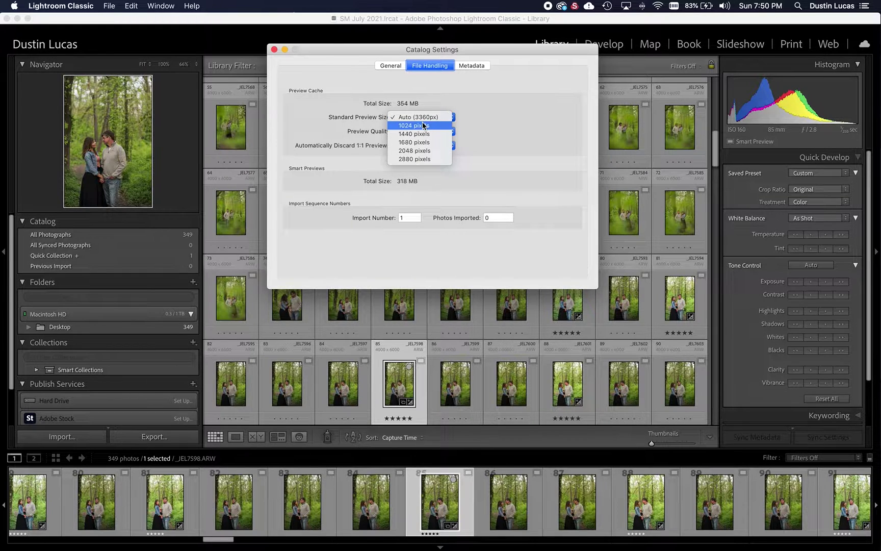
pyautogui.click(418, 126)
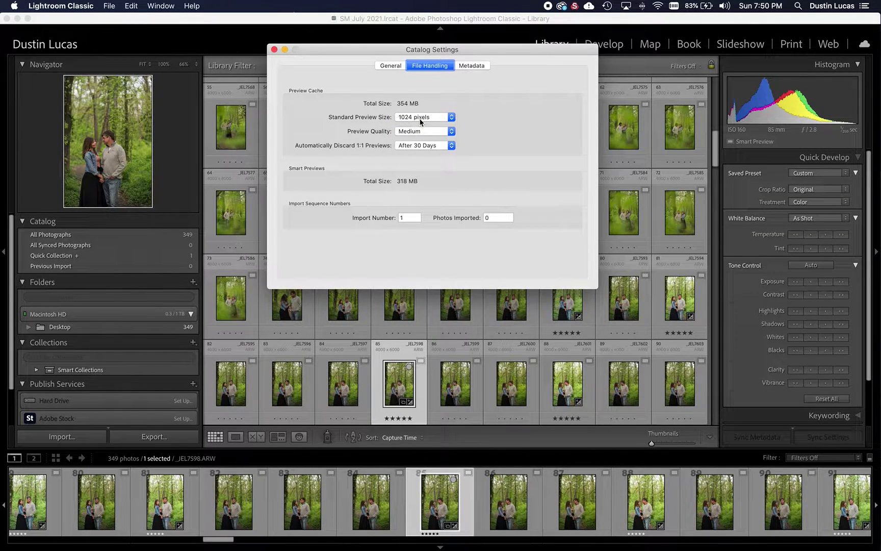
pyautogui.click(417, 118)
pyautogui.click(416, 118)
pyautogui.click(415, 132)
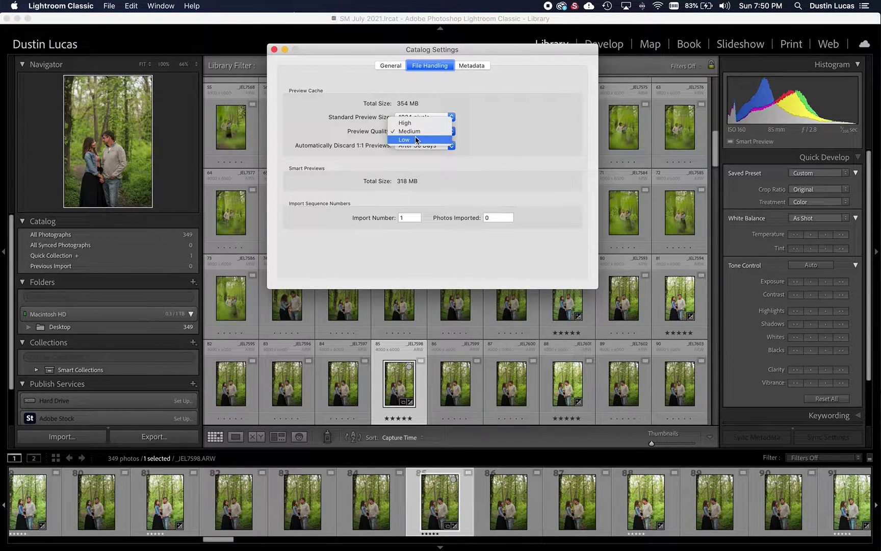
pyautogui.click(417, 140)
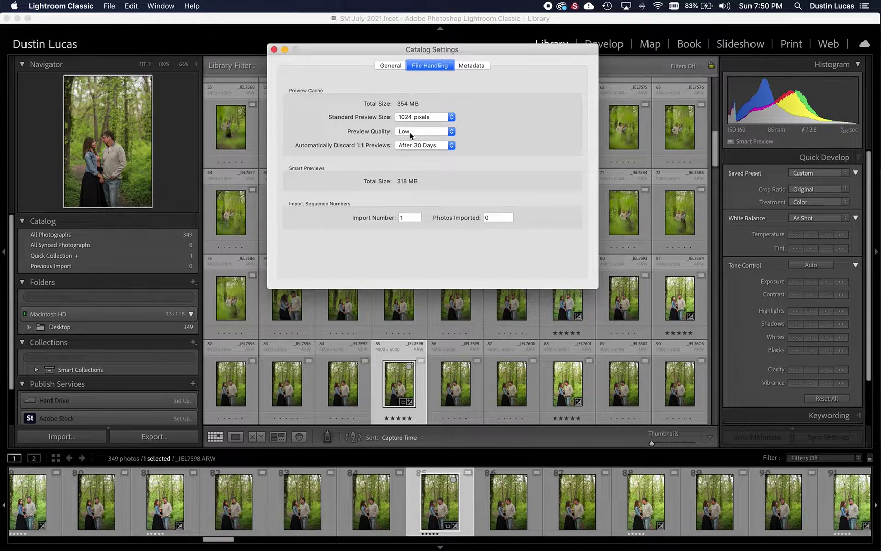
pyautogui.click(273, 49)
# Build standard-sized previews for all photos in the catalog.
pyautogui.press('super+a')
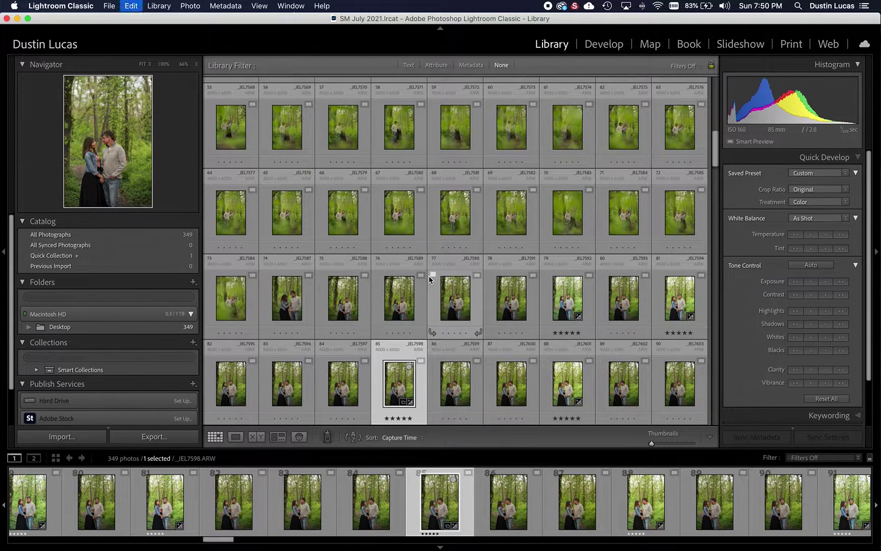
pyautogui.click(159, 6)
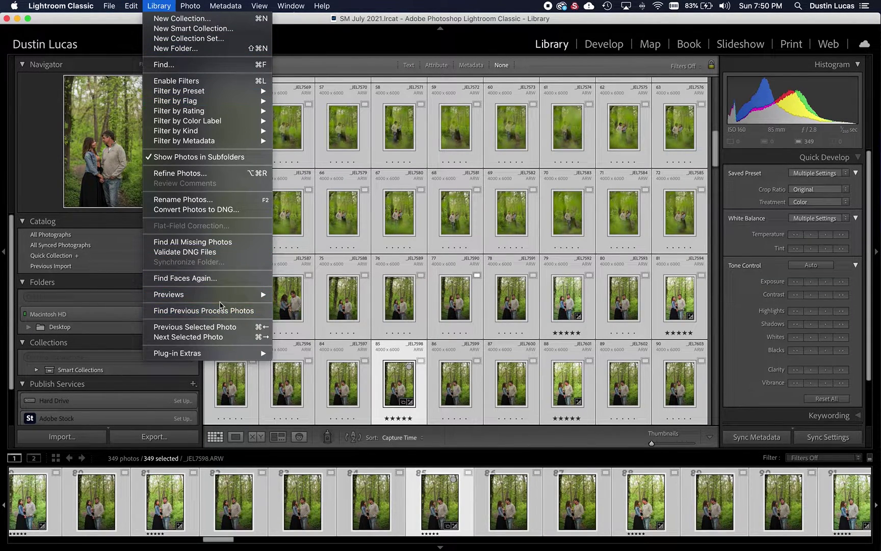
pyautogui.moveTo(221, 298)
pyautogui.click(301, 295)
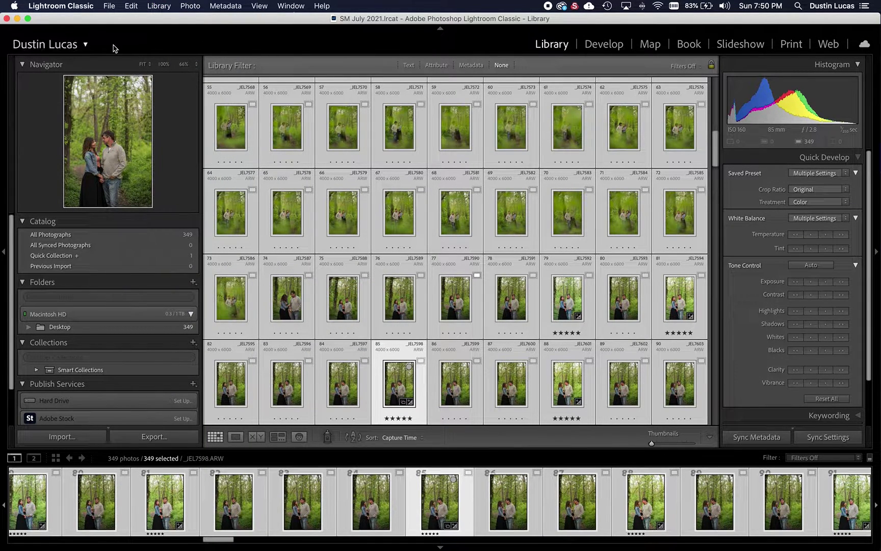
# Set the catalog's standard preview size to Auto (3360px) and raise the preview quality.
pyautogui.moveTo(56, 329)
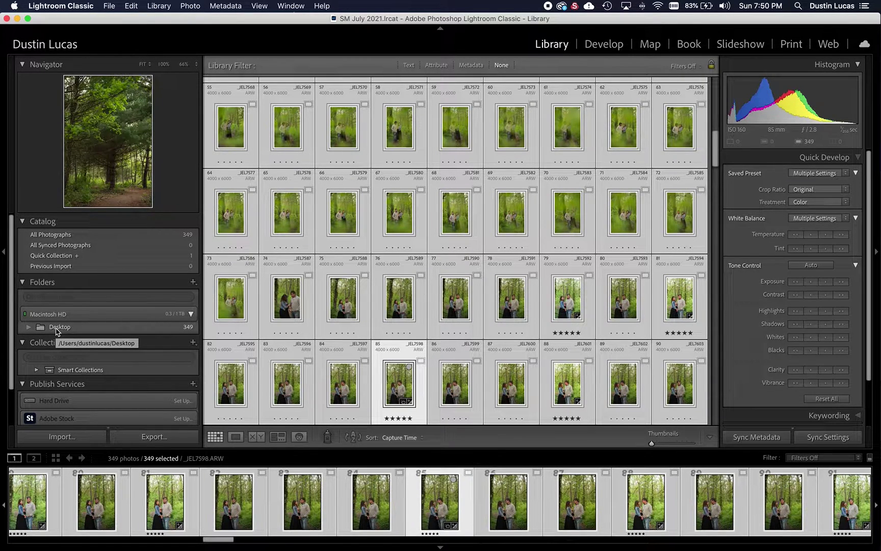
pyautogui.click(158, 6)
pyautogui.moveTo(89, 10)
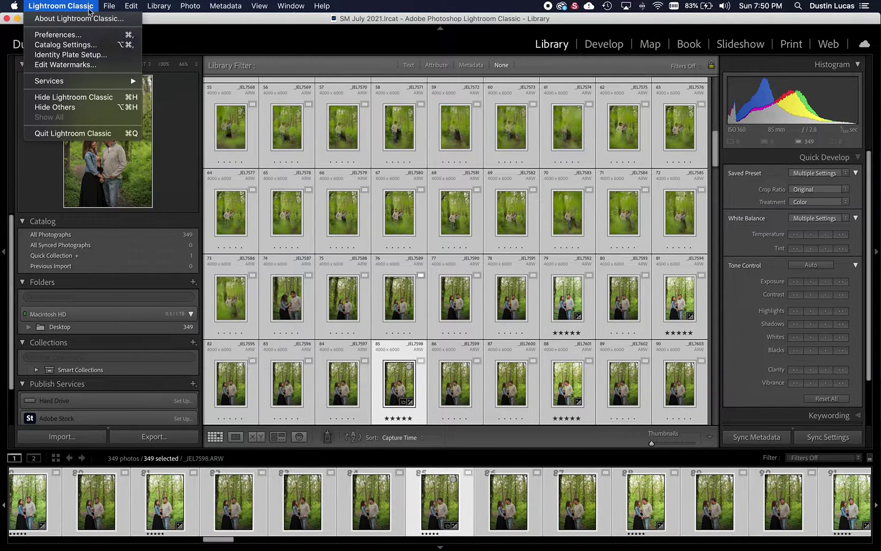
pyautogui.click(65, 45)
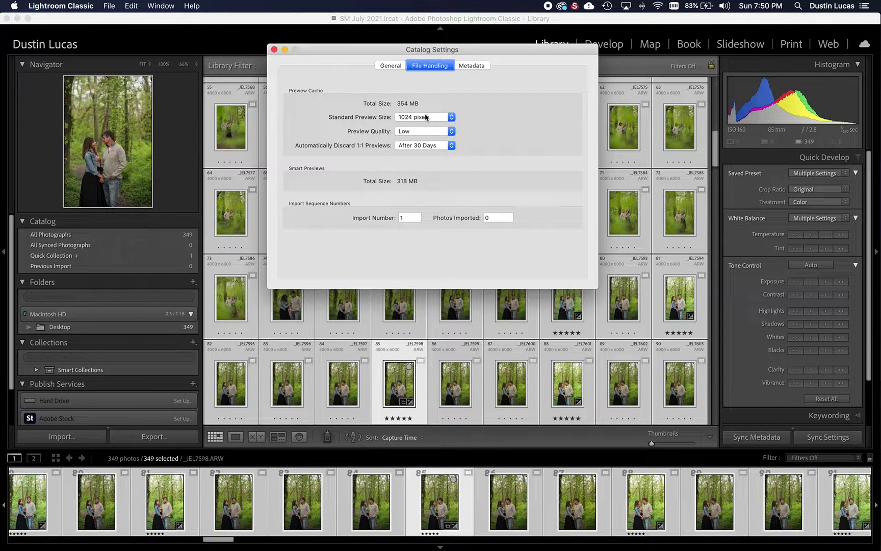
pyautogui.click(425, 117)
pyautogui.click(423, 118)
pyautogui.click(421, 131)
pyautogui.click(418, 122)
pyautogui.click(274, 49)
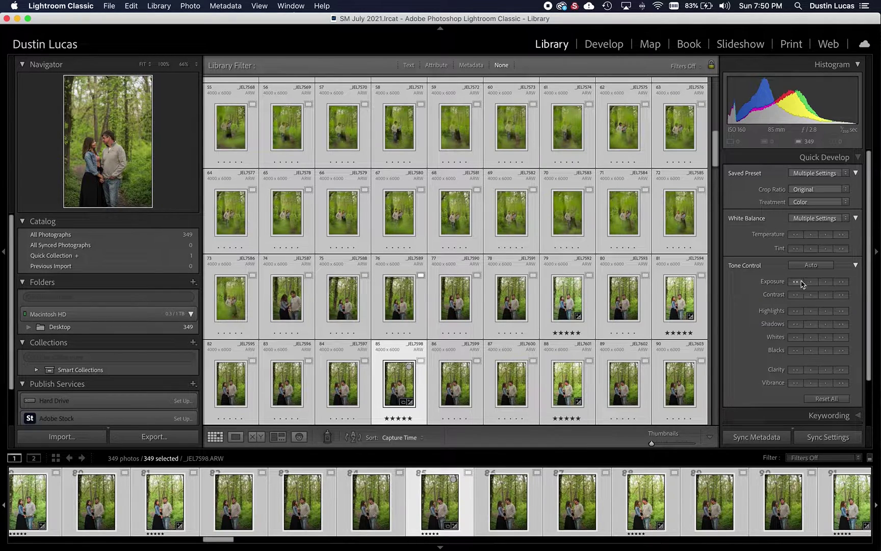
# Convert all selected photos to black and white and build their standard-sized previews, checking the build progress.
pyautogui.press('v')
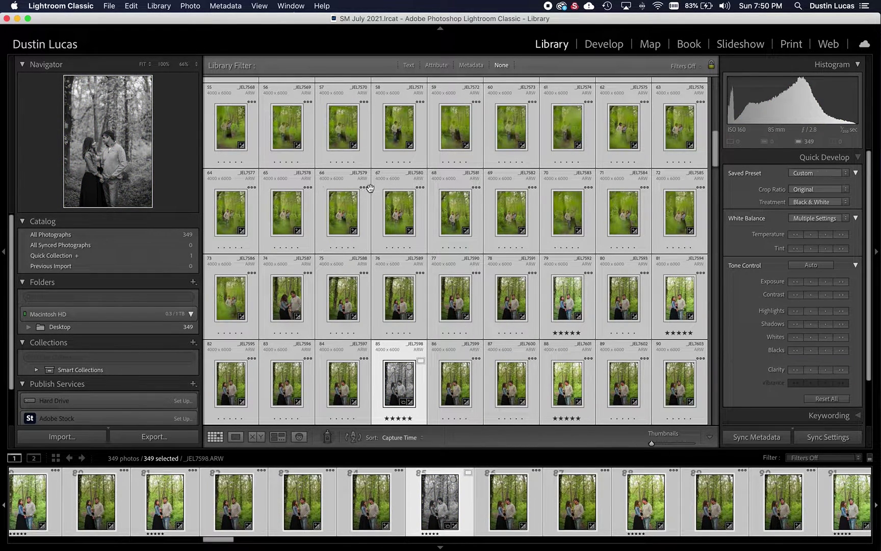
pyautogui.click(156, 7)
pyautogui.moveTo(219, 295)
pyautogui.click(299, 294)
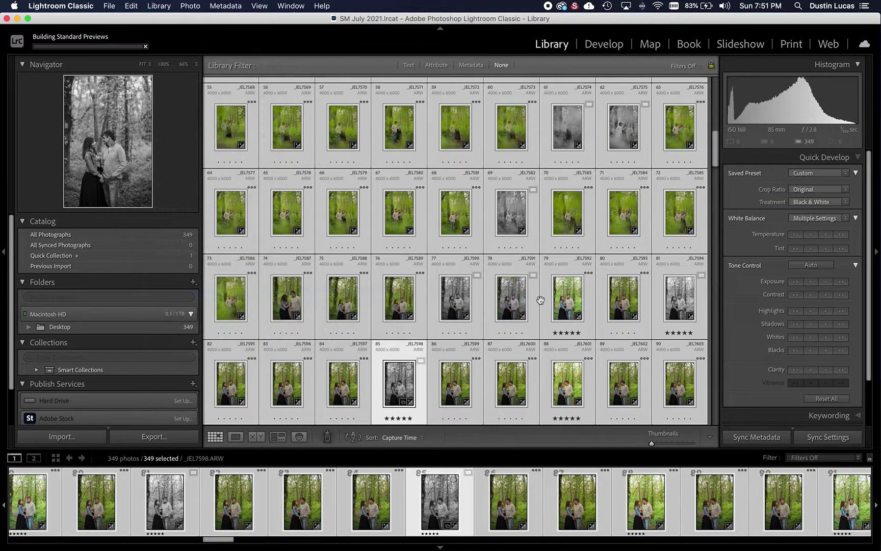
pyautogui.click(94, 46)
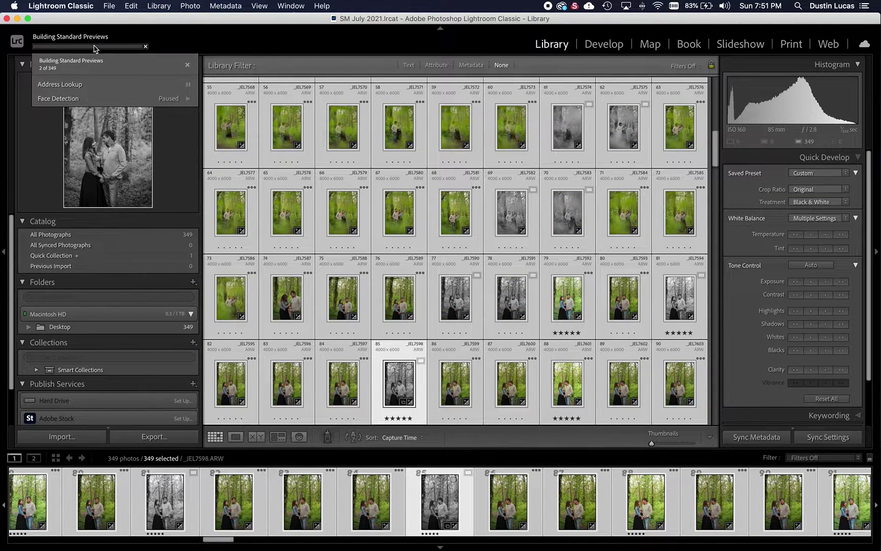
pyautogui.click(187, 65)
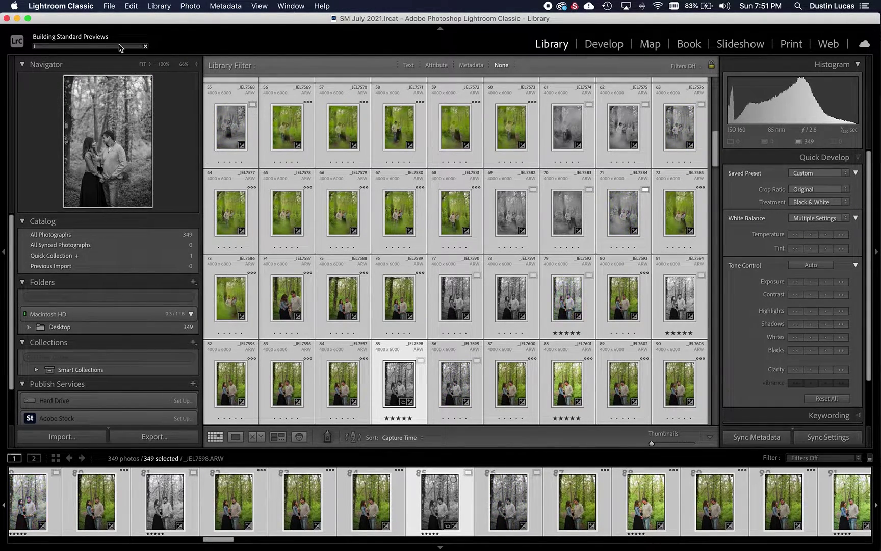
# Set the catalog's standard preview size to 1024 pixels, keeping the preview quality at Low.
pyautogui.click(60, 5)
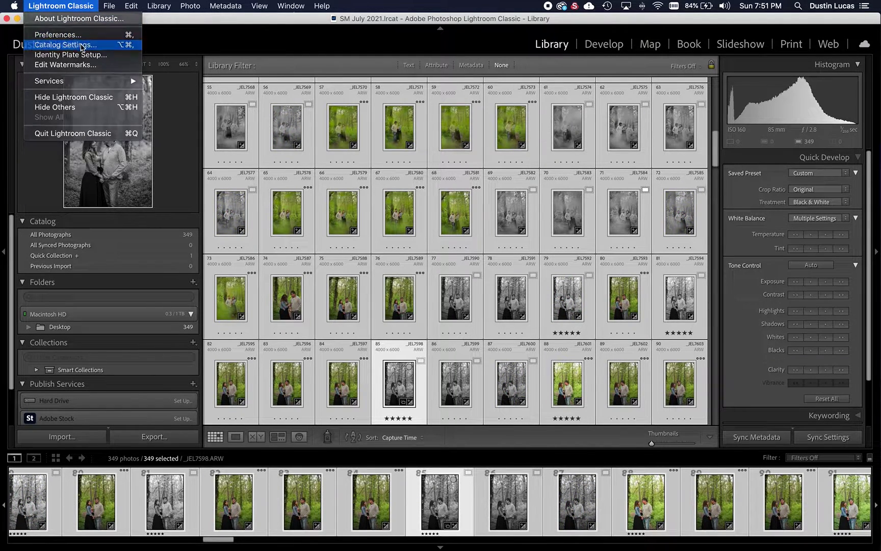
pyautogui.click(66, 45)
pyautogui.click(427, 118)
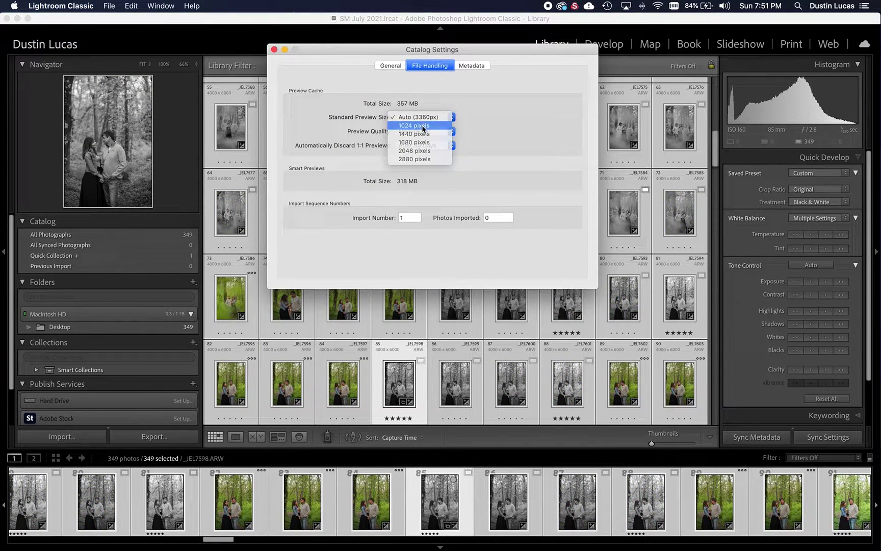
pyautogui.click(423, 127)
pyautogui.click(423, 131)
pyautogui.click(411, 124)
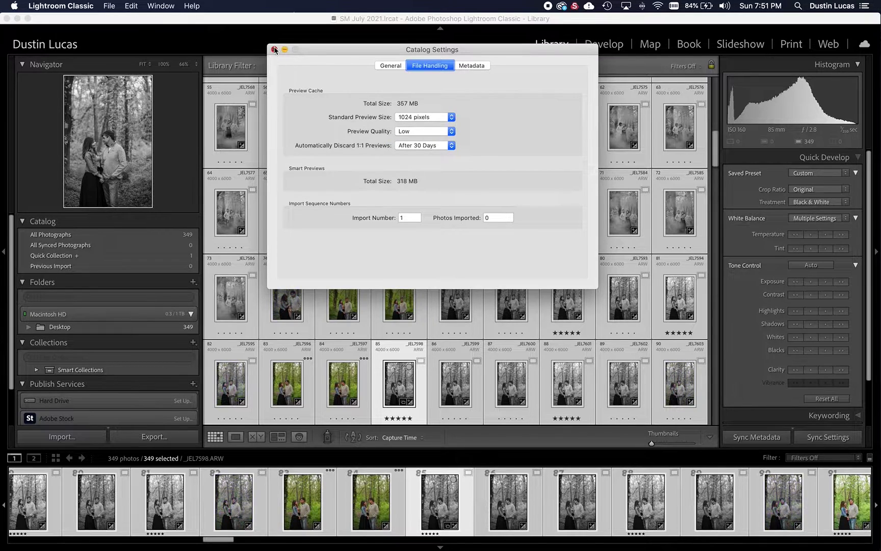
pyautogui.click(274, 50)
# Build standard-sized previews for all selected photos, checking the build progress and the updating thumbnails.
pyautogui.click(39, 5)
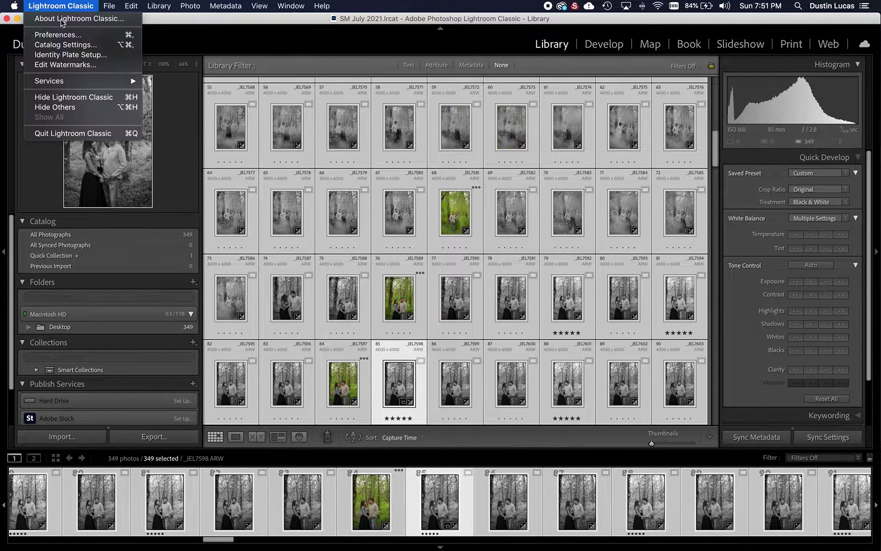
pyautogui.moveTo(151, 5)
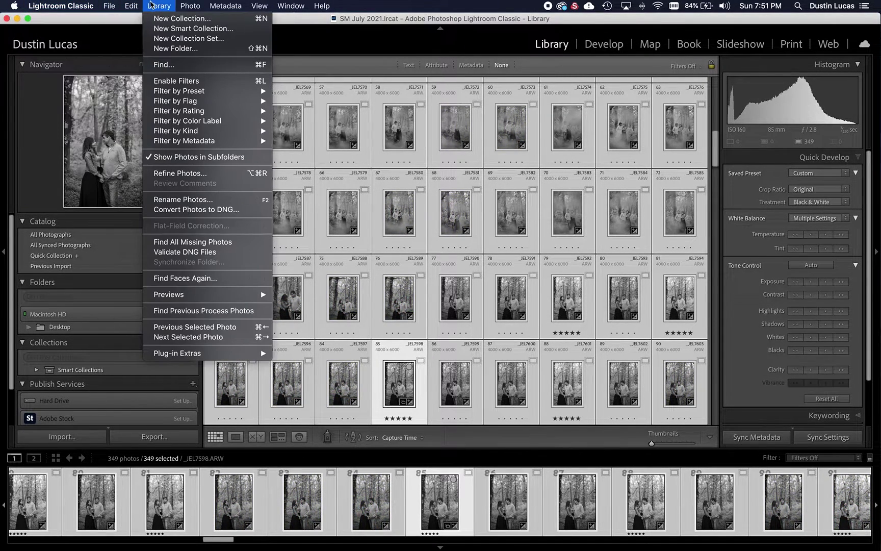
pyautogui.moveTo(224, 300)
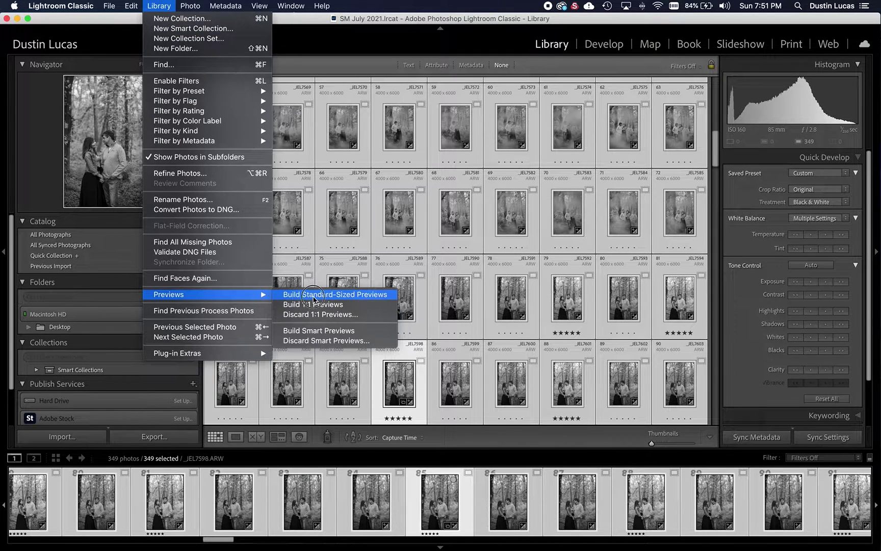
pyautogui.click(313, 298)
pyautogui.click(99, 48)
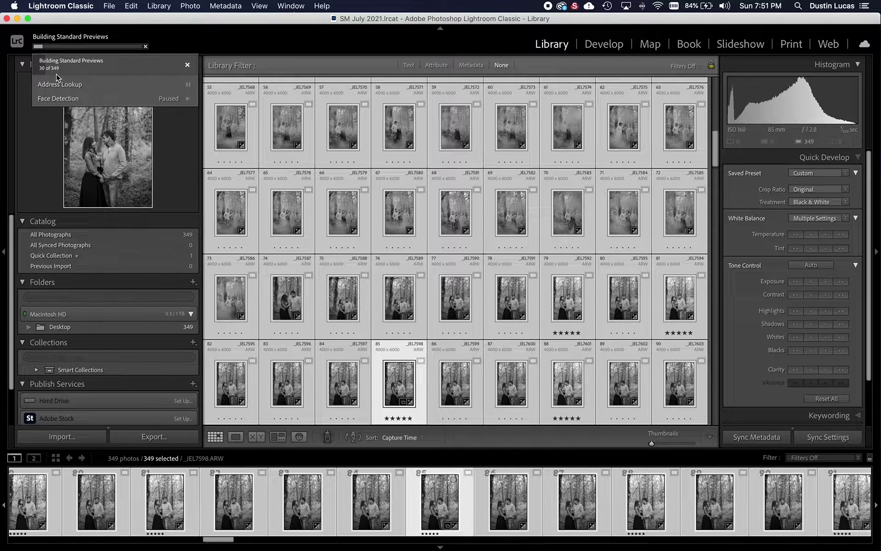
pyautogui.scroll(-15, 480, 215)
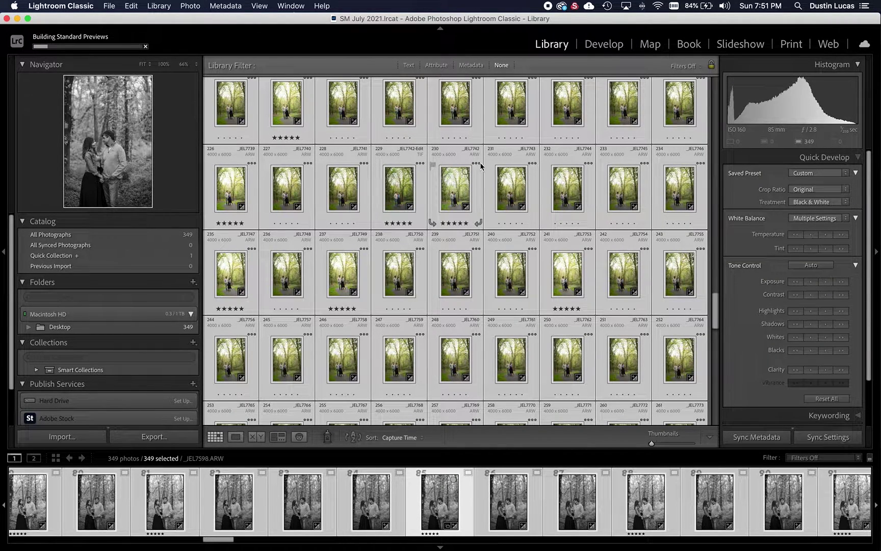
pyautogui.scroll(1, 474, 168)
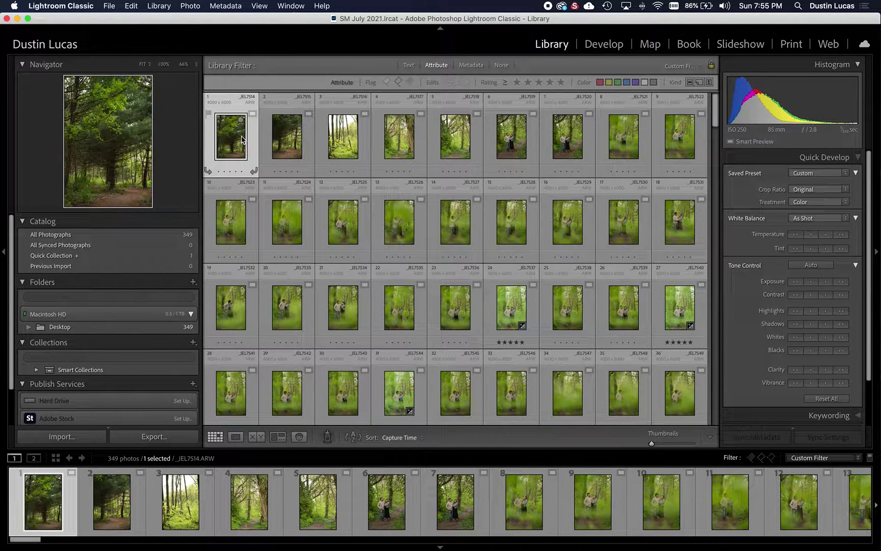
# Turn off the unflagged-photos filter and flag the first photo in the grid, _JEL7514.ARW, as rejected.
pyautogui.moveTo(243, 140)
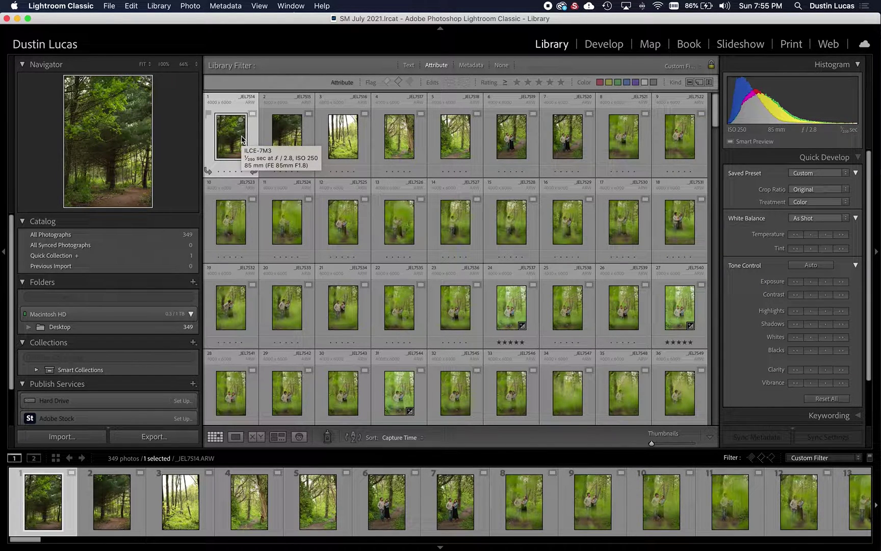
pyautogui.click(399, 83)
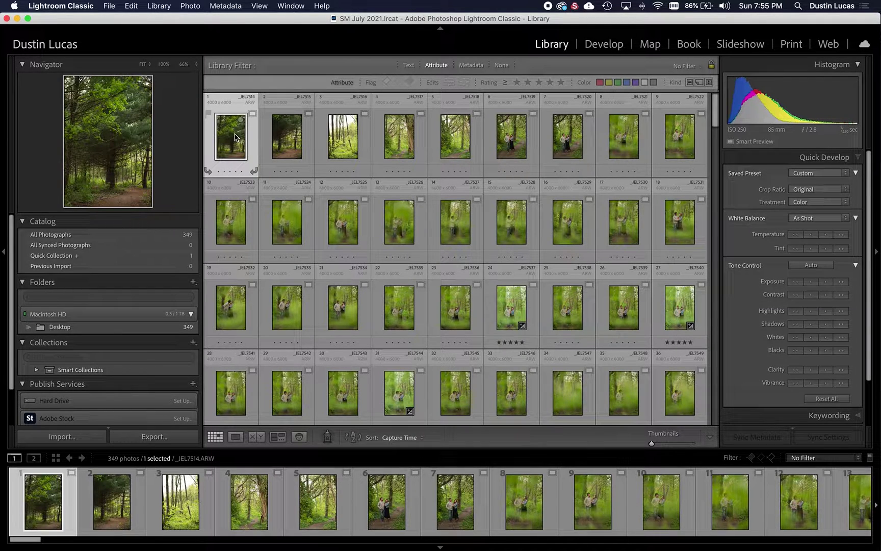
pyautogui.press('x')
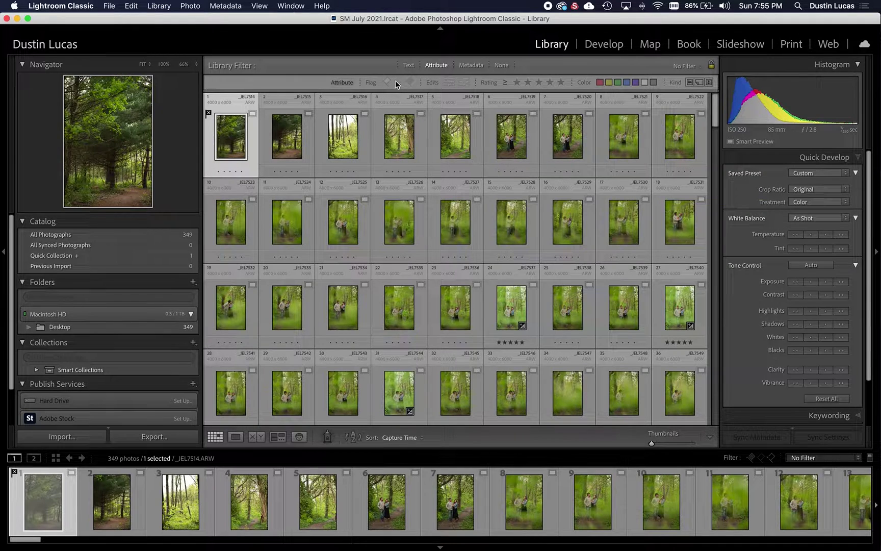
pyautogui.press('x')
# Flag the second photo, _JEL7515.ARW, as a pick and filter the grid to show only unflagged photos.
pyautogui.click(295, 142)
pyautogui.press('p')
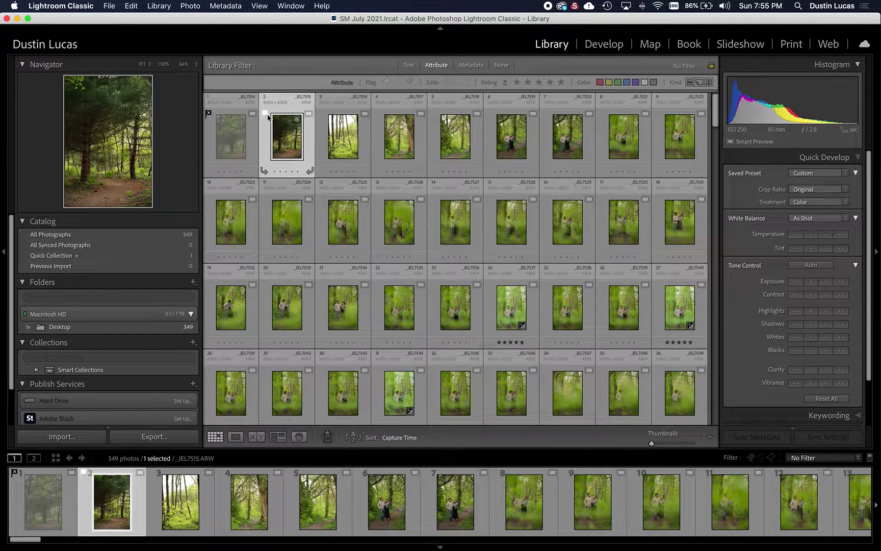
pyautogui.press('Right')
pyautogui.press('Left')
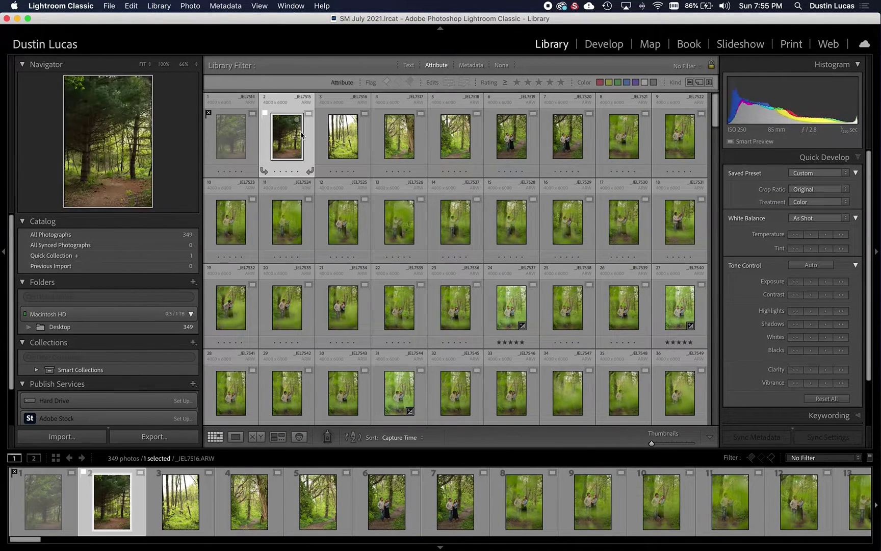
pyautogui.press('u')
pyautogui.press('p')
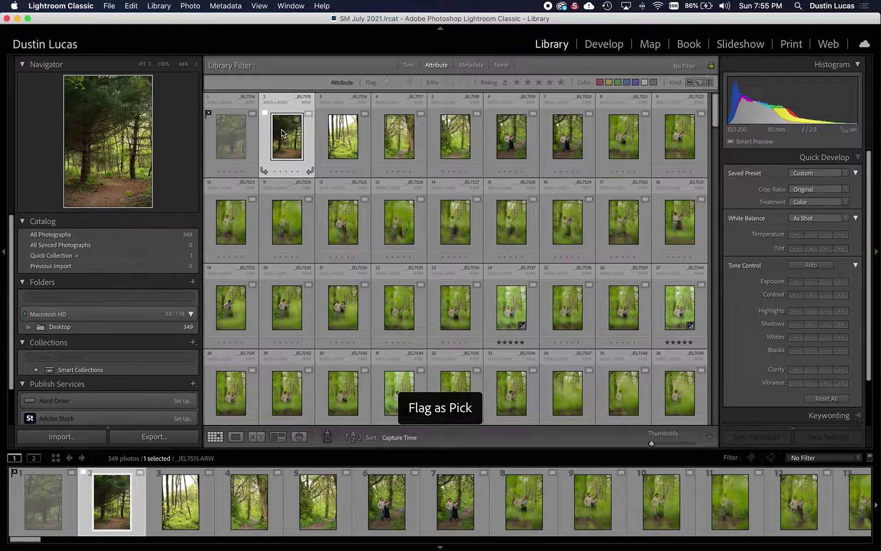
pyautogui.click(399, 83)
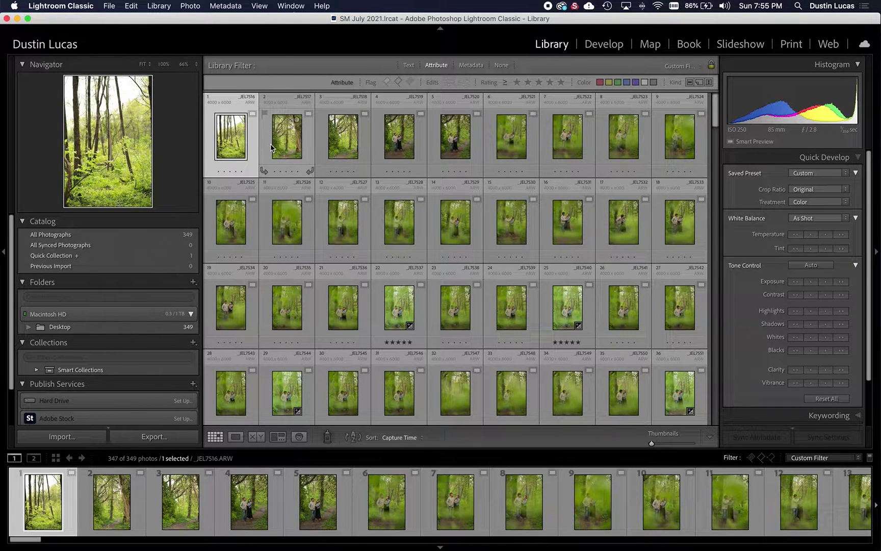
# Remove the pick flag from _JEL7515.ARW and filter the grid to show only unflagged photos.
pyautogui.press('super+l')
pyautogui.click(288, 143)
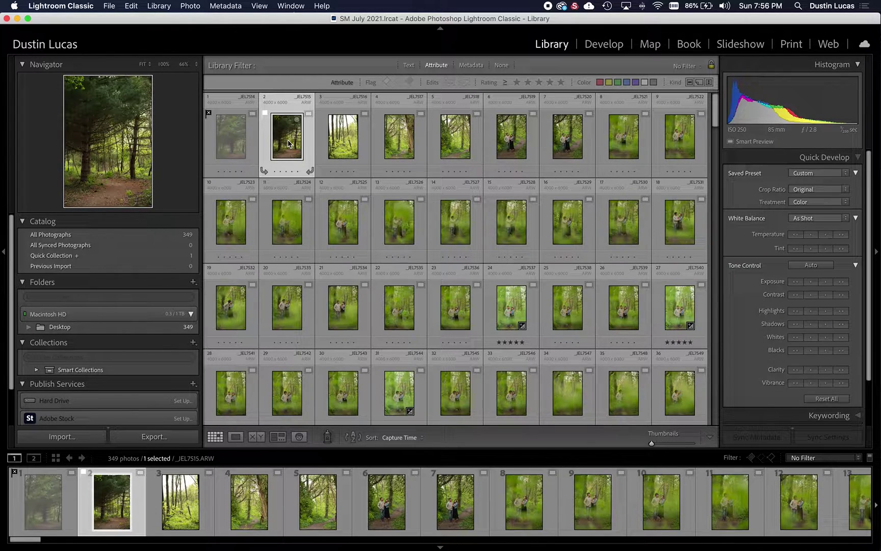
pyautogui.press('u')
pyautogui.click(360, 122)
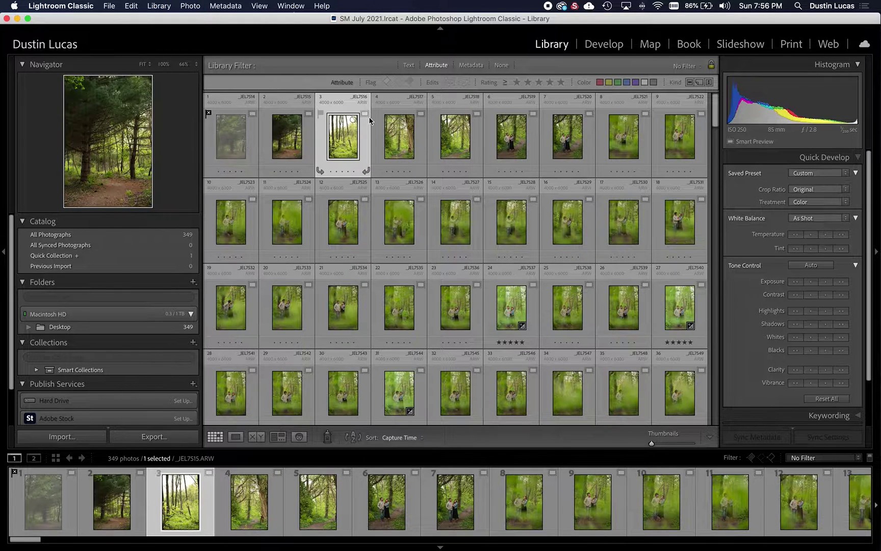
pyautogui.click(398, 82)
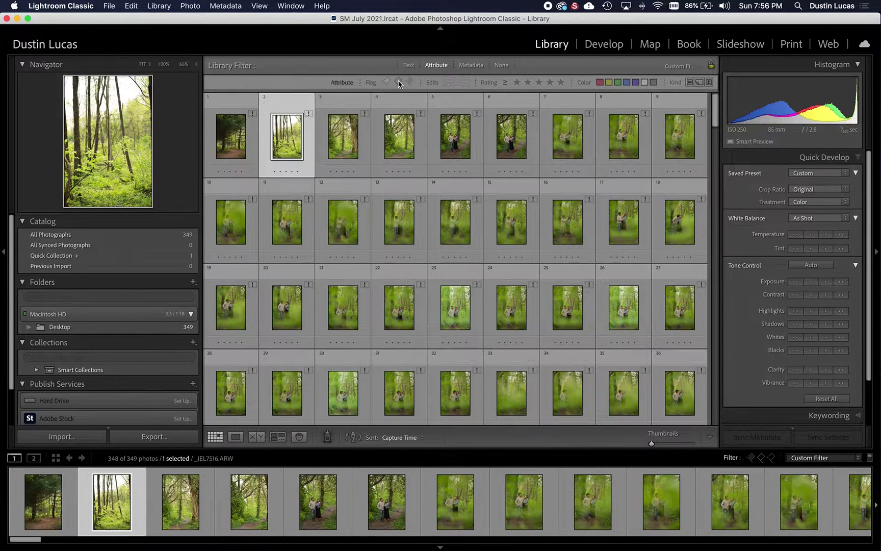
# Show _JEL7515.ARW enlarged in Loupe view with the lights out and all panels hidden.
pyautogui.click(235, 138)
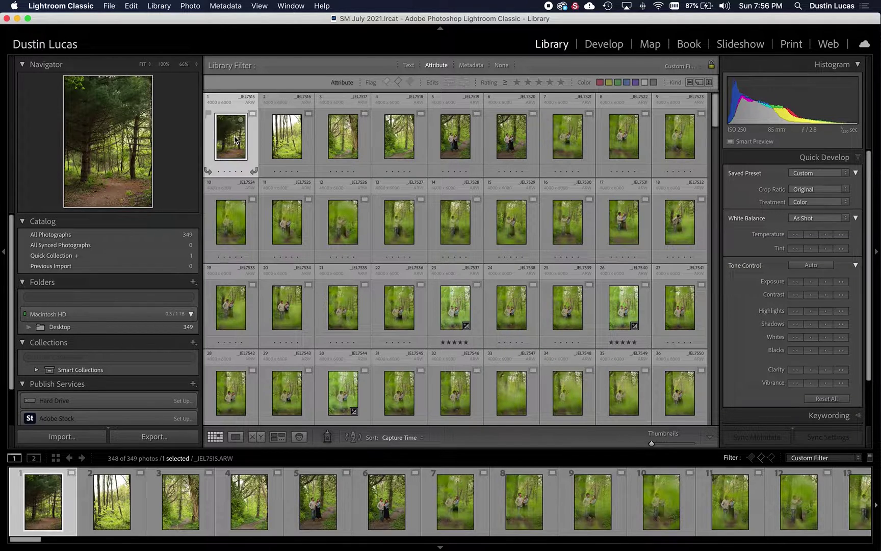
pyautogui.doubleClick(236, 138)
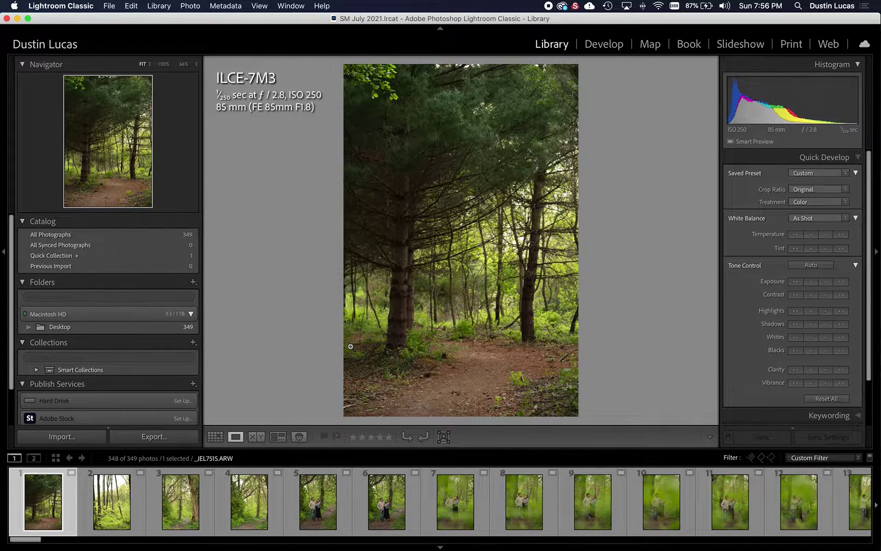
pyautogui.press('l')
pyautogui.press('l')
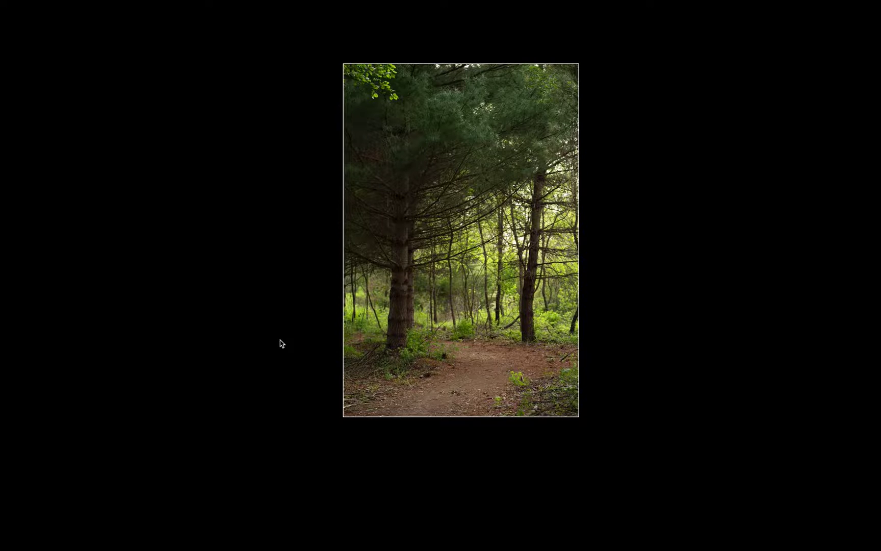
pyautogui.hotkey('shift', 'Tab')
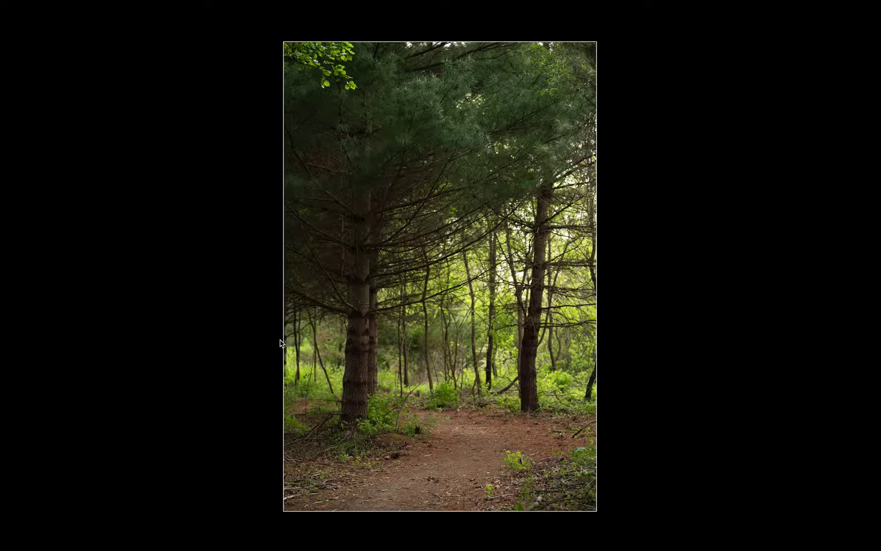
# Reject the opening forest scenery photos that show no people and move on to the couple's photos.
pyautogui.press('x')
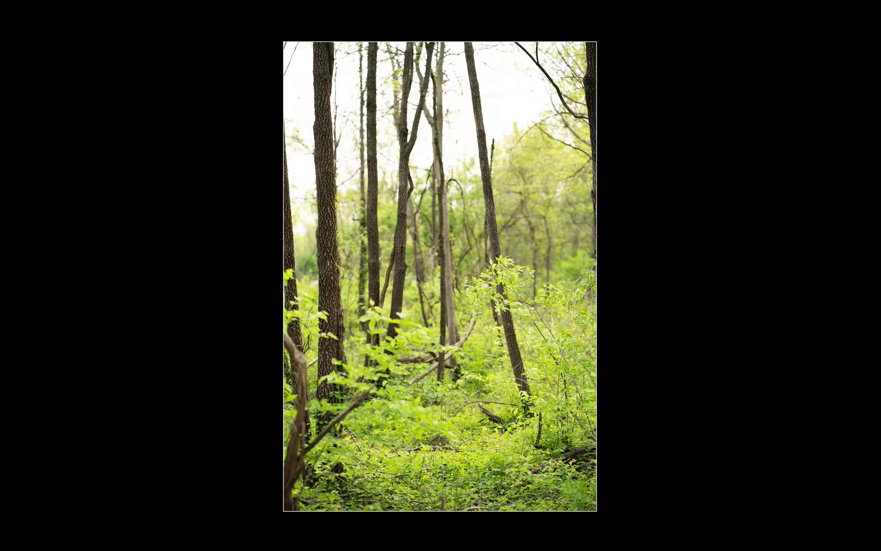
pyautogui.press('Right')
pyautogui.press('Left')
pyautogui.press('x')
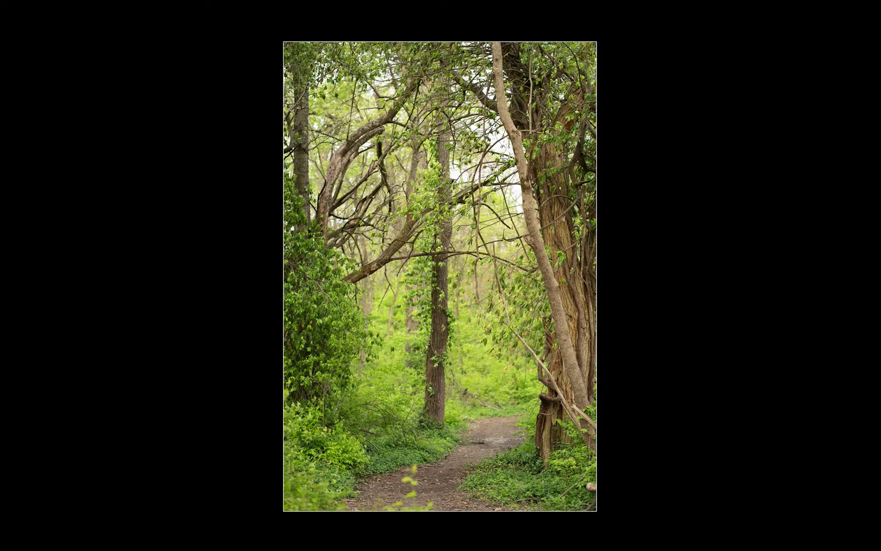
pyautogui.press('Right')
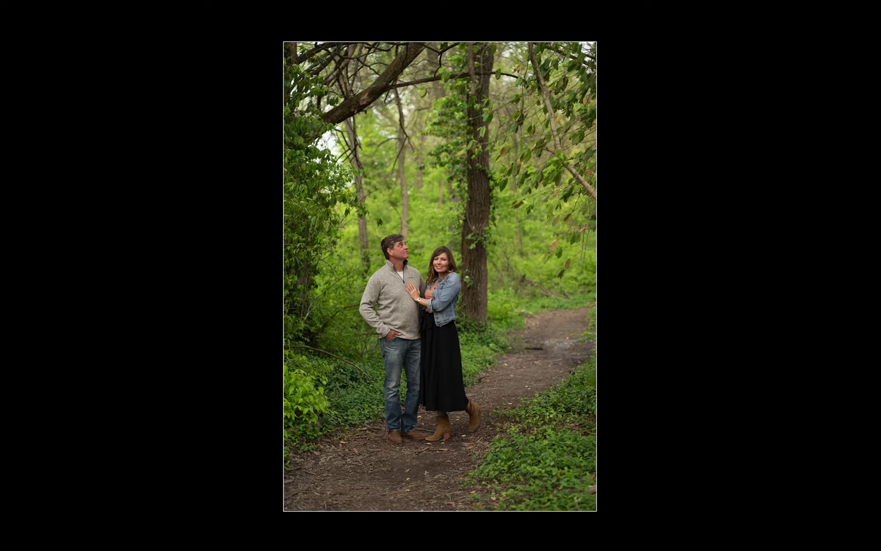
# Go through the couple's photos one by one and reject the unwanted shots framed by blurred leaves.
pyautogui.press('x')
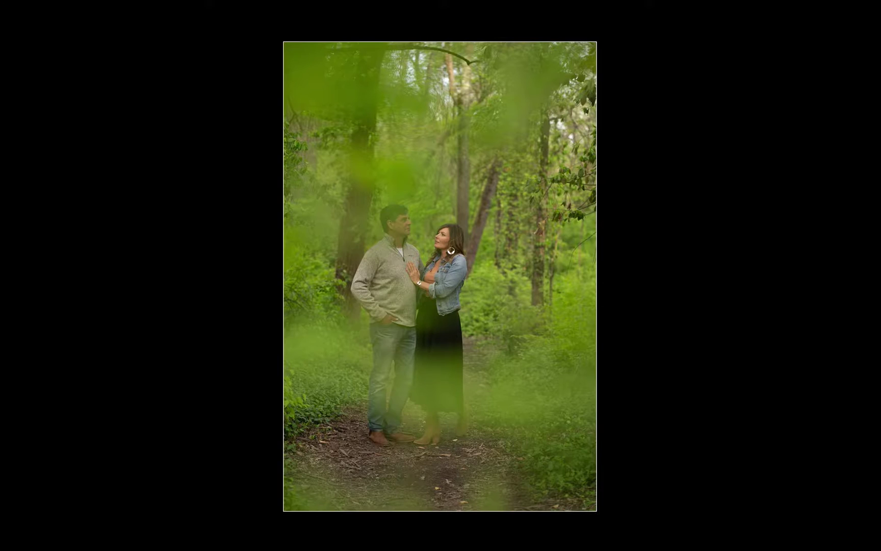
pyautogui.press('Right')
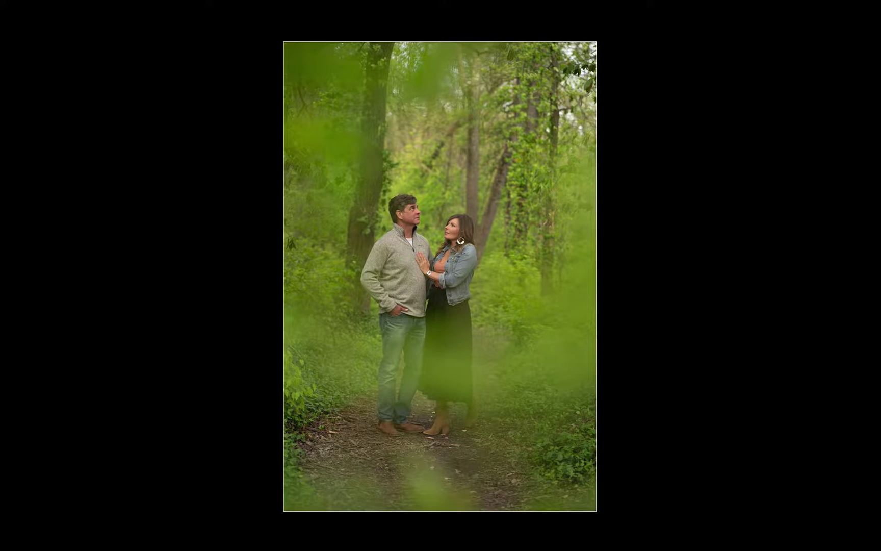
pyautogui.press('x')
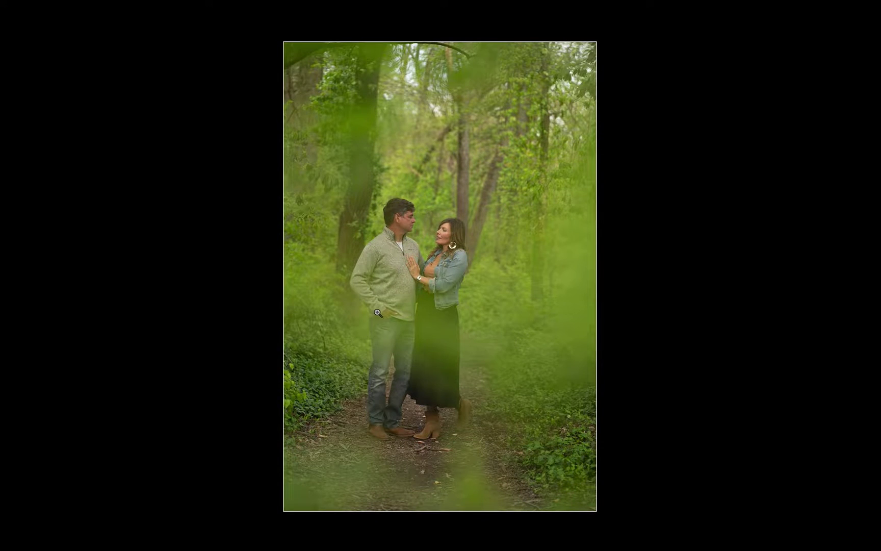
pyautogui.press('x')
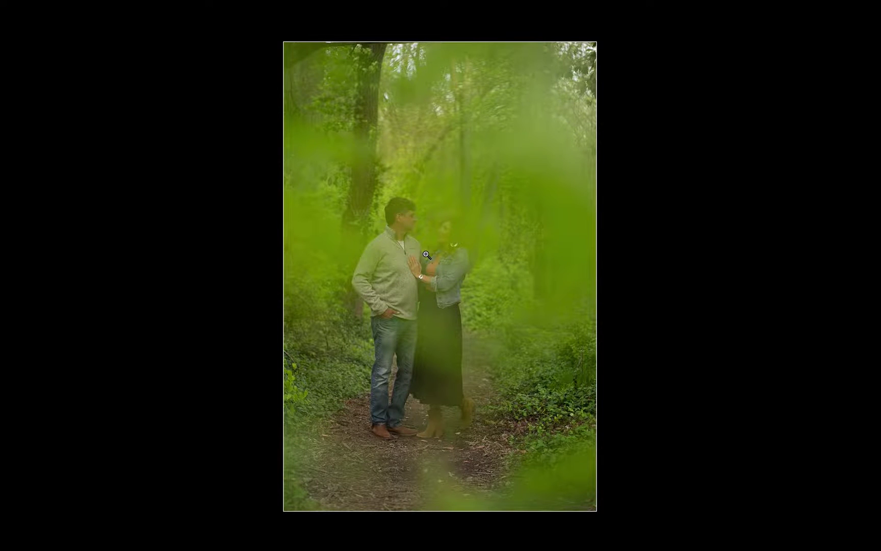
pyautogui.press('Right')
pyautogui.press('x')
pyautogui.press('x')
pyautogui.press('x')
pyautogui.press('x')
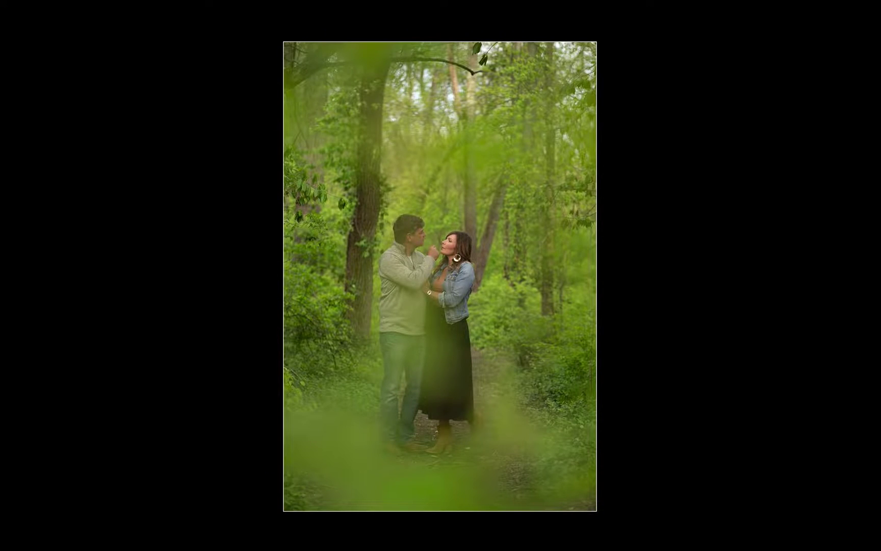
pyautogui.press('Right')
pyautogui.press('Right')
pyautogui.press('x')
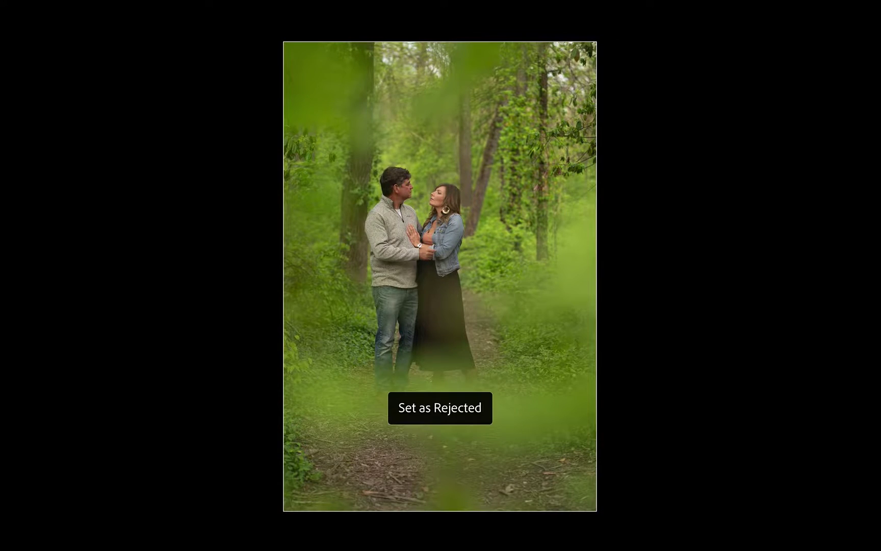
pyautogui.press('Right')
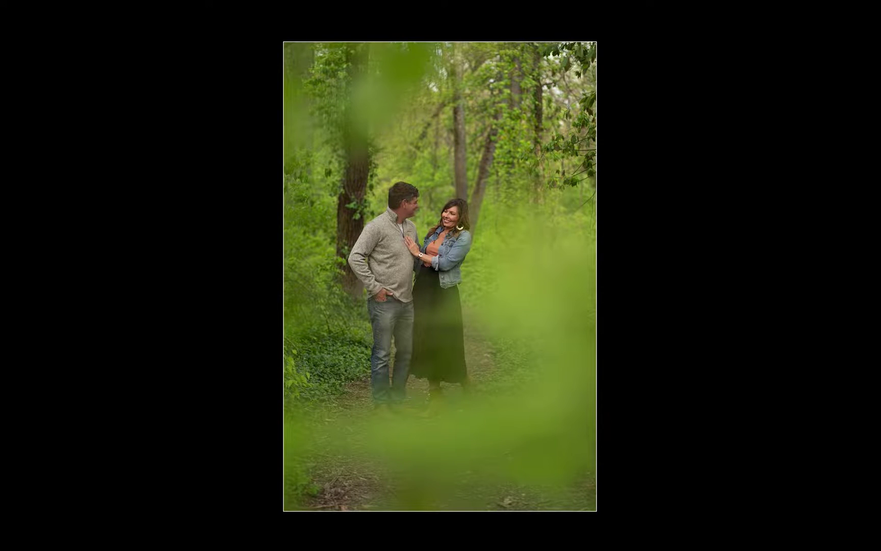
# Undo the last rejection and compare the neighbouring photos of the couple among the leaves.
pyautogui.hotkey('ctrl', 'z')
pyautogui.press('Right')
pyautogui.press('Right')
pyautogui.press('Right')
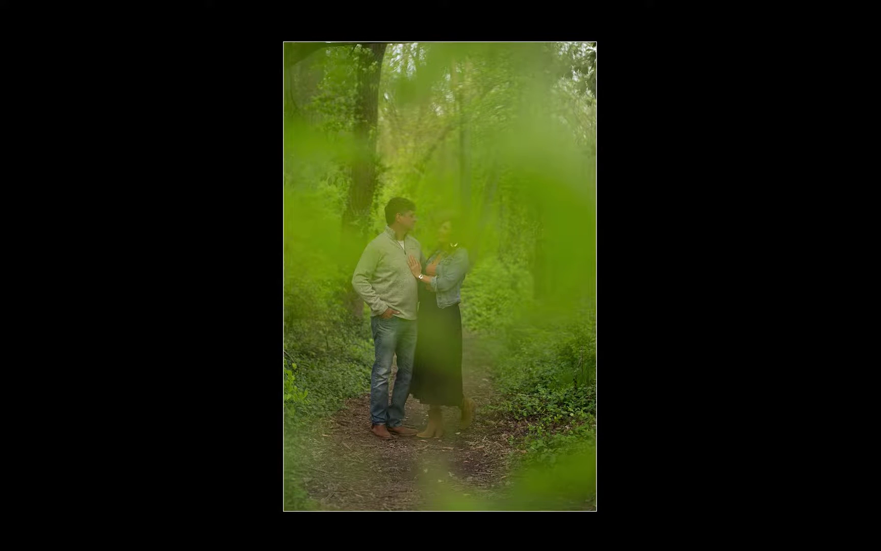
pyautogui.press('Left')
pyautogui.press('Left')
pyautogui.press('Right')
pyautogui.press('Right')
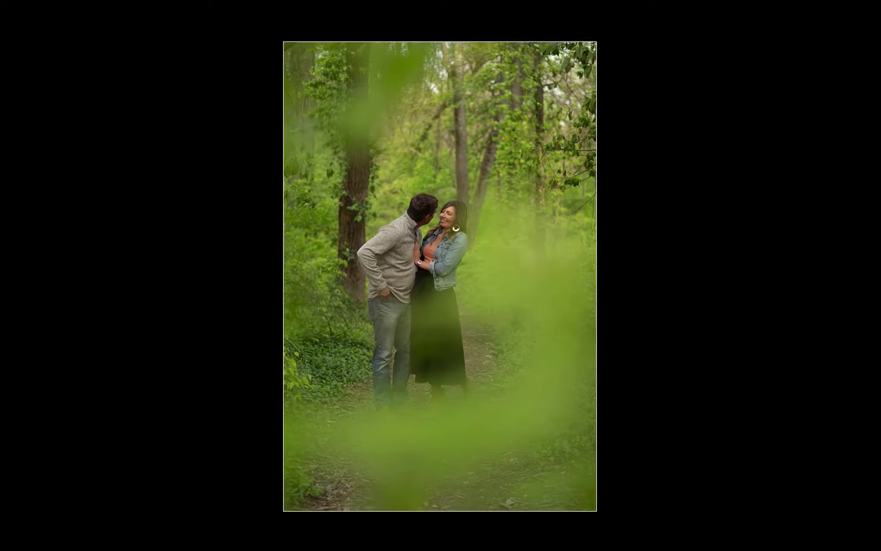
# Leave the Lights Out view and return to the Library photo grid.
pyautogui.press('Escape')
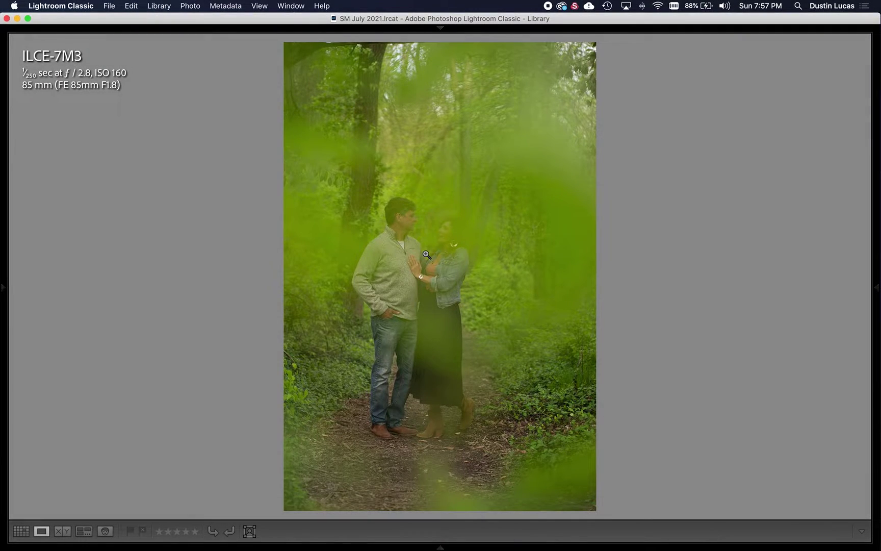
pyautogui.press('g')
pyautogui.click(550, 60)
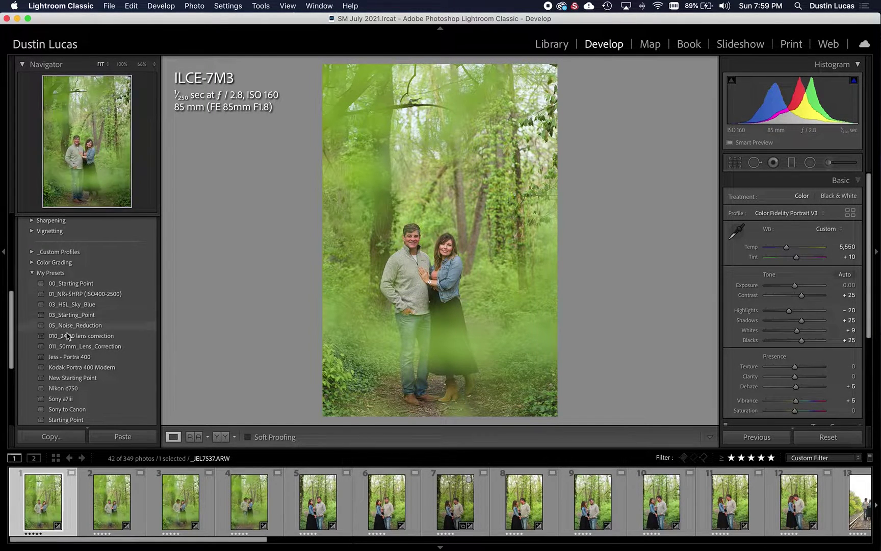
# Try the 03_Starting_Point preset on _JEL7537.ARW in Develop and undo it.
pyautogui.click(70, 315)
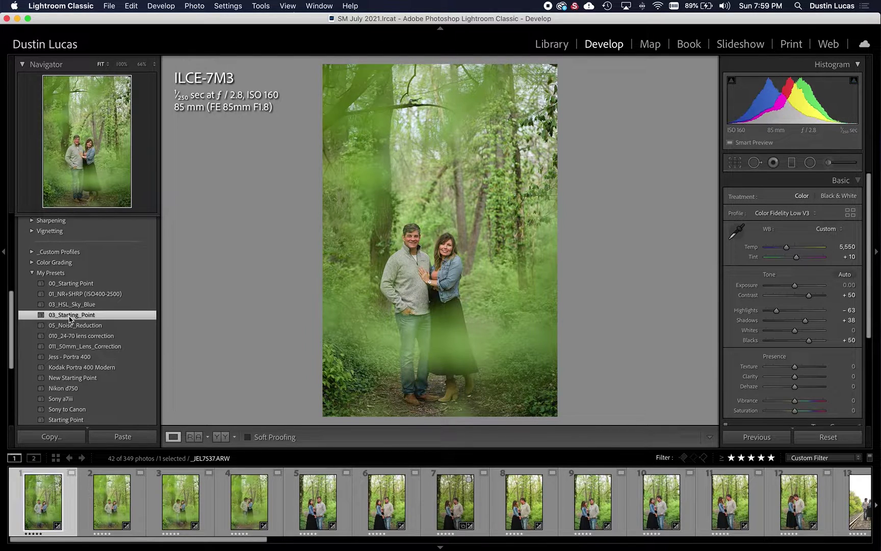
pyautogui.press('super+z')
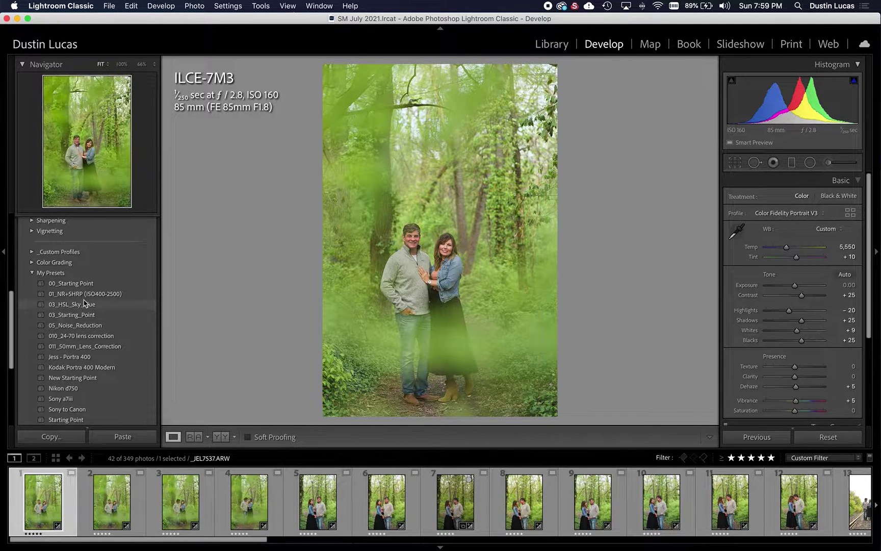
# Enable hover preview of presets in Loupe in the Performance preferences and close the preferences.
pyautogui.click(76, 5)
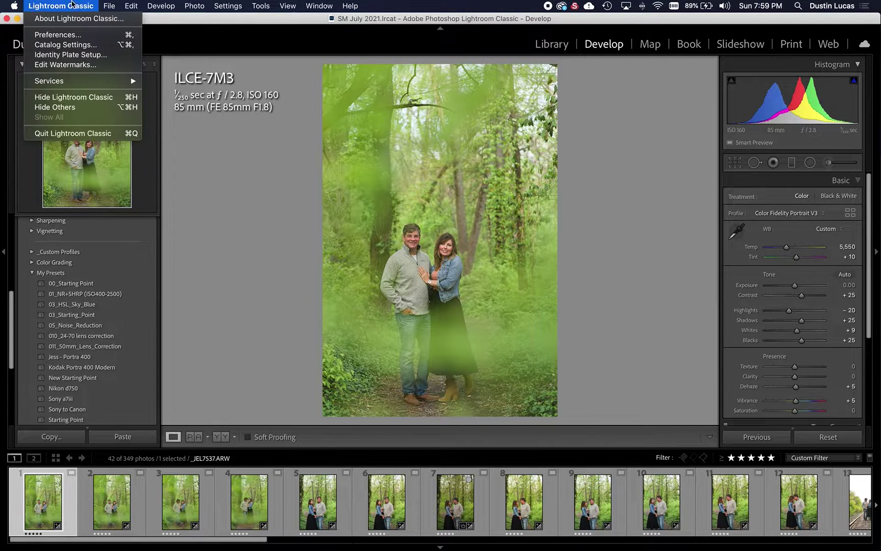
pyautogui.click(74, 36)
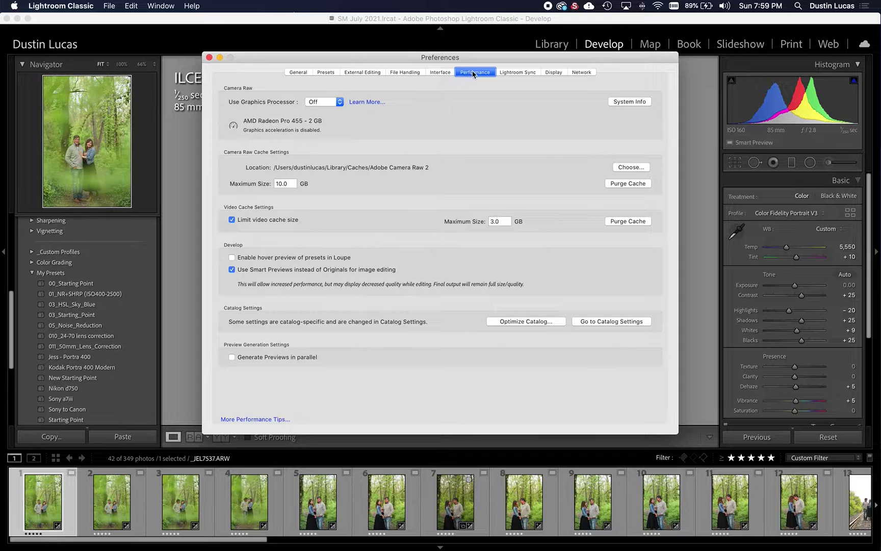
pyautogui.click(243, 259)
pyautogui.click(208, 57)
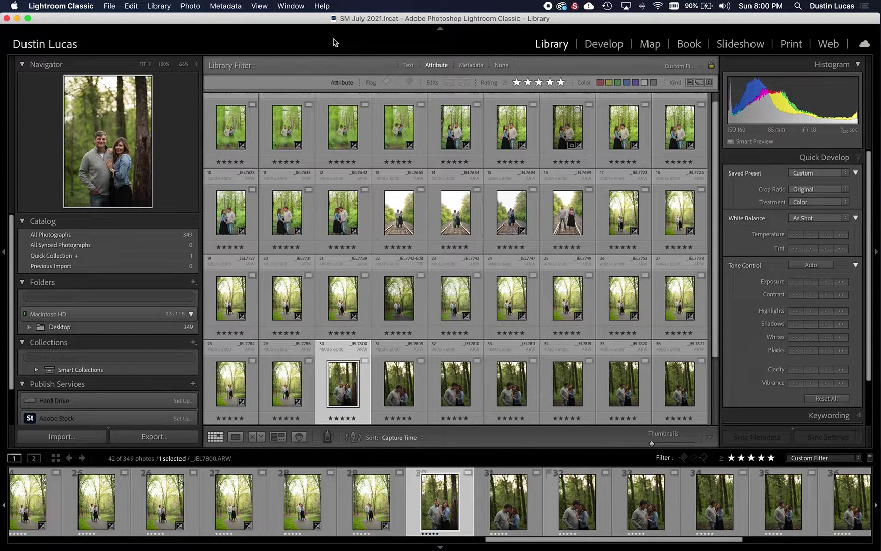
# Set Use Graphics Processor to Auto in the Performance preferences and close the preferences.
pyautogui.click(81, 5)
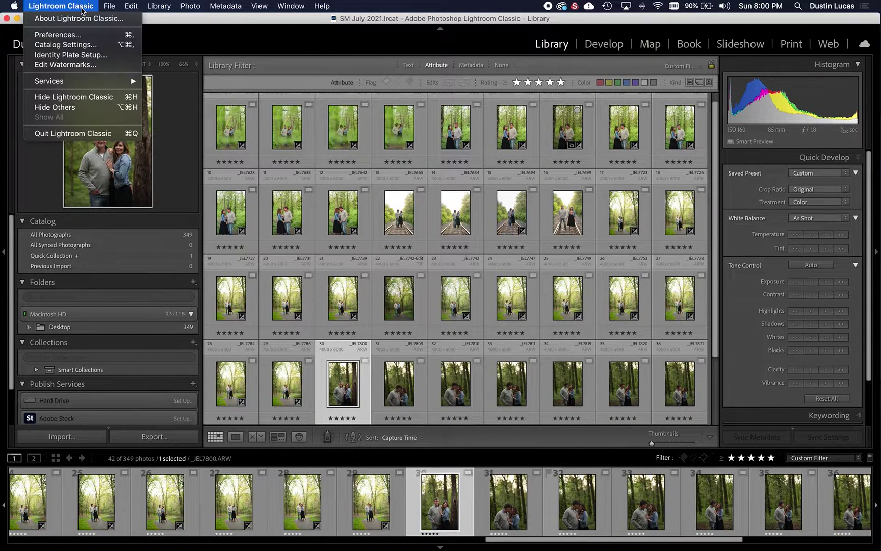
pyautogui.click(76, 34)
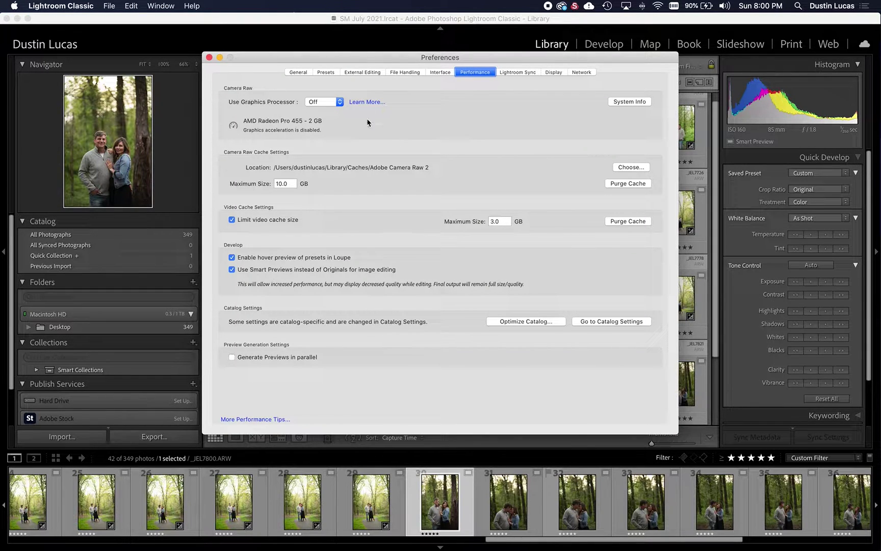
pyautogui.click(322, 102)
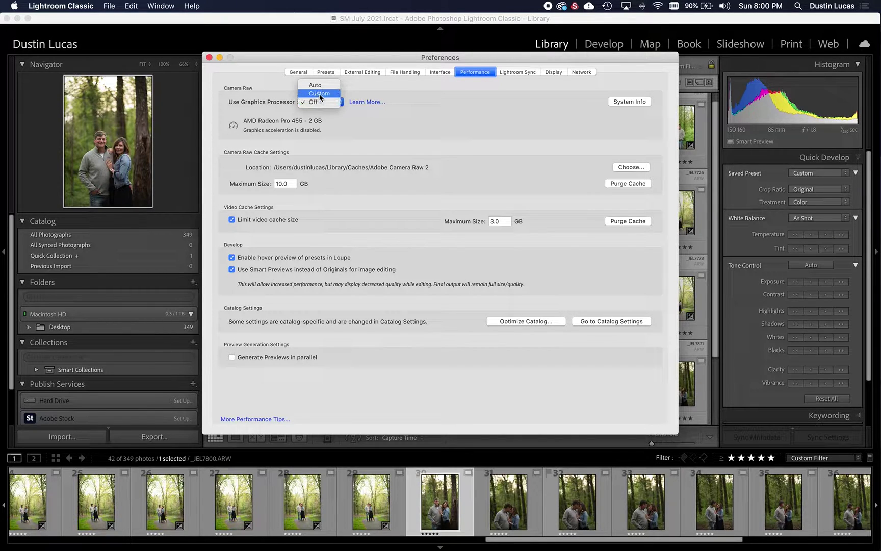
pyautogui.click(320, 85)
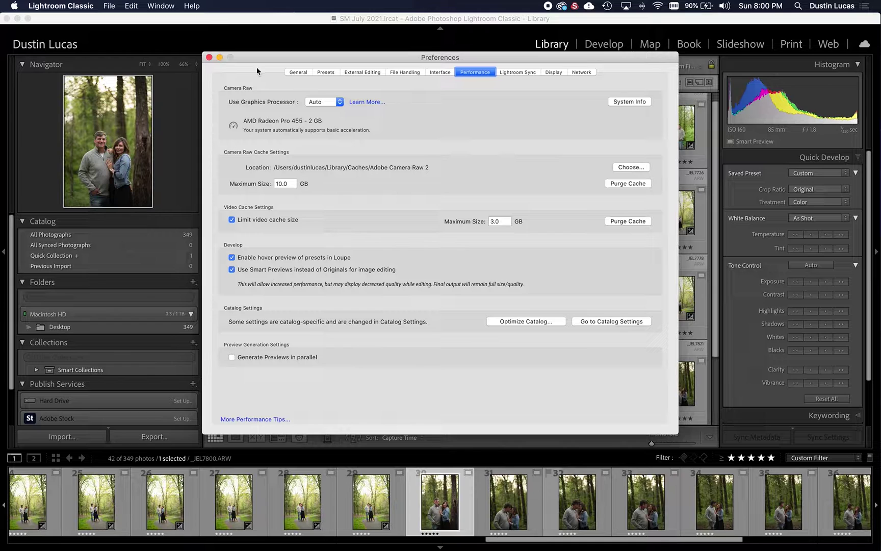
pyautogui.click(208, 58)
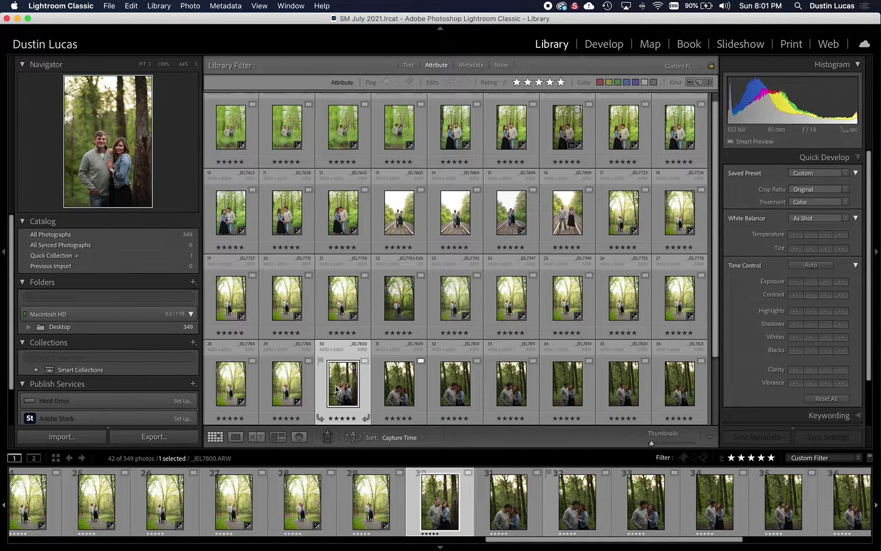
# Update the location of the Desktop folder to Documents/Shutter_Magazine/2021/07_July/03_Originals to relink the original photos.
pyautogui.rightClick(64, 331)
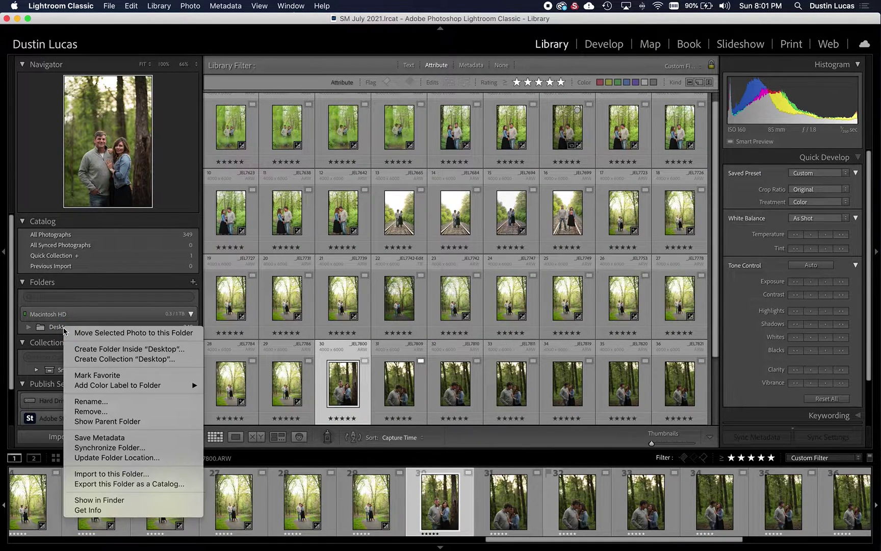
pyautogui.click(127, 458)
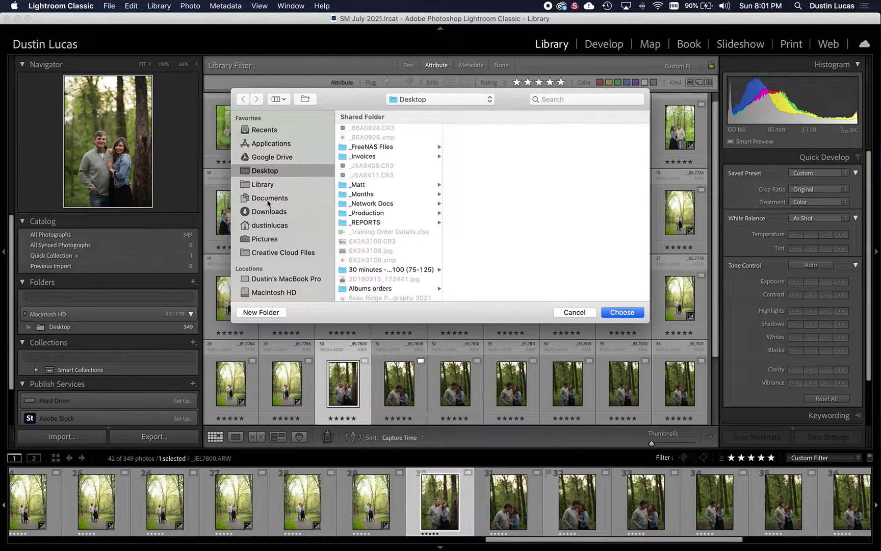
pyautogui.click(268, 202)
pyautogui.scroll(-5, 389, 235)
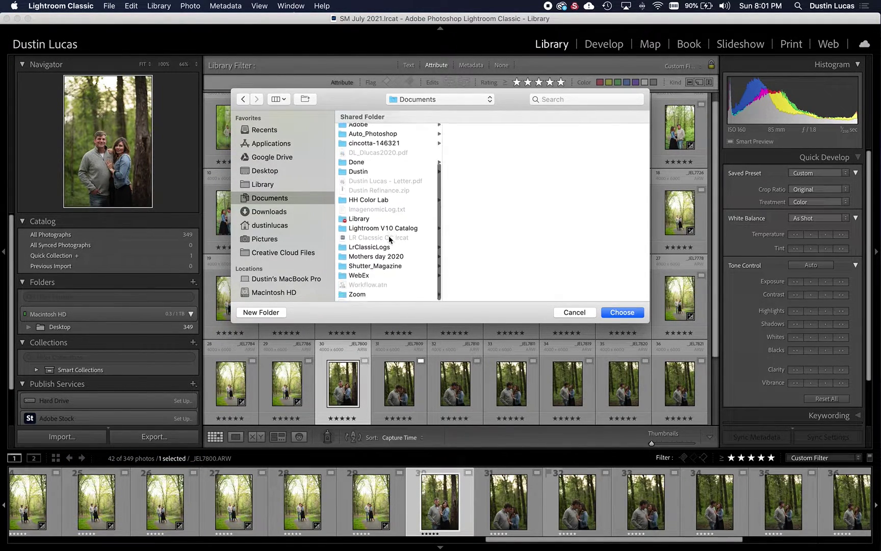
pyautogui.click(416, 268)
pyautogui.click(509, 137)
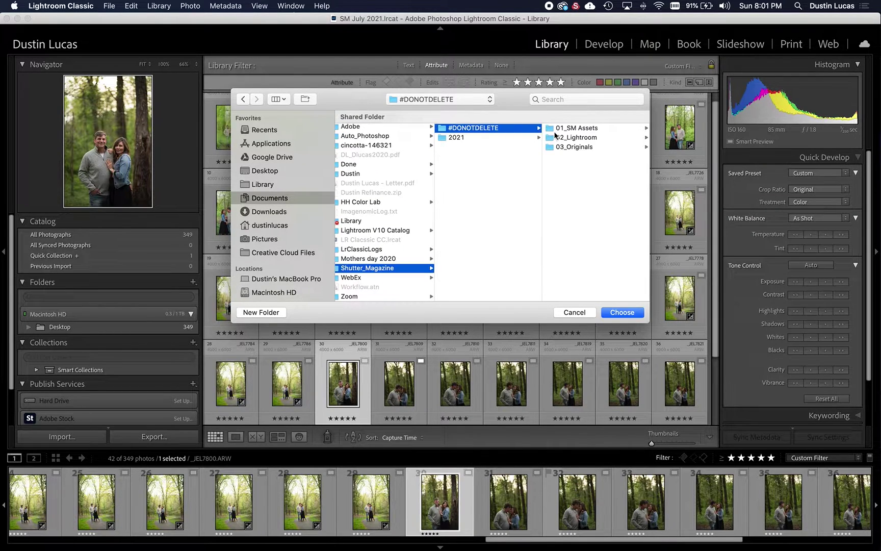
pyautogui.click(582, 174)
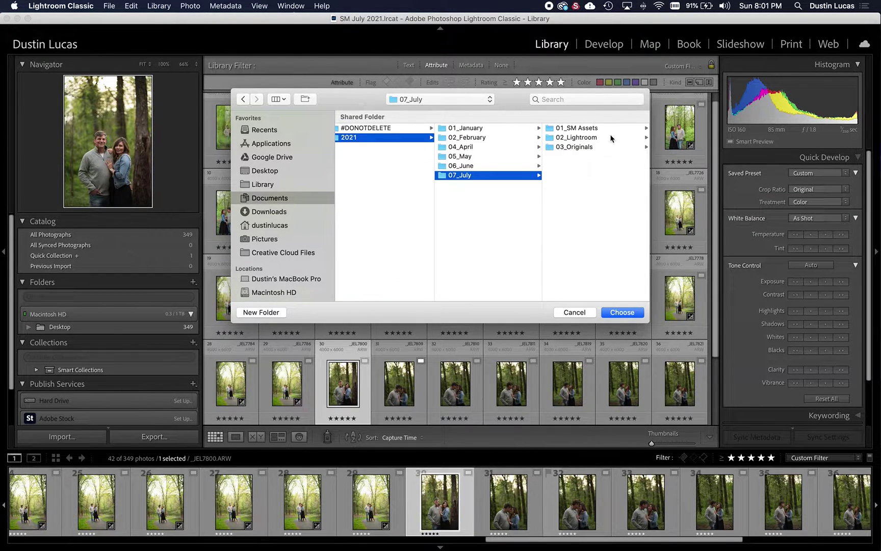
pyautogui.click(607, 138)
pyautogui.click(504, 146)
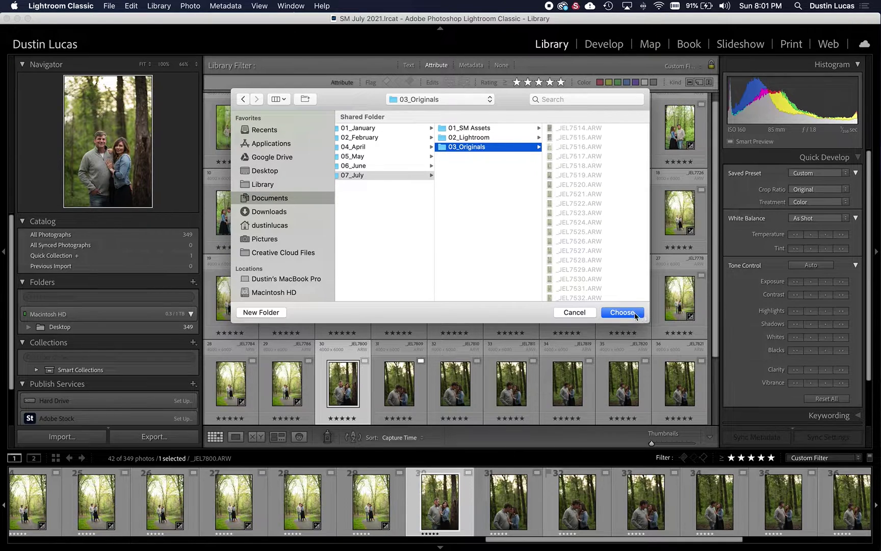
pyautogui.click(622, 312)
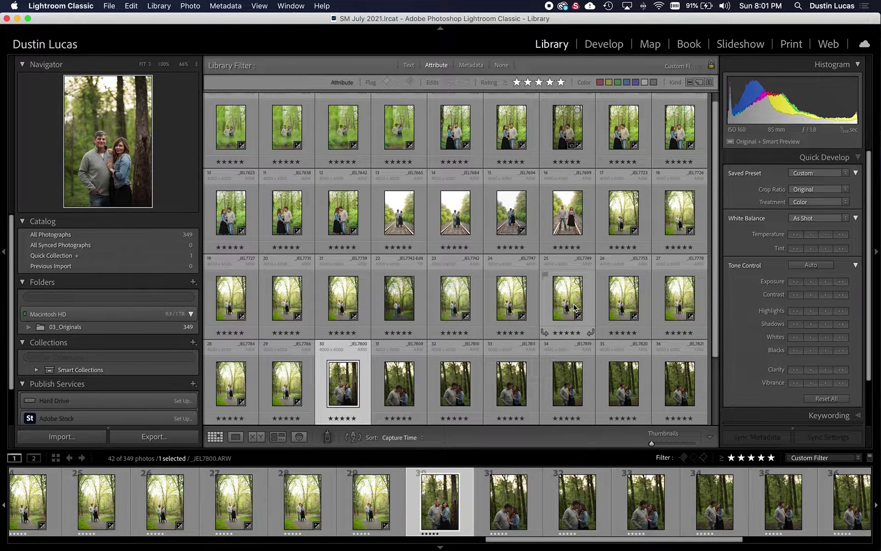
# Open the fifth photo in the grid, _JEL7592.ARW, in the Develop module.
pyautogui.scroll(1, 394, 272)
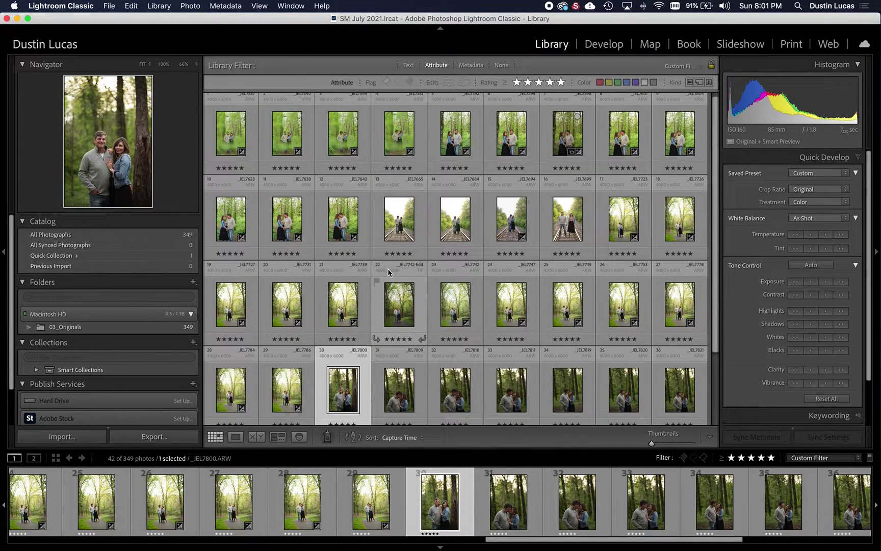
pyautogui.scroll(1, 350, 312)
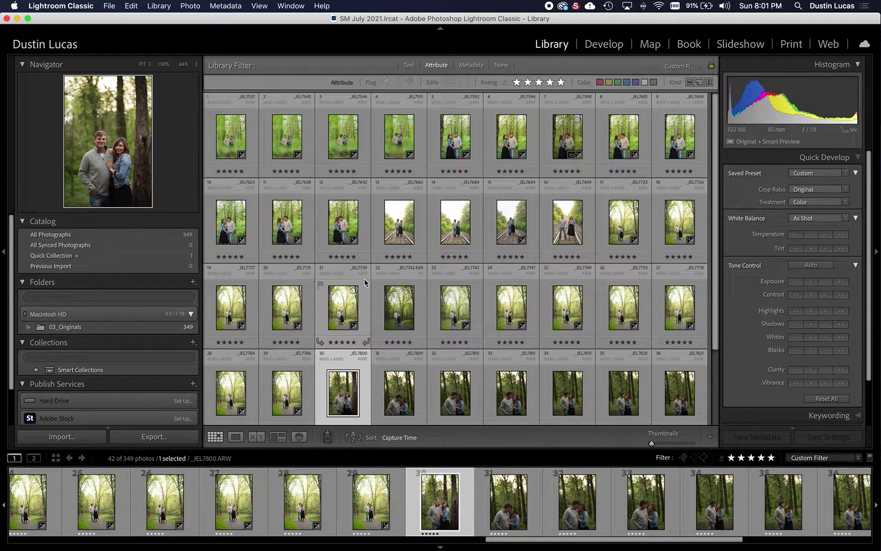
pyautogui.doubleClick(468, 136)
pyautogui.press('d')
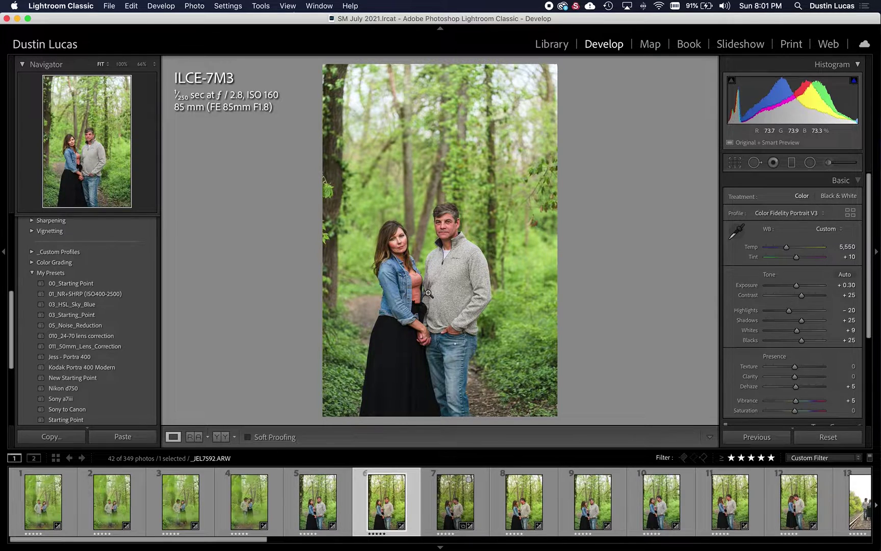
# Move forward through the couple's forest photos up to the railway shots and back to check how quickly each loads in Develop.
pyautogui.press('Right')
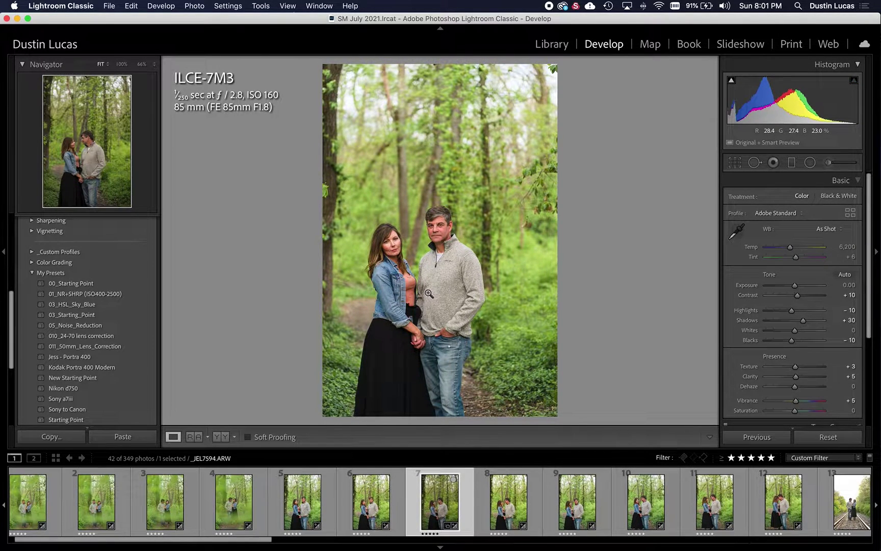
pyautogui.press('Right')
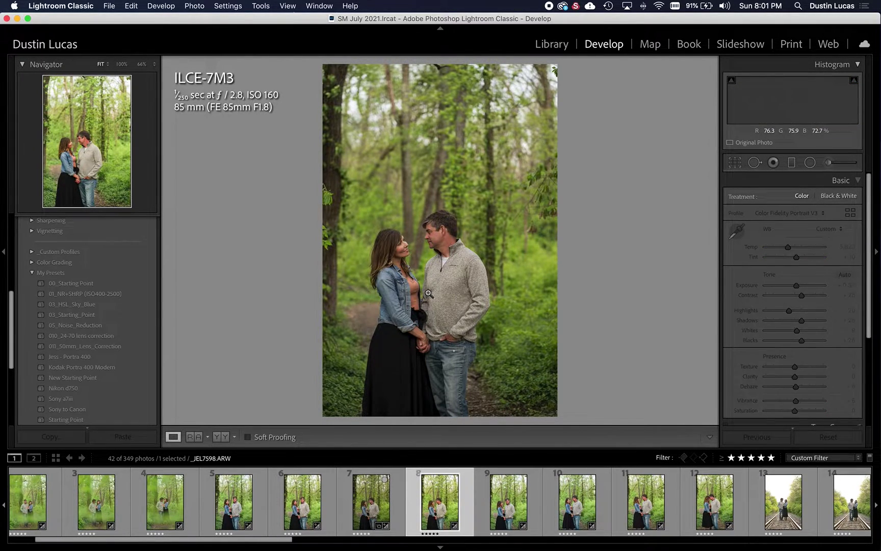
pyautogui.press('Right')
pyautogui.press('Right')
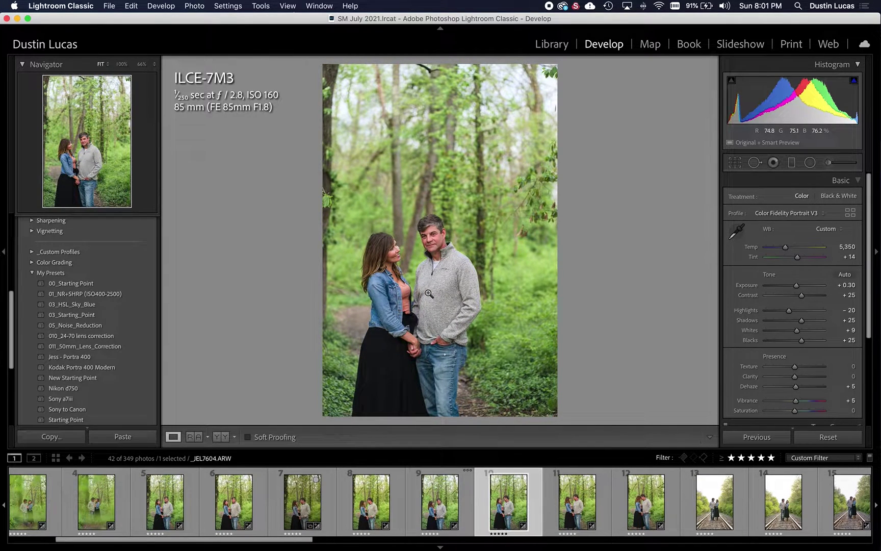
pyautogui.press('Right')
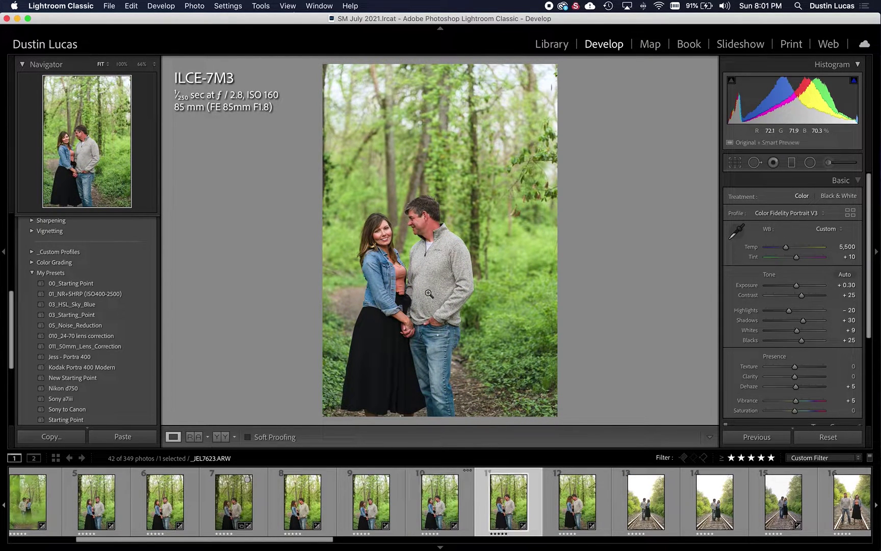
pyautogui.press('Right')
pyautogui.press('Right')
pyautogui.press('Left')
pyautogui.press('Left')
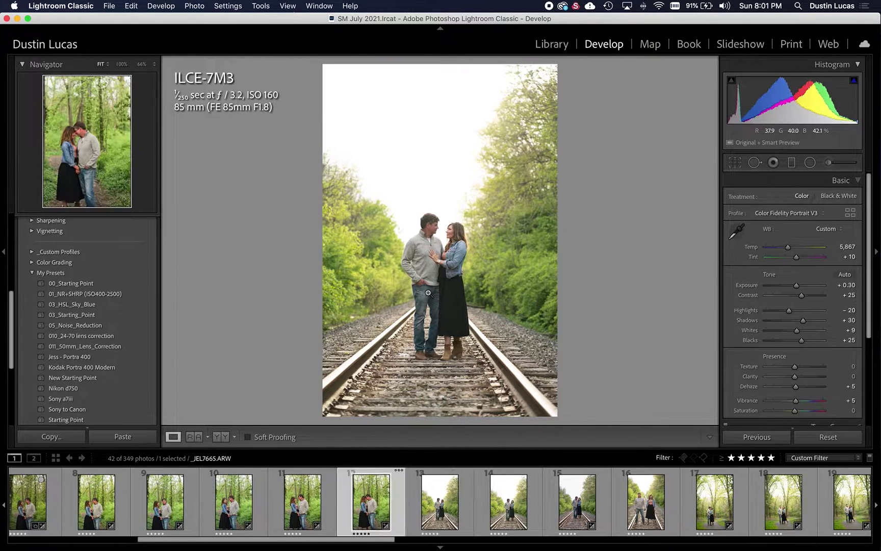
pyautogui.press('Left')
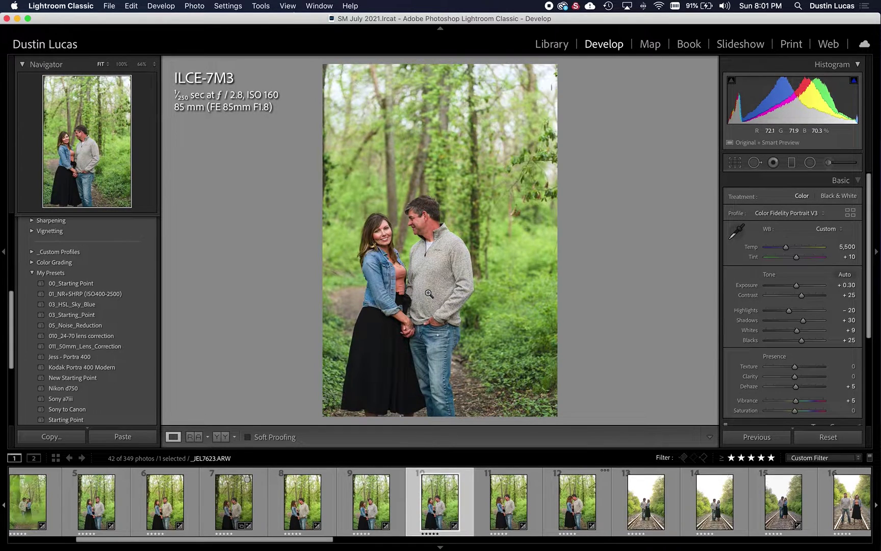
# Set Use Graphics Processor to Custom in the Performance preferences and close the preferences.
pyautogui.click(84, 5)
pyautogui.click(83, 35)
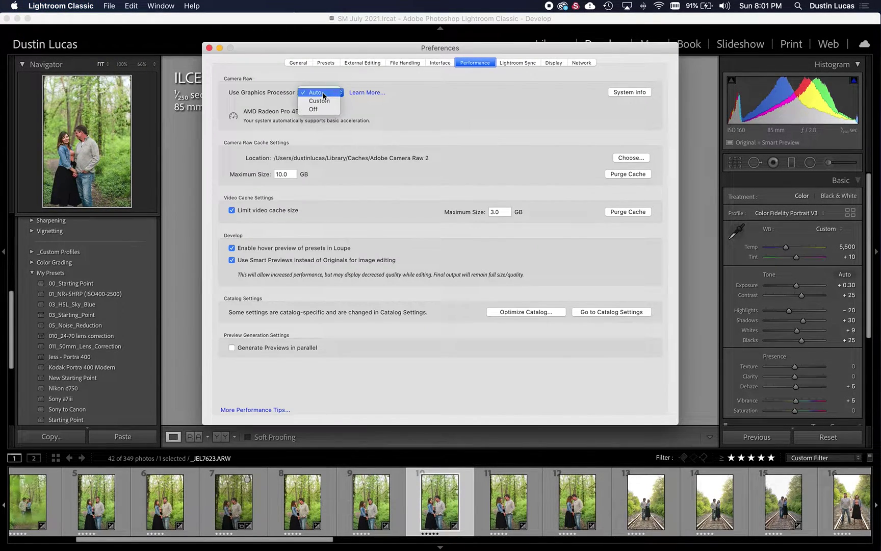
pyautogui.click(319, 101)
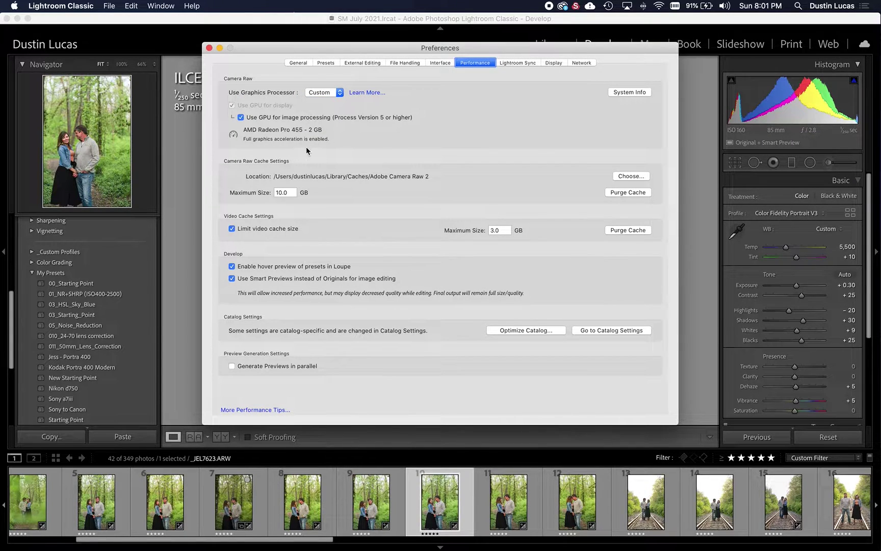
pyautogui.click(209, 48)
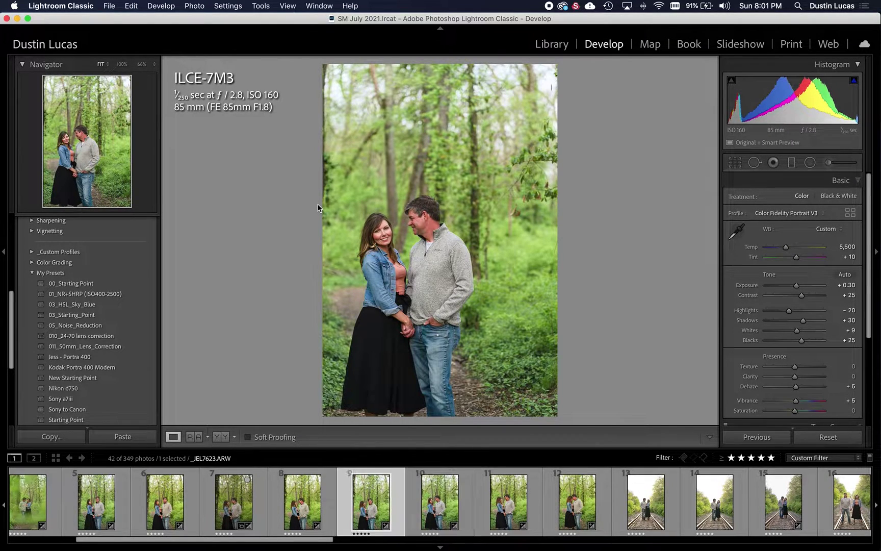
# Go back through the forest photos to _JEL7592.ARW to check the Develop loading speed with the custom graphics processor setting.
pyautogui.press('Left')
pyautogui.press('Left')
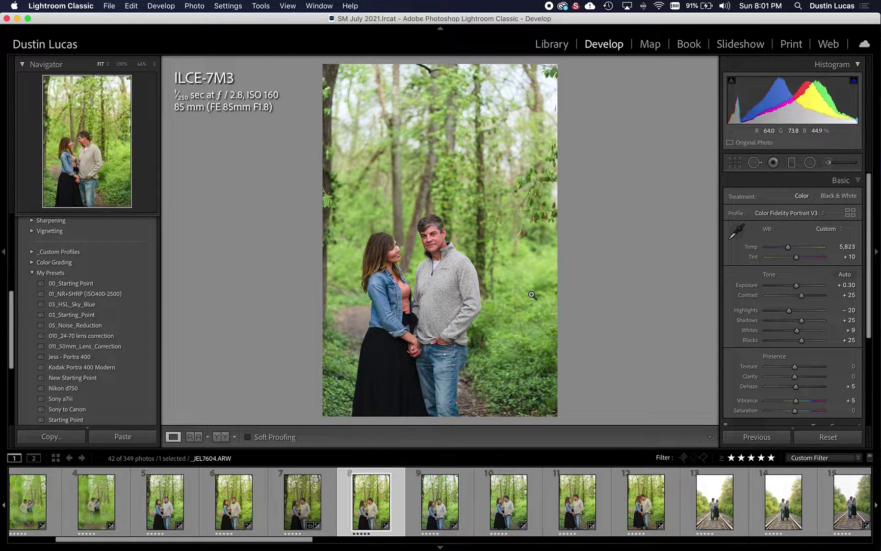
pyautogui.press('Left')
pyautogui.press('Left')
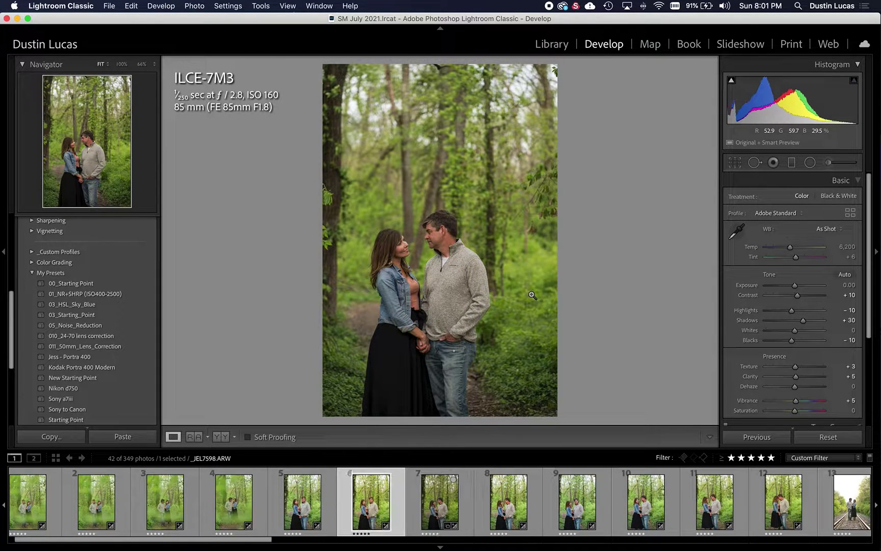
pyautogui.press('Left')
# Set Use Graphics Processor to Off in the Performance preferences and close the preferences.
pyautogui.click(77, 6)
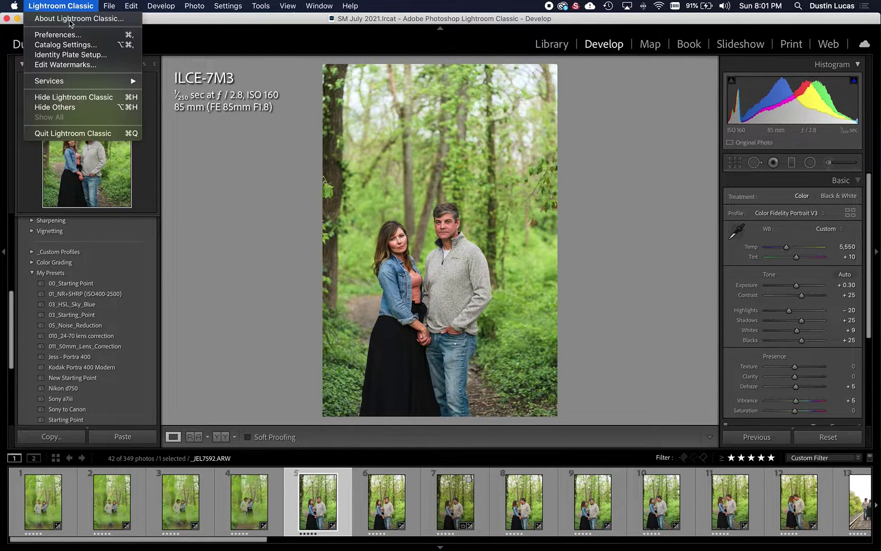
pyautogui.click(314, 137)
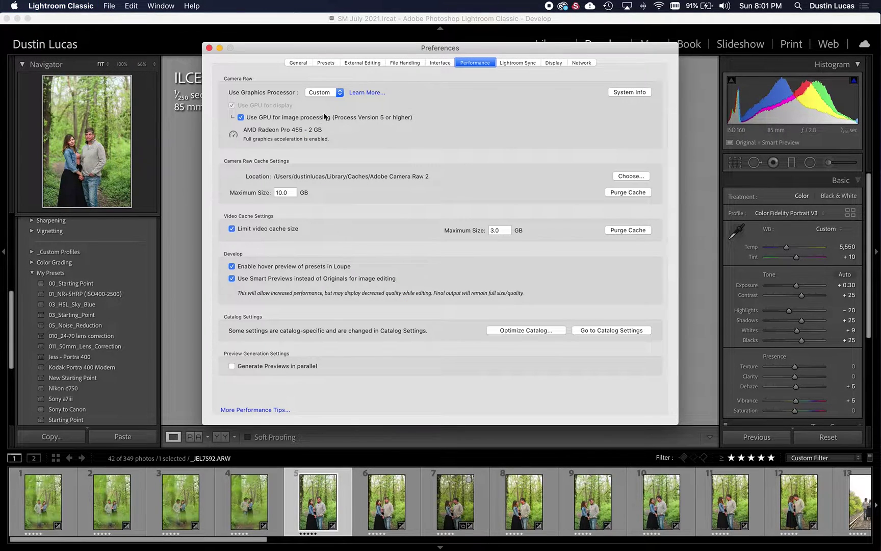
pyautogui.click(308, 93)
pyautogui.click(317, 83)
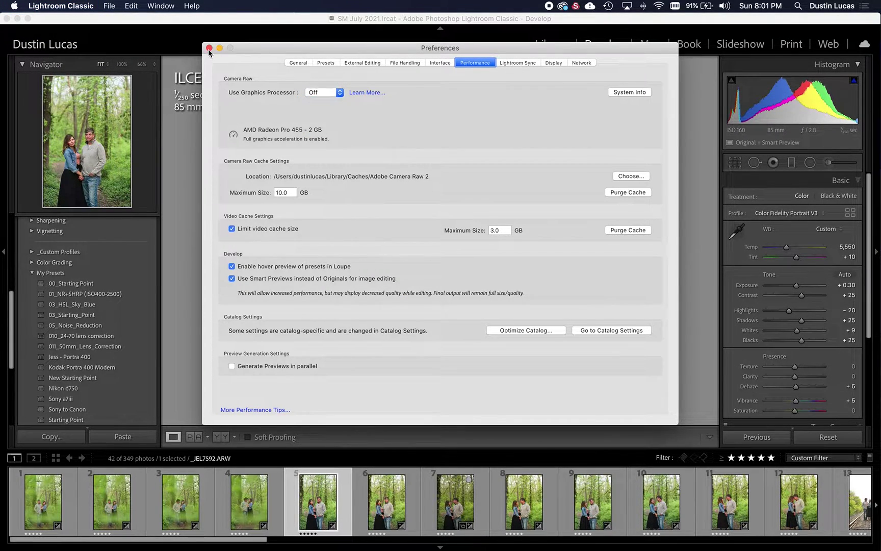
pyautogui.press('Escape')
# Move forward from _JEL7592.ARW to the railway shots to check Develop loading speed with the graphics processor off.
pyautogui.press('Right')
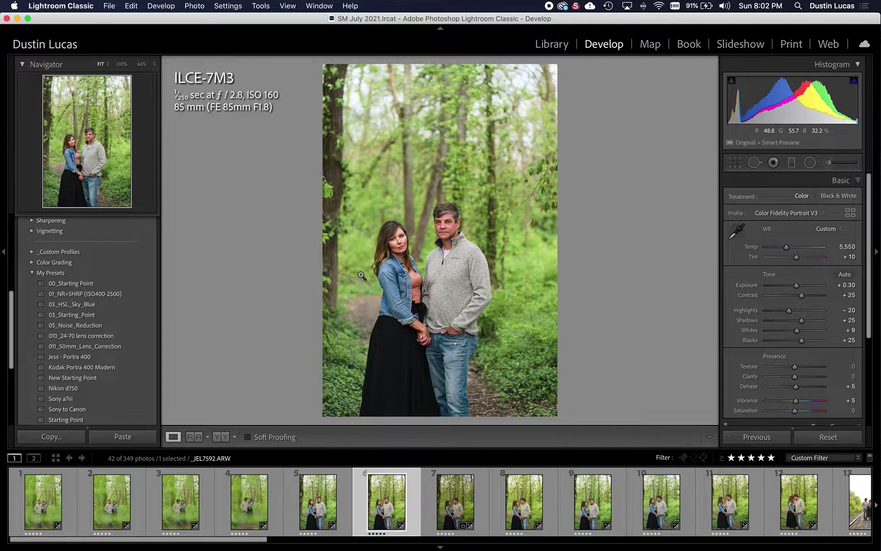
pyautogui.press('Right')
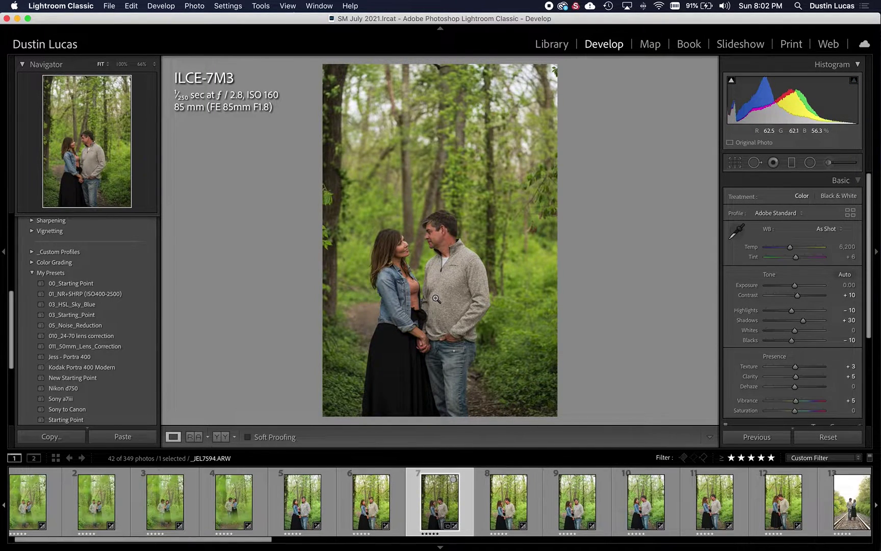
pyautogui.press('Right')
pyautogui.press('Right')
pyautogui.press('Right')
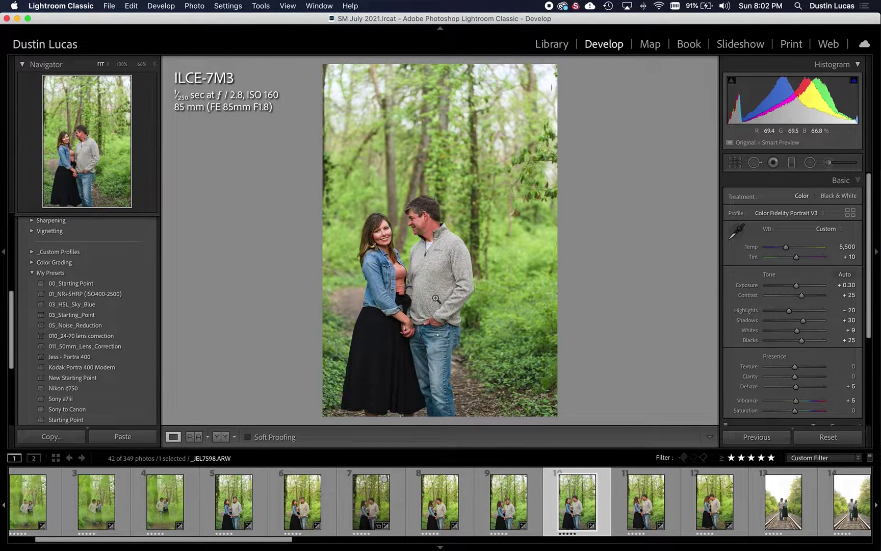
pyautogui.press('Right')
pyautogui.press('Right')
pyautogui.press('Right')
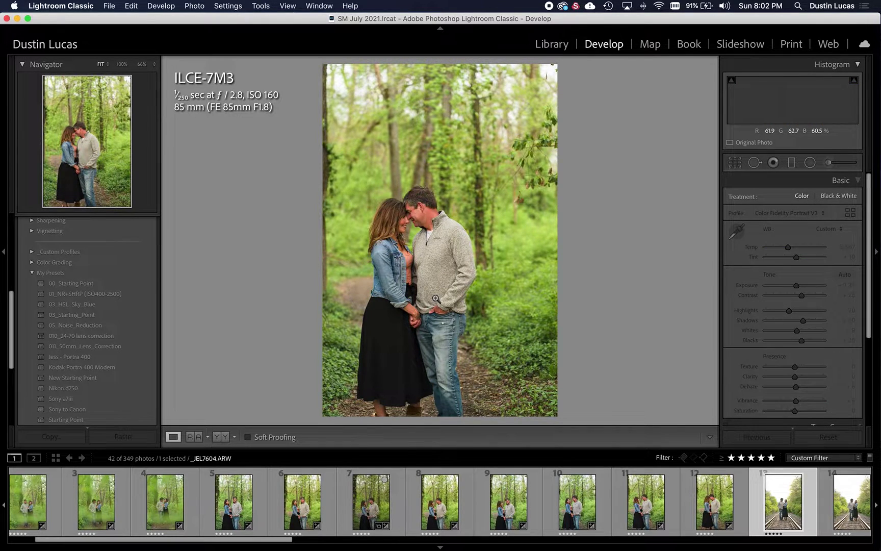
pyautogui.press('Right')
pyautogui.press('Right')
pyautogui.press('Right')
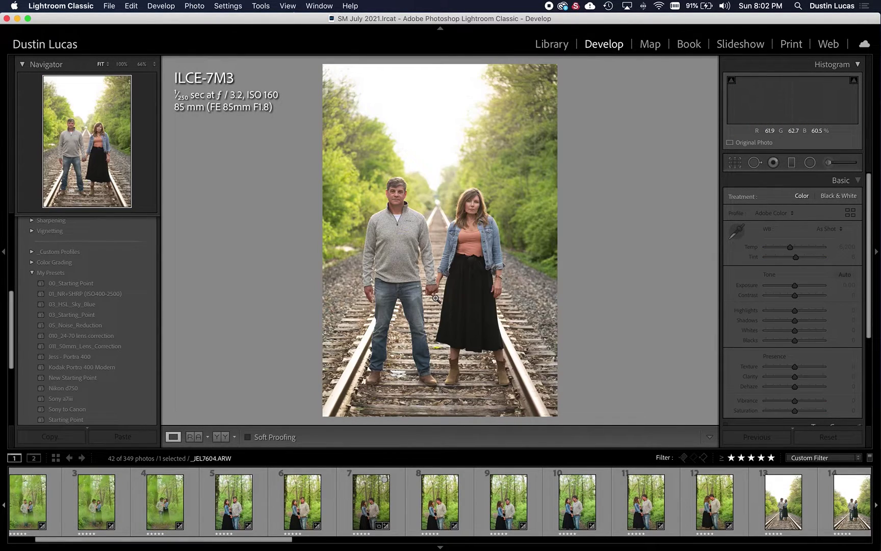
pyautogui.press('Right')
pyautogui.press('Right')
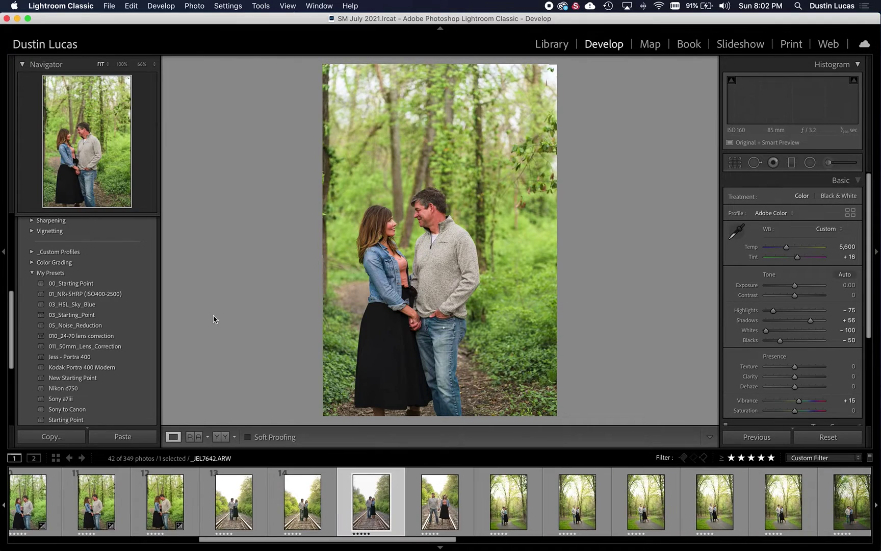
# Go back from the railway shots through the couple's forest photos to compare Develop loading speed without the graphics processor.
pyautogui.press('Left')
pyautogui.press('Left')
pyautogui.press('Left')
pyautogui.press('Left')
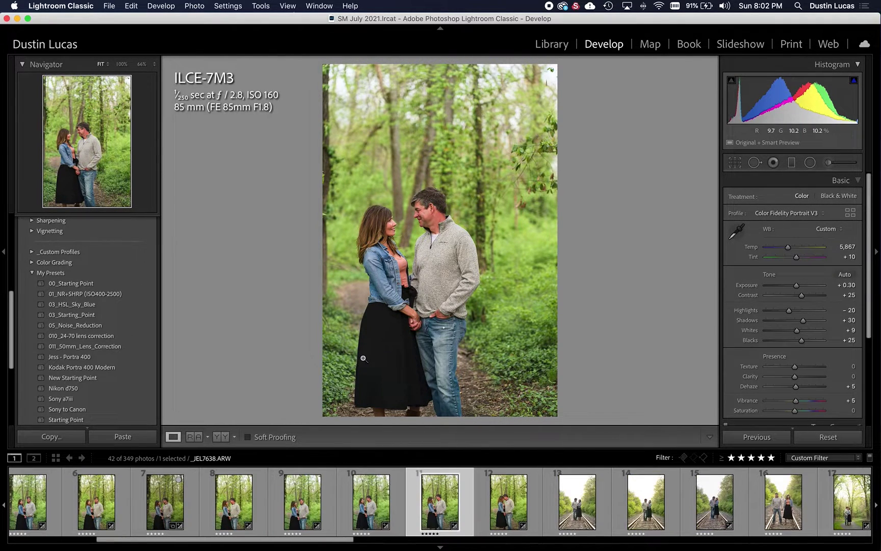
pyautogui.press('Left')
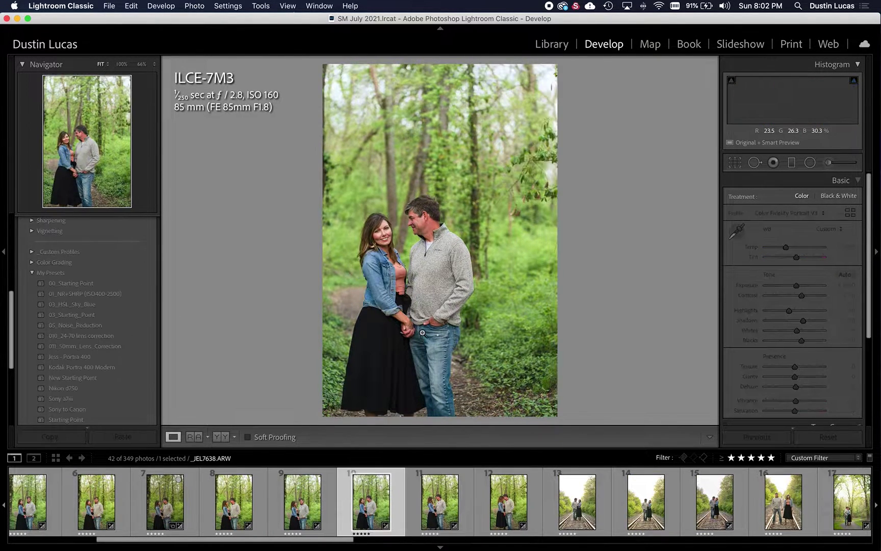
pyautogui.press('Left')
pyautogui.press('Left')
pyautogui.press('Left')
pyautogui.press('Left')
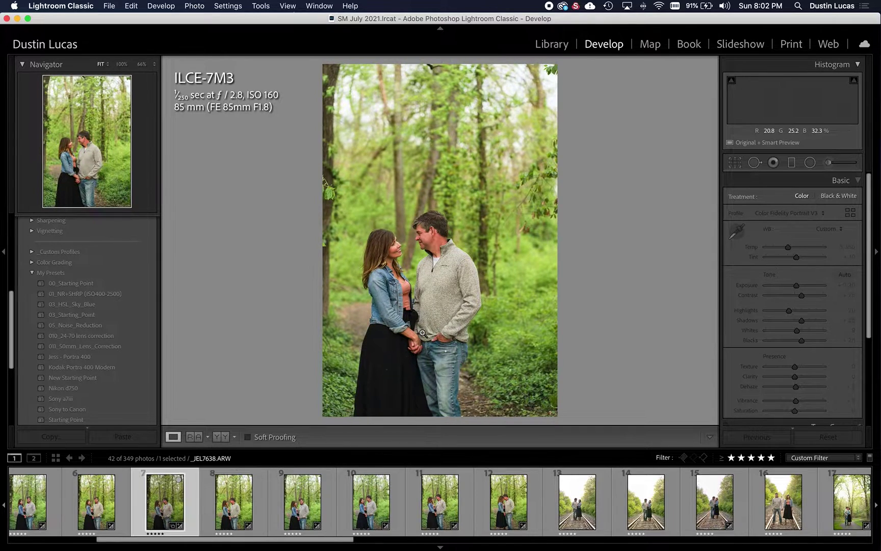
pyautogui.press('Right')
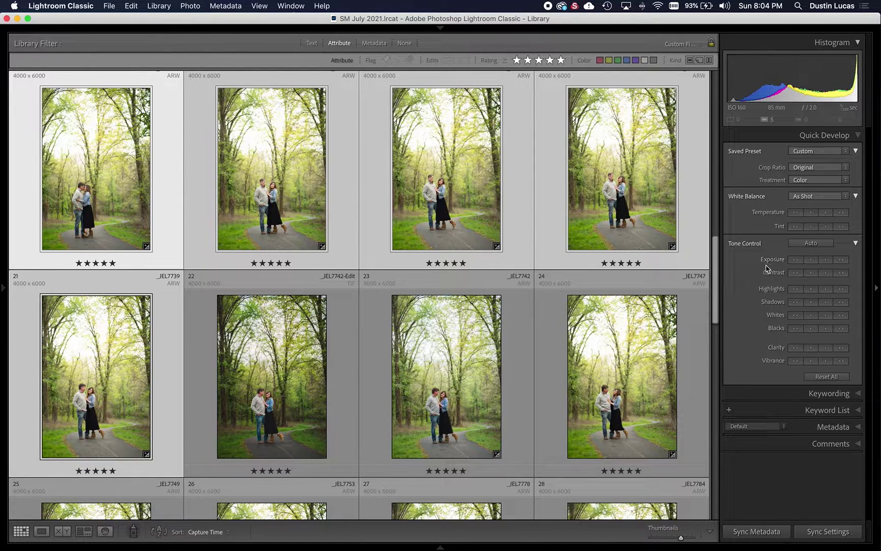
# Adjust the exposure and contrast of the five selected woodland path photos in small Quick Develop increments.
pyautogui.click(826, 259)
pyautogui.click(827, 260)
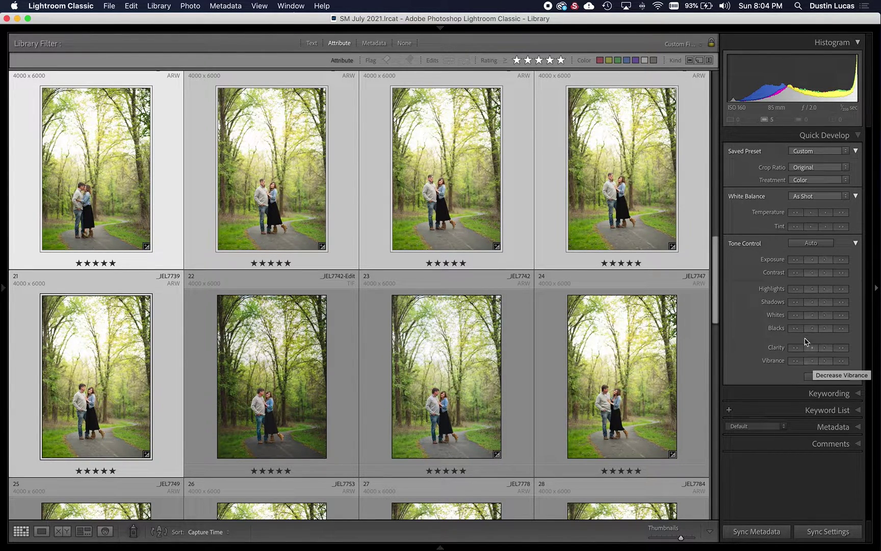
pyautogui.click(827, 273)
pyautogui.click(827, 274)
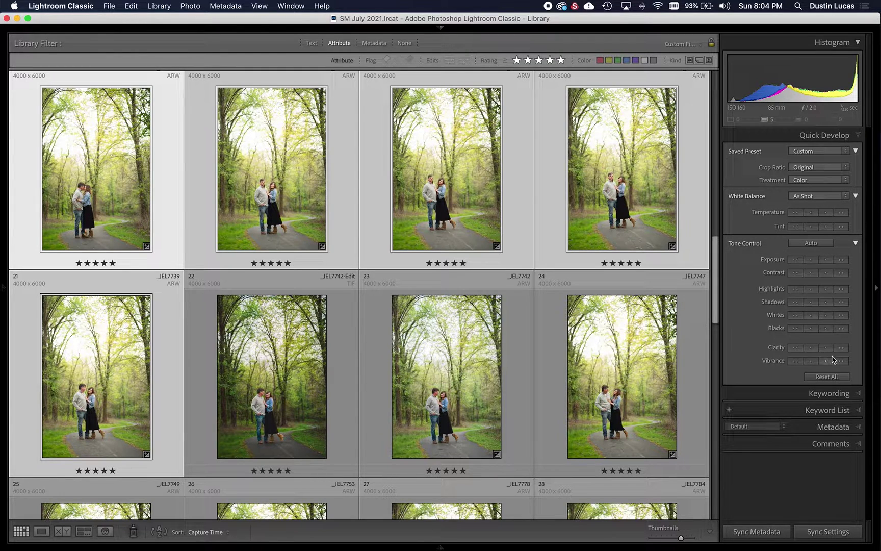
pyautogui.press('alt')
pyautogui.click(811, 260)
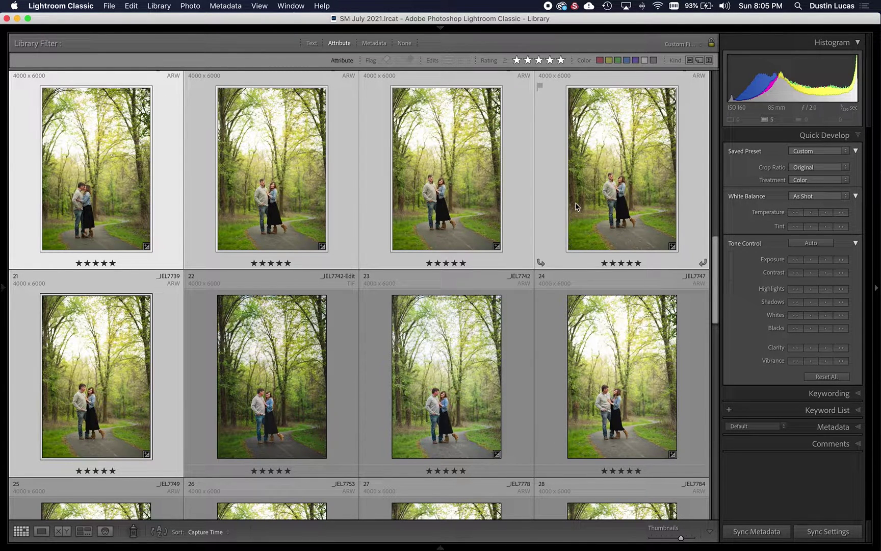
# Check the preview cache options in the File Handling section of Catalog Settings and close the window.
pyautogui.click(70, 6)
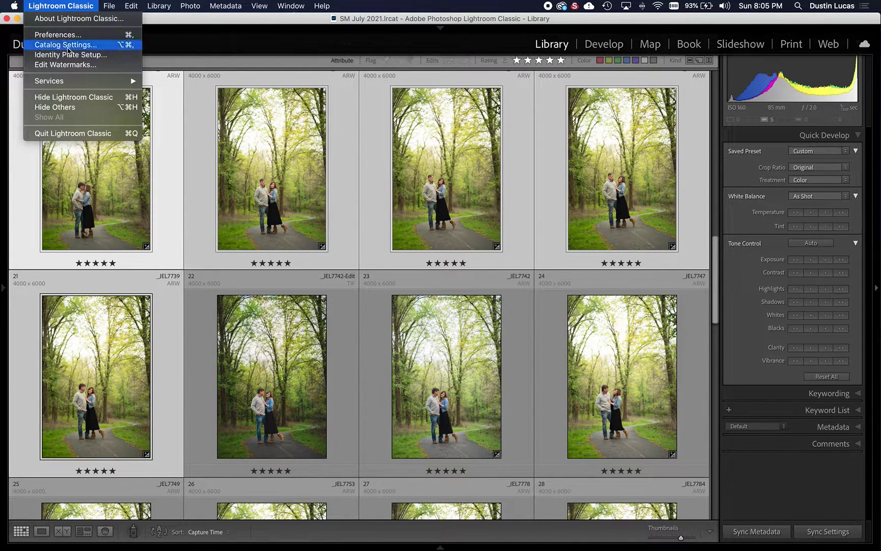
pyautogui.click(68, 46)
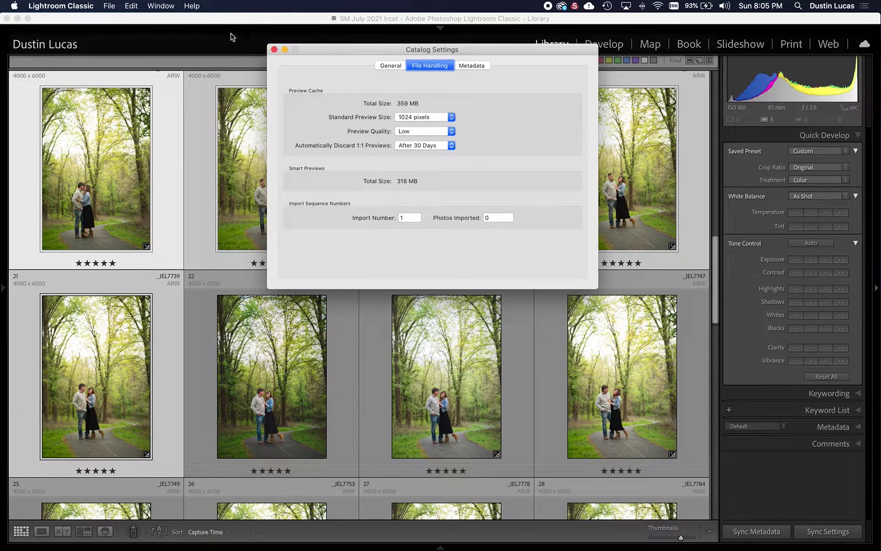
pyautogui.click(275, 50)
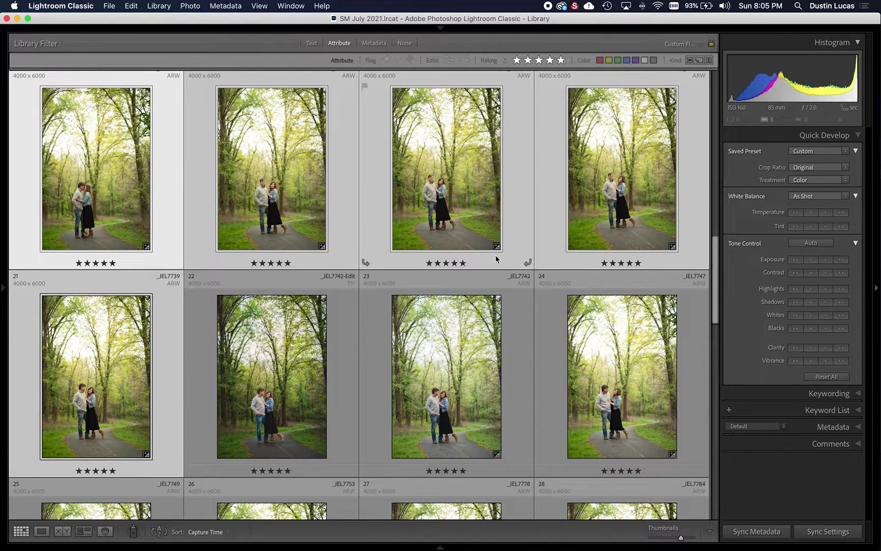
# Raise Shadows and Blacks and lower Highlights one large increment each on the selected photos, and cool Temperature one small increment.
pyautogui.click(842, 302)
pyautogui.click(796, 289)
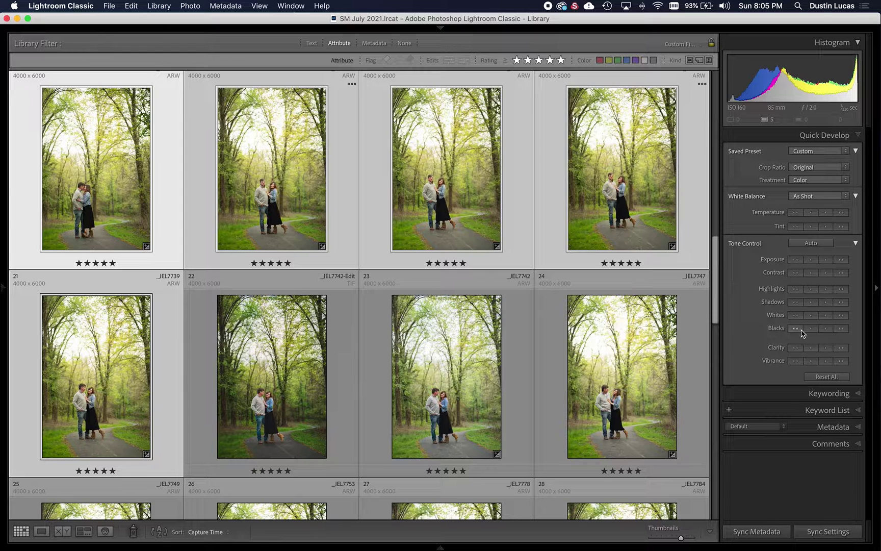
pyautogui.click(840, 329)
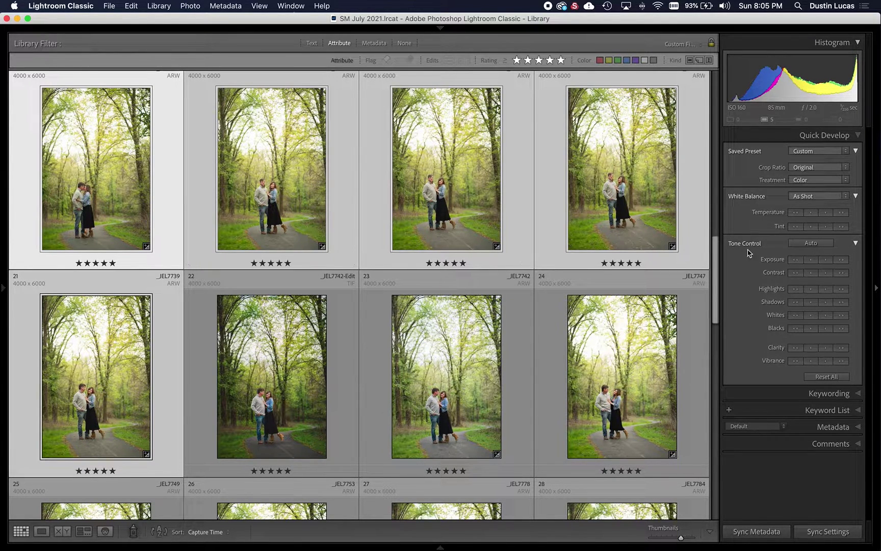
pyautogui.click(812, 212)
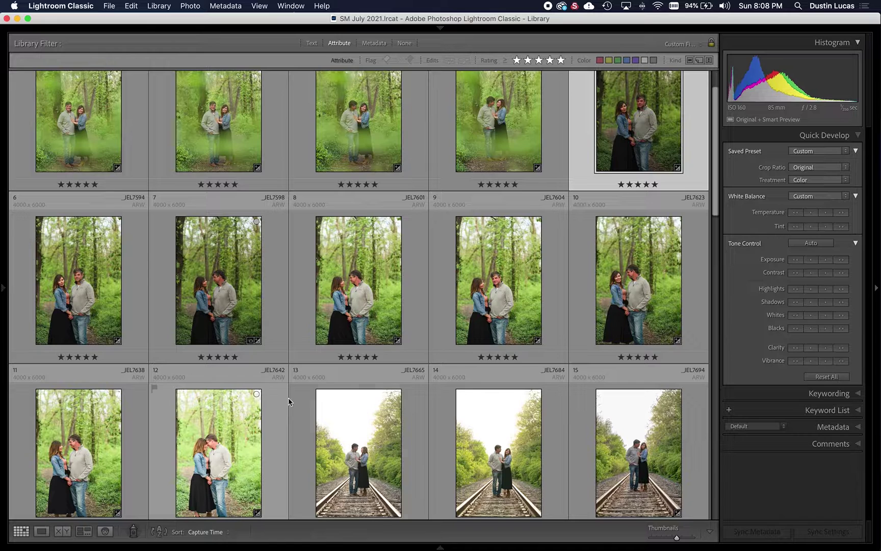
# Match the total exposures of the forest photos _JEL7592 through _JEL7642, using _JEL7604 as the reference photo.
pyautogui.click(372, 297)
pyautogui.click(517, 301)
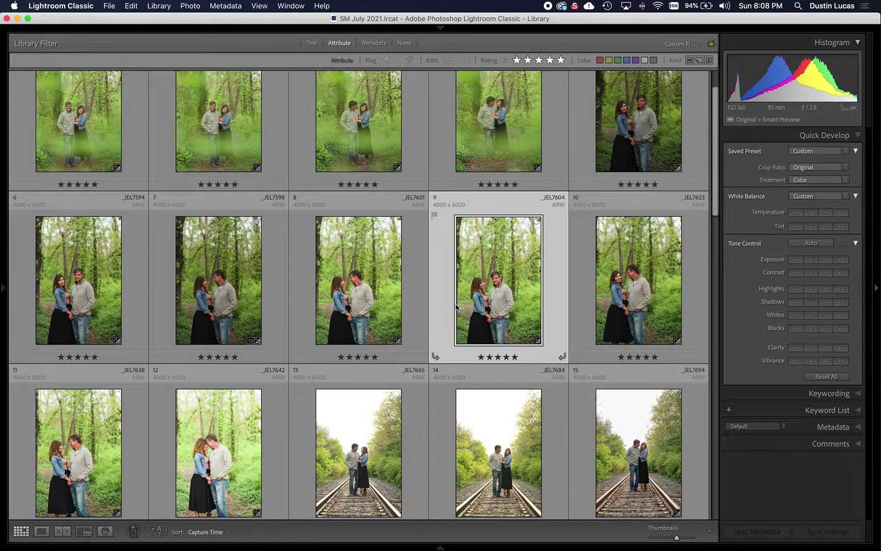
pyautogui.keyDown('shift'); pyautogui.click(622, 137); pyautogui.keyUp('shift')
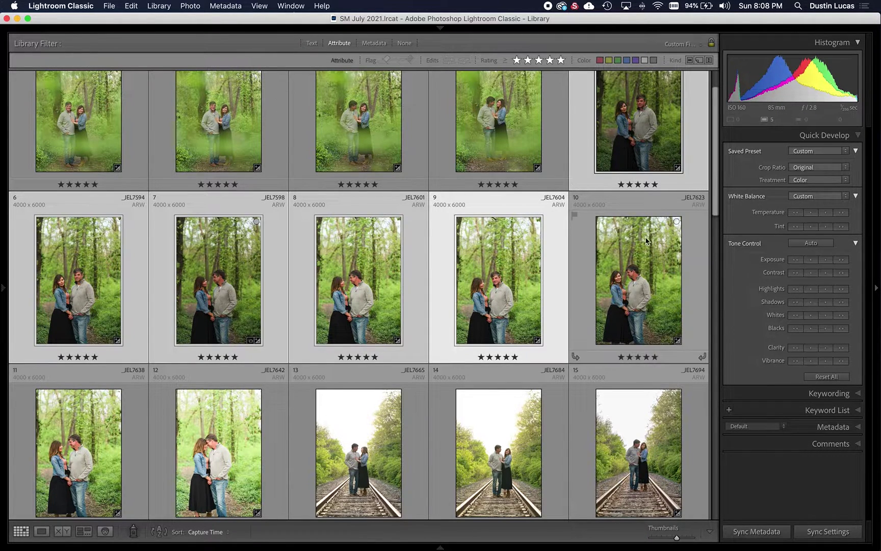
pyautogui.keyDown('shift'); pyautogui.click(619, 303); pyautogui.keyUp('shift')
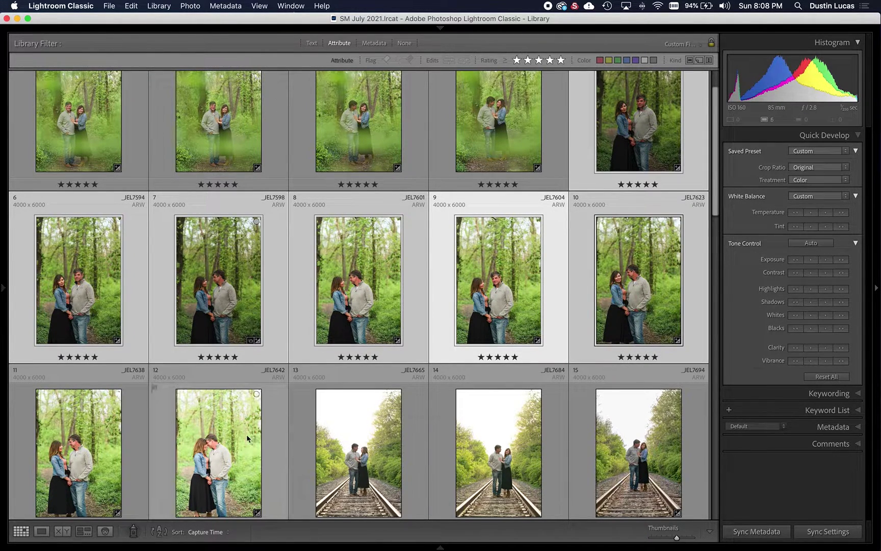
pyautogui.keyDown('shift'); pyautogui.click(85, 446); pyautogui.keyUp('shift')
pyautogui.keyDown('shift'); pyautogui.click(209, 447); pyautogui.keyUp('shift')
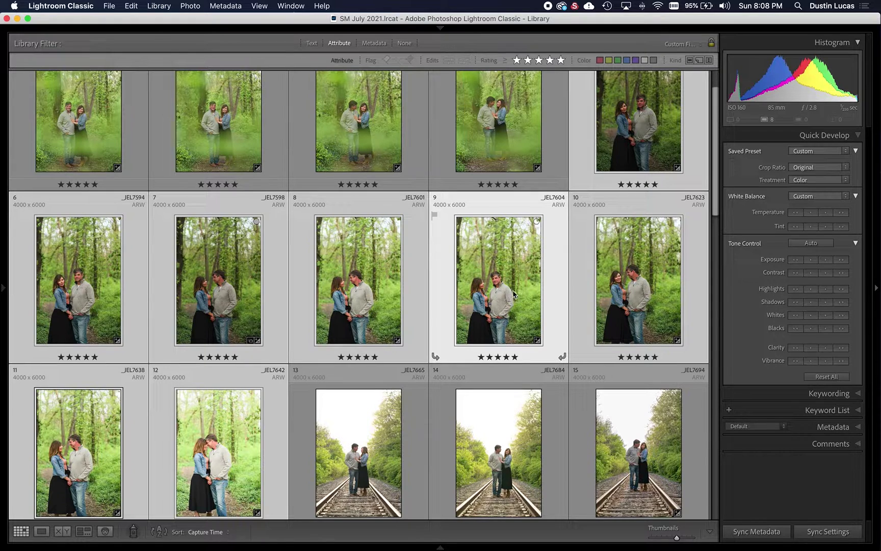
pyautogui.click(227, 6)
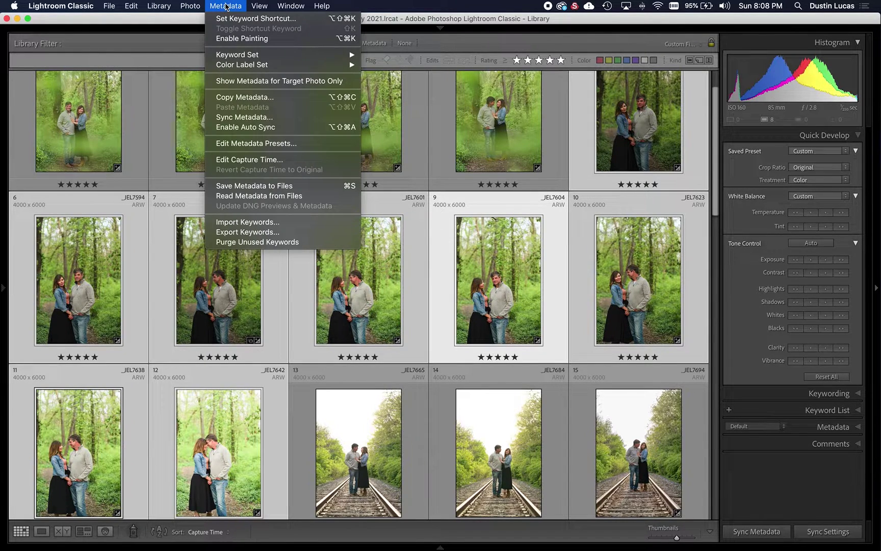
pyautogui.moveTo(196, 8)
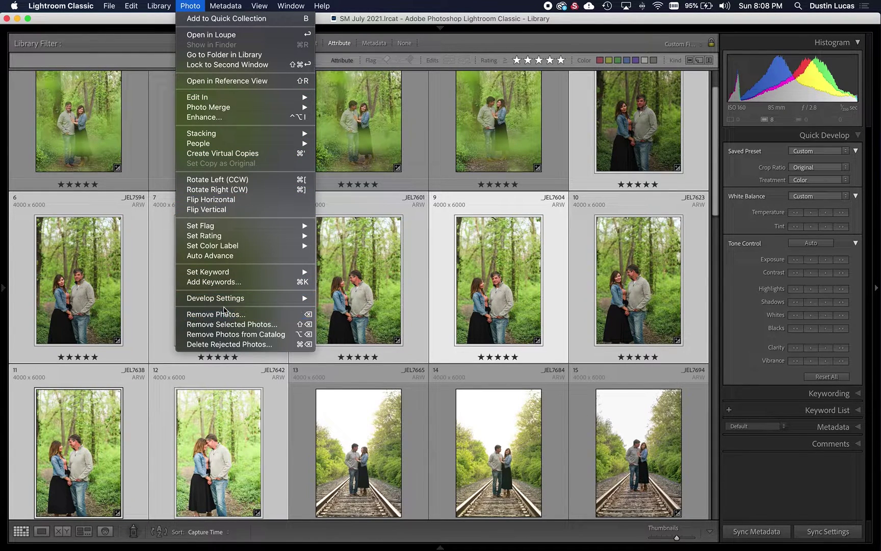
pyautogui.moveTo(218, 299)
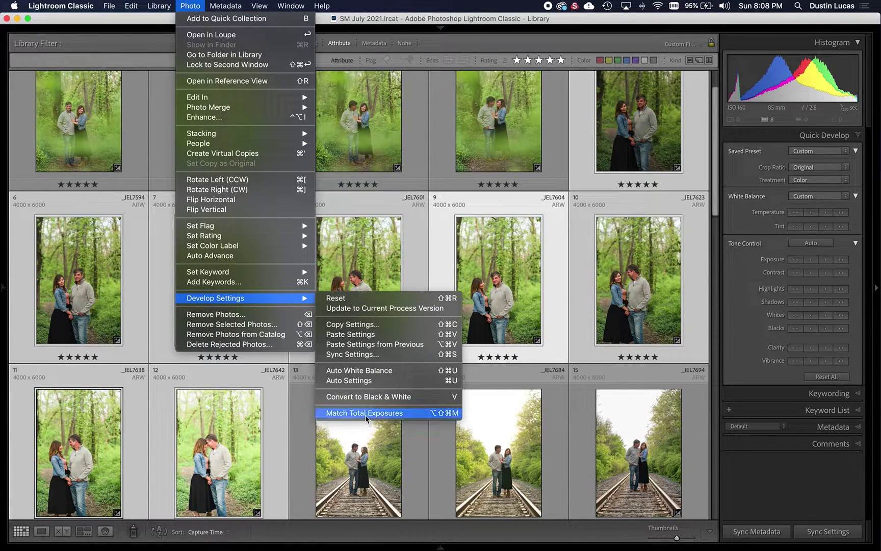
pyautogui.click(420, 414)
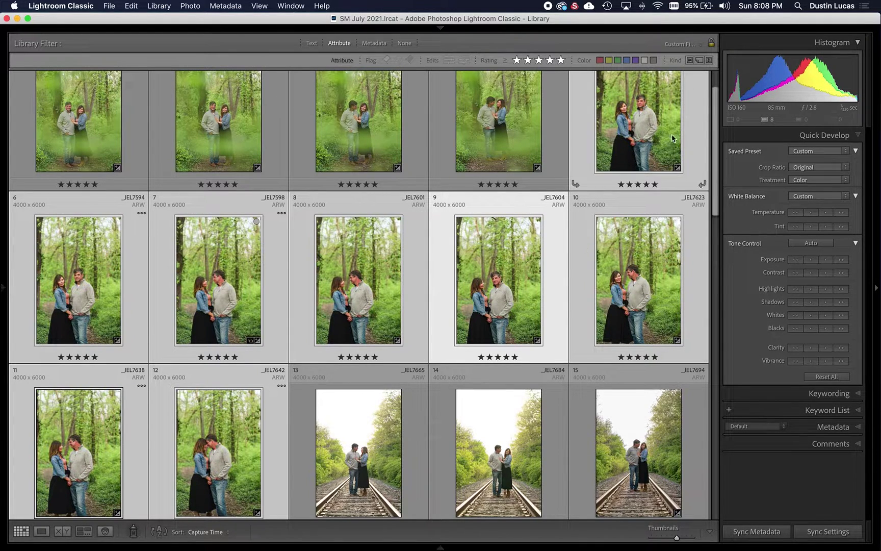
# Deselect the group, examine _JEL7604 and its Exposure setting in Develop, and return to the Library grid.
pyautogui.click(388, 298)
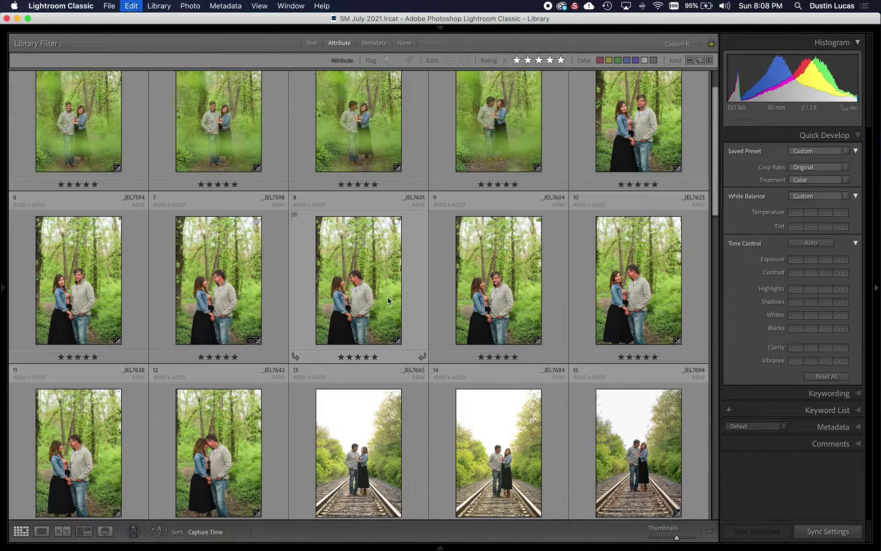
pyautogui.click(486, 287)
pyautogui.press('d')
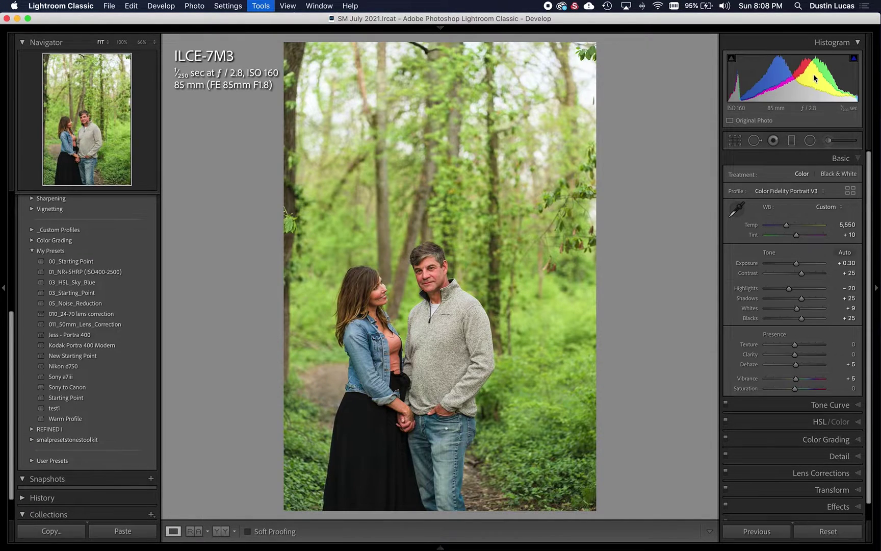
pyautogui.press('Right')
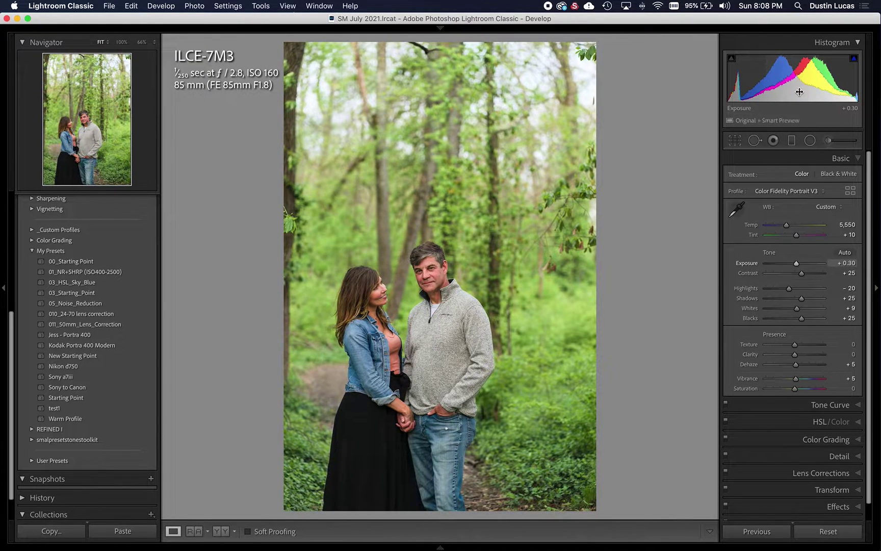
pyautogui.press('g')
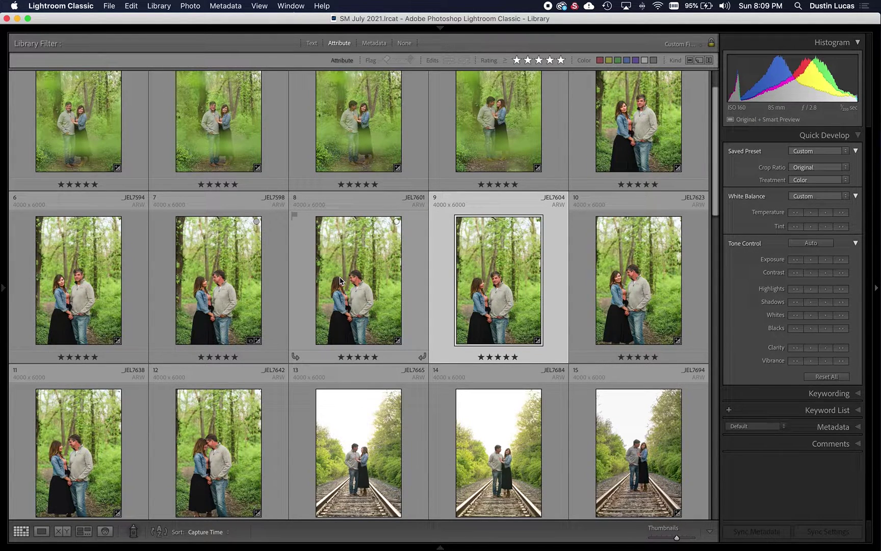
pyautogui.moveTo(340, 280)
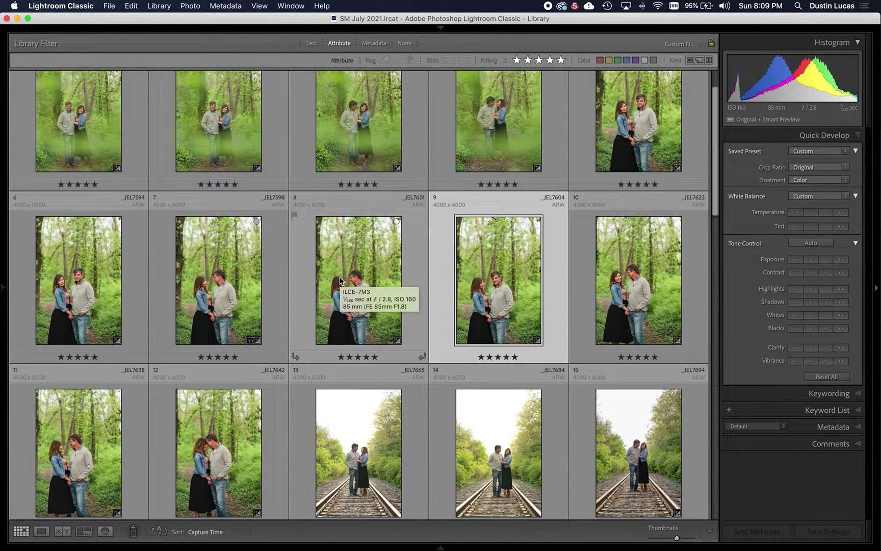
# Open photo _JEL7604 in Develop, reveal the HSL/Color controls, and switch targeted adjustment through Saturation, Luminance and Tone Curve.
pyautogui.press('d')
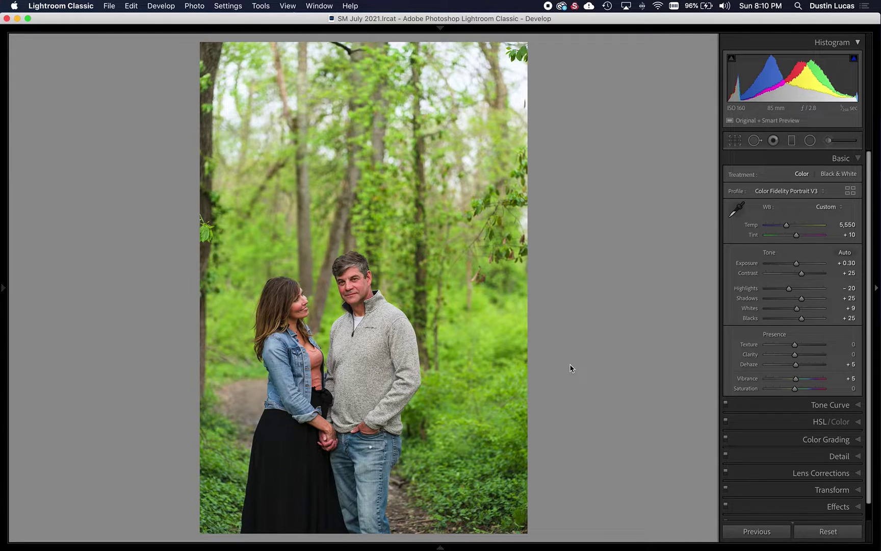
pyautogui.press('alt')
pyautogui.press('super')
pyautogui.press('super+3')
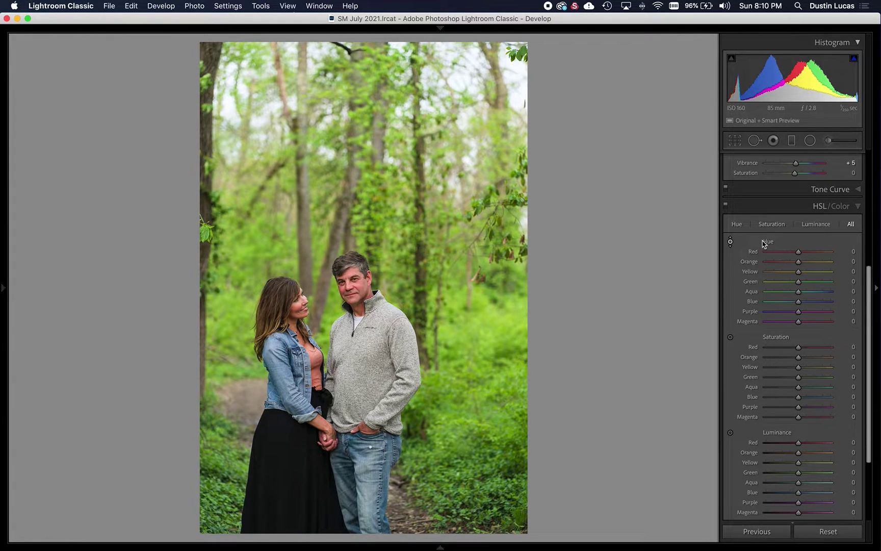
pyautogui.press('alt')
pyautogui.press('super+alt+shift+s')
pyautogui.press('super+alt+shift+l')
pyautogui.press('super+alt+shift+t')
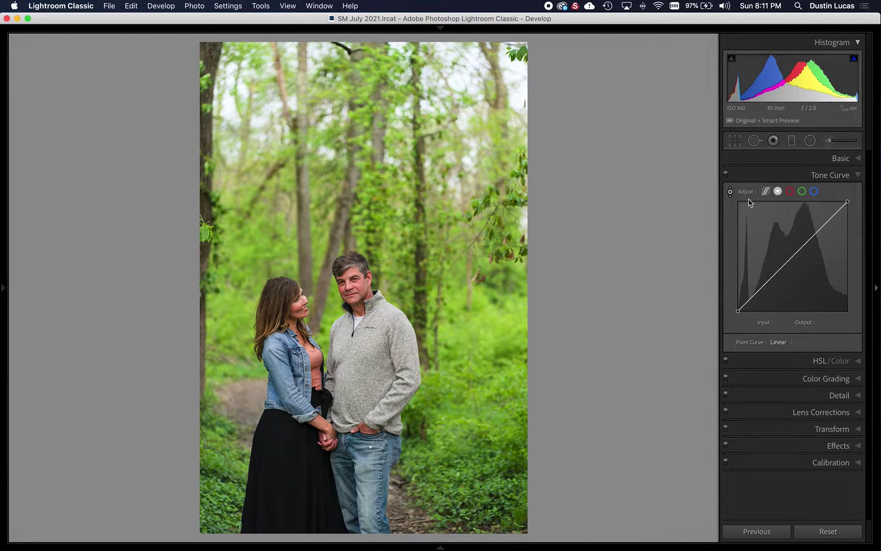
# Use targeted adjustment on the green foliage to set Saturation to Yellow -17, Green -38 and Luminance to Yellow +12, Green +21.
pyautogui.press('super+alt+shift+s')
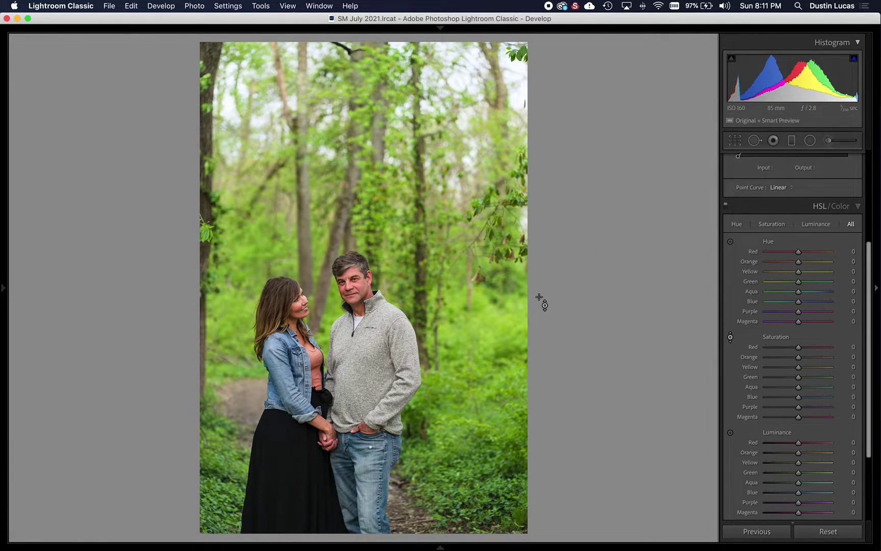
pyautogui.moveTo(476, 342); pyautogui.dragTo(475, 385)
pyautogui.press('alt')
pyautogui.press('super+alt+shift+l')
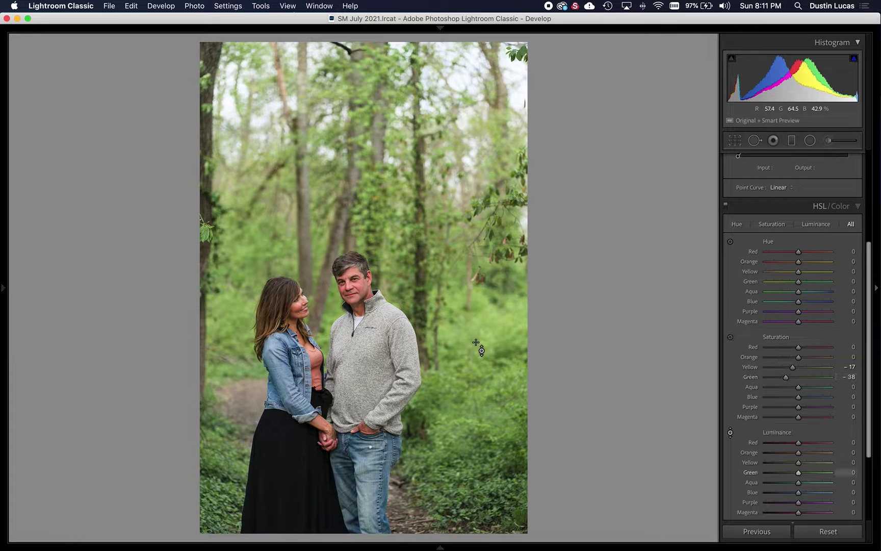
pyautogui.moveTo(475, 343); pyautogui.dragTo(476, 331)
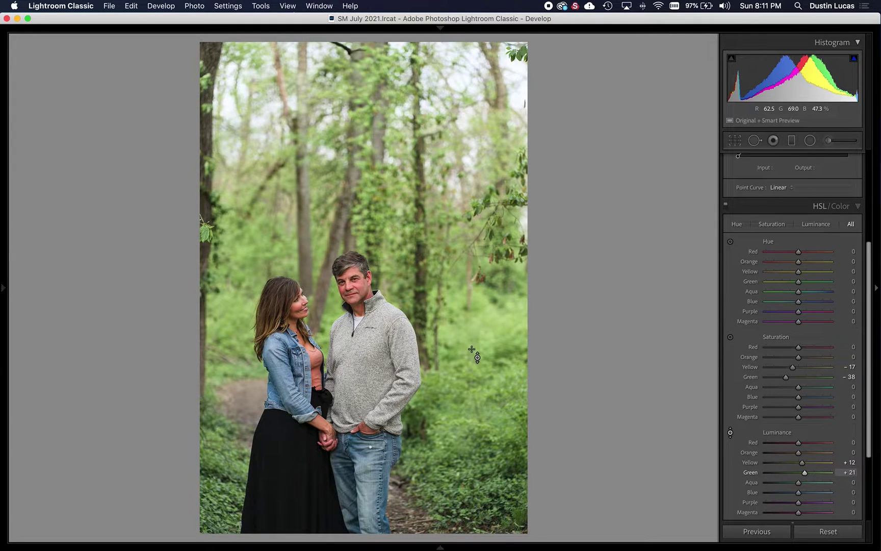
# Set foliage Saturation to Yellow -14, Green -30 and Hue to Yellow -3, Green -8, and compare with the HSL adjustments off.
pyautogui.click(730, 337)
pyautogui.moveTo(497, 356); pyautogui.dragTo(497, 347)
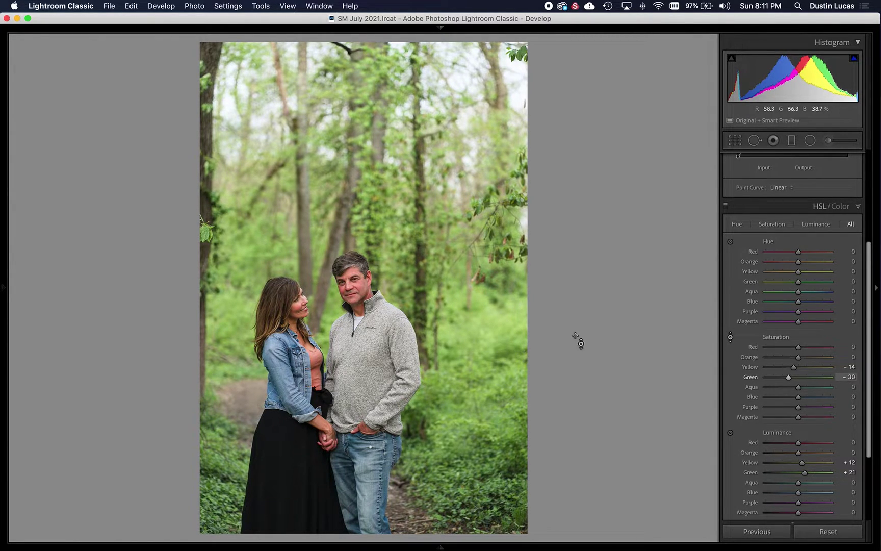
pyautogui.click(727, 243)
pyautogui.moveTo(479, 357)
pyautogui.mouseDown()
pyautogui.moveTo(480, 405)
pyautogui.moveTo(479, 345)
pyautogui.moveTo(479, 364)
pyautogui.mouseUp()
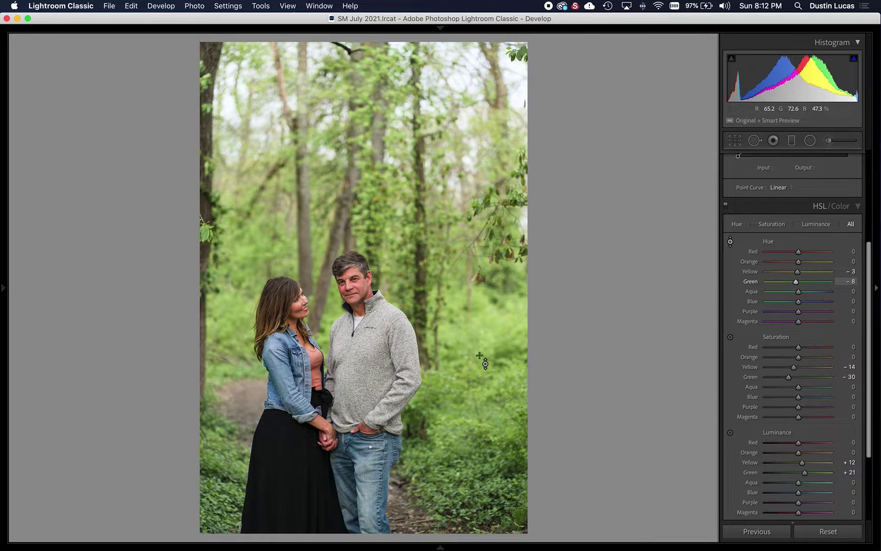
pyautogui.click(726, 204)
pyautogui.click(726, 204)
# Use targeted adjustment on the man's face for Saturation Red -6, Orange -9 and Luminance Red +5, Orange +6, and compare with HSL off.
pyautogui.press('alt')
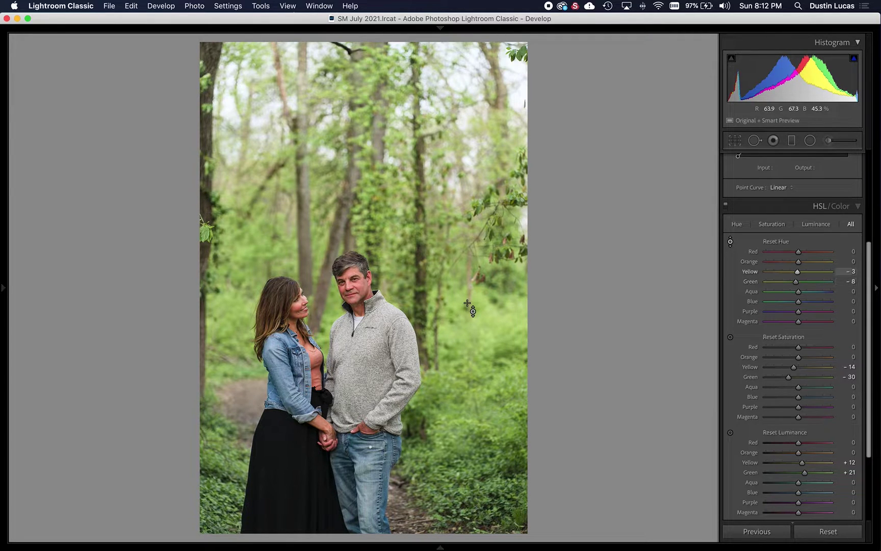
pyautogui.press('alt+shift+super+s')
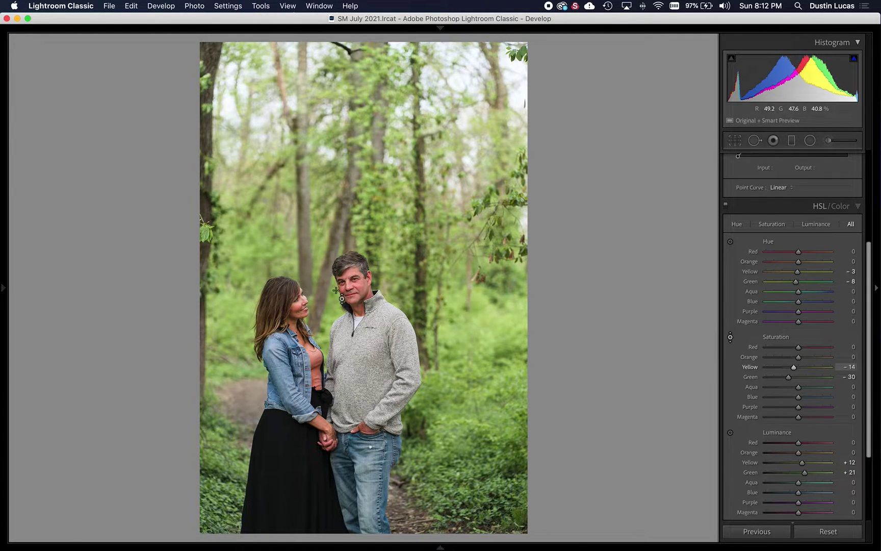
pyautogui.moveTo(359, 288); pyautogui.dragTo(359, 304)
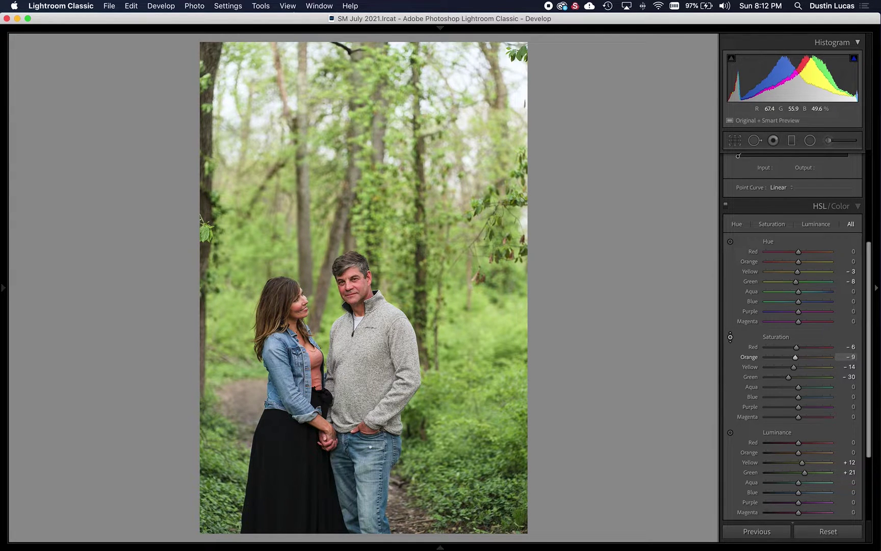
pyautogui.press('alt+shift+super+l')
pyautogui.moveTo(361, 287); pyautogui.dragTo(361, 277)
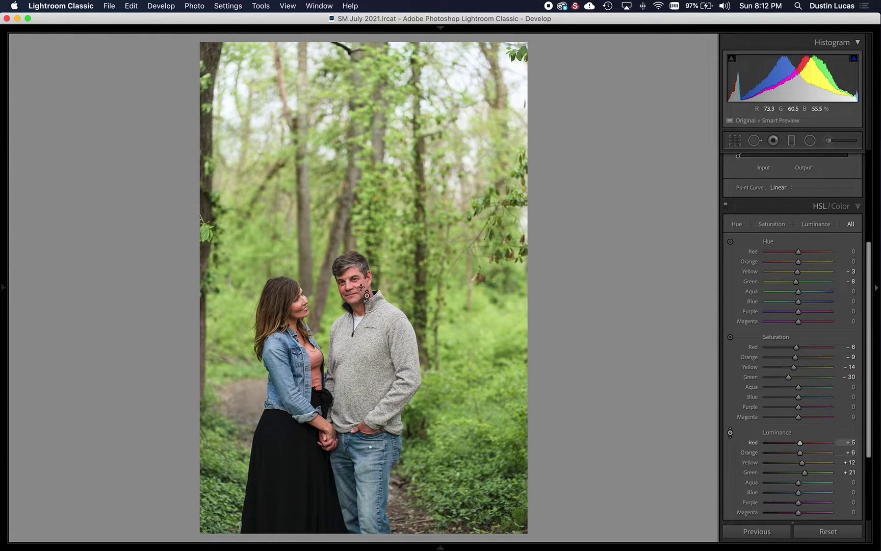
pyautogui.click(726, 205)
pyautogui.click(726, 205)
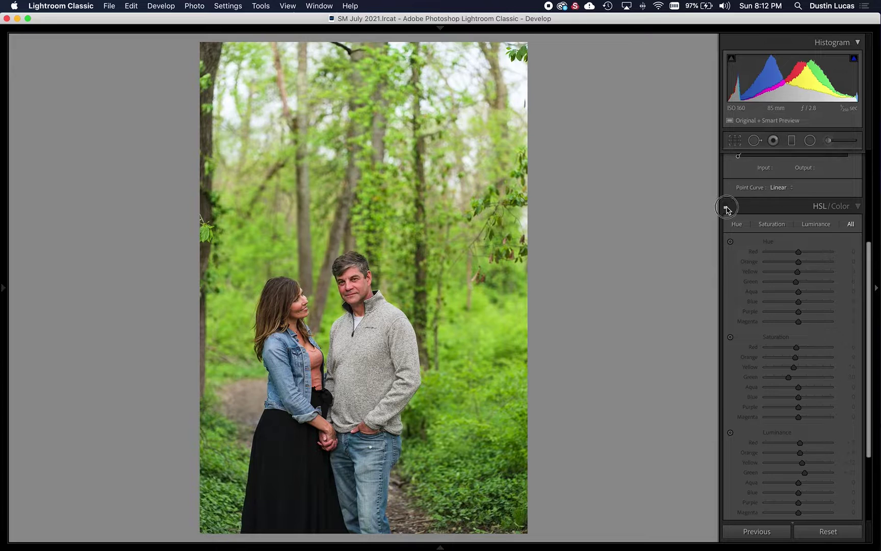
# Refine the skin tones to Saturation Red -4, Orange -7 and Hue Orange -1, and compare with the HSL adjustments off.
pyautogui.click(796, 358)
pyautogui.moveTo(795, 358); pyautogui.dragTo(798, 351)
pyautogui.click(797, 348)
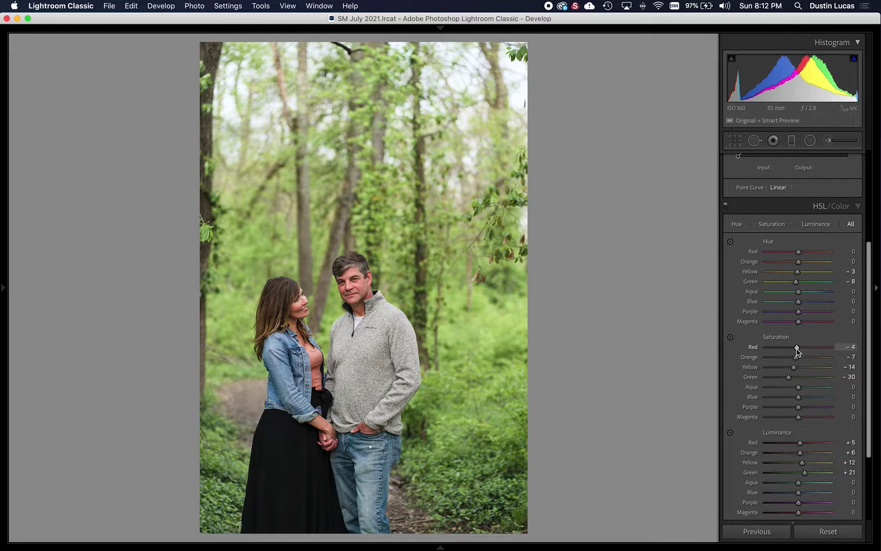
pyautogui.press('super+alt+shift+h')
pyautogui.moveTo(352, 270)
pyautogui.mouseDown()
pyautogui.moveTo(353, 303)
pyautogui.moveTo(353, 258)
pyautogui.moveTo(353, 268)
pyautogui.mouseUp()
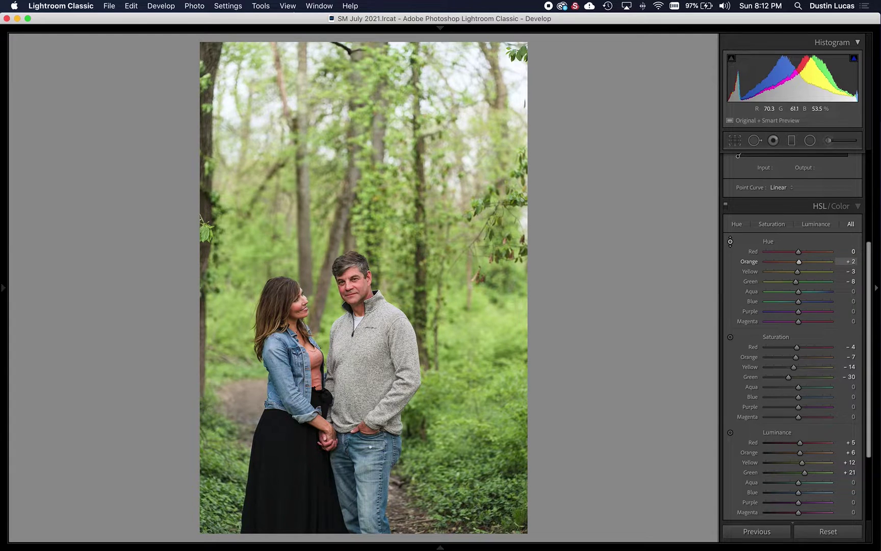
pyautogui.moveTo(365, 290); pyautogui.dragTo(366, 294)
pyautogui.click(725, 205)
pyautogui.click(725, 205)
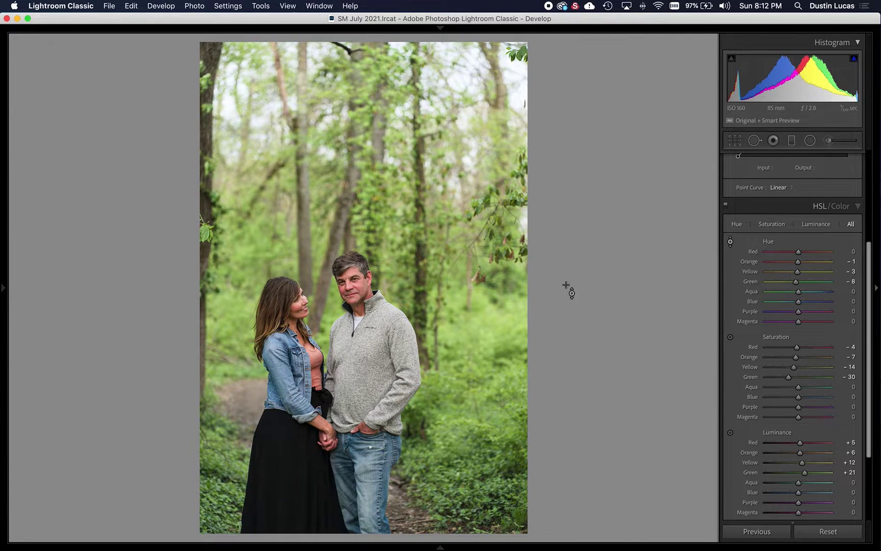
# Desaturate the man's sweater with targeted adjustment, bringing Saturation to Orange -26 and Yellow -18.
pyautogui.press('super+alt+shift+s')
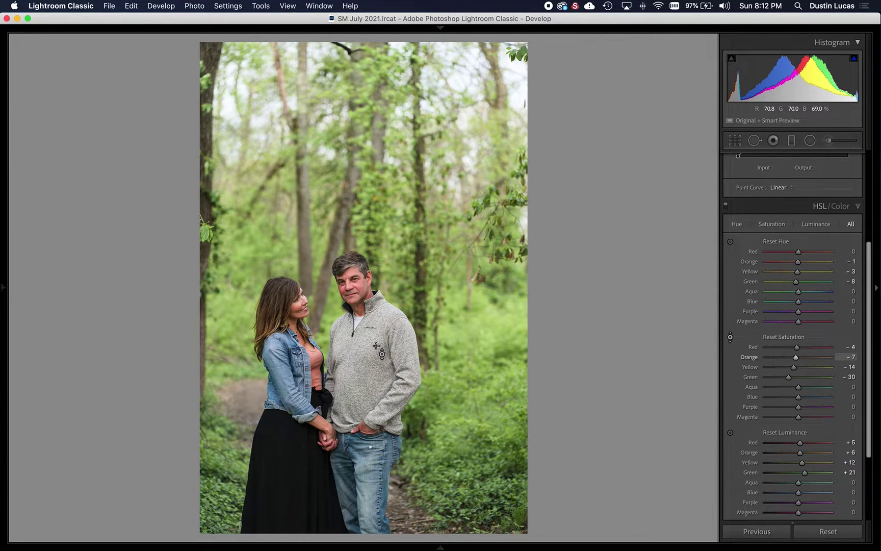
pyautogui.moveTo(377, 345); pyautogui.dragTo(376, 360)
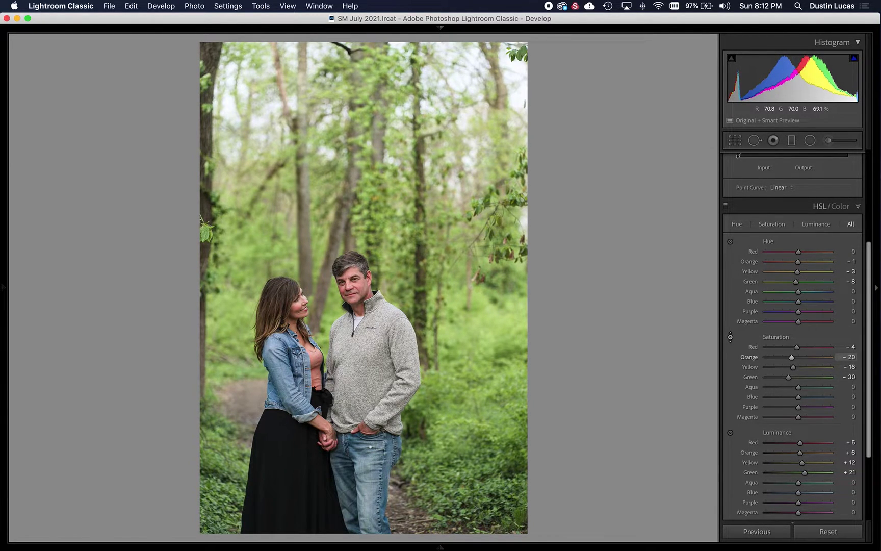
pyautogui.moveTo(382, 349); pyautogui.dragTo(382, 353)
pyautogui.press('alt')
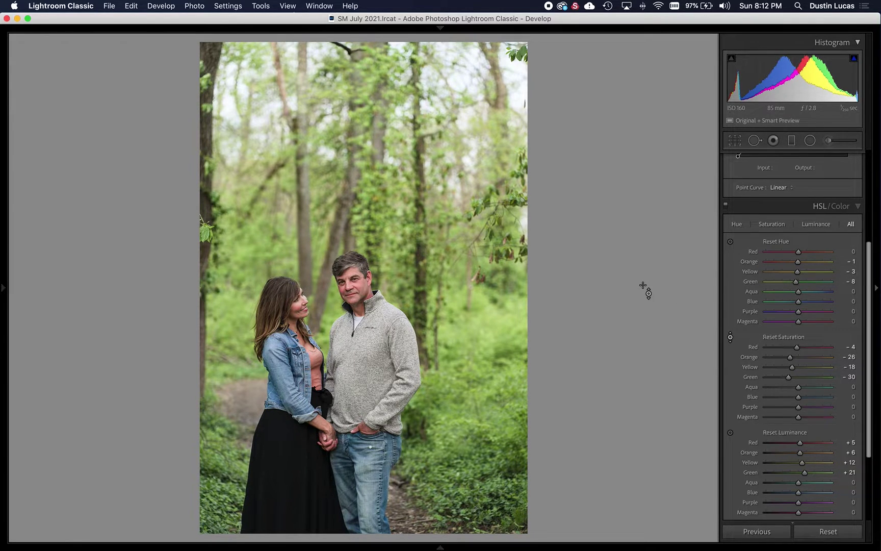
# Shape the tone curve from the foliage, face, dark skirt and bright sky, ending at input 246, output 240, and compare it off and on.
pyautogui.press('super+alt+shift+t')
pyautogui.moveTo(497, 332); pyautogui.dragTo(496, 339)
pyautogui.moveTo(366, 299); pyautogui.dragTo(366, 296)
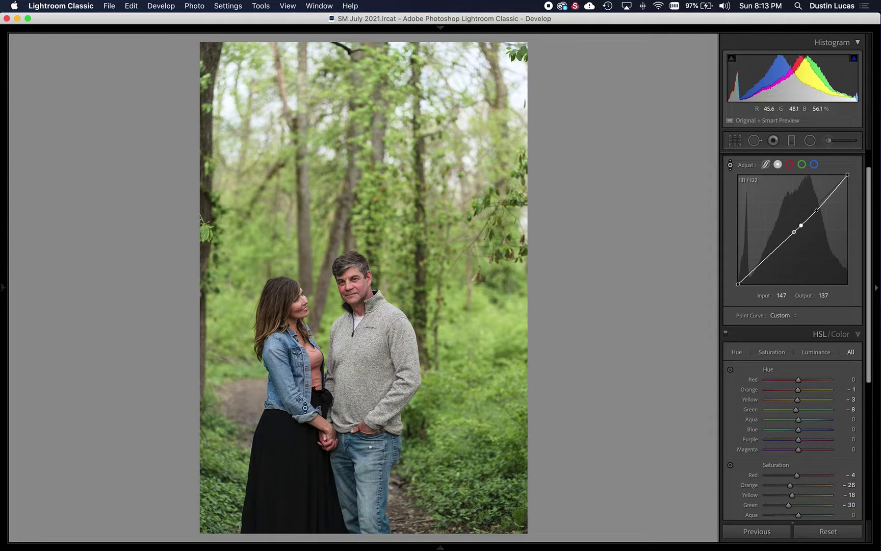
pyautogui.moveTo(293, 496); pyautogui.dragTo(293, 496)
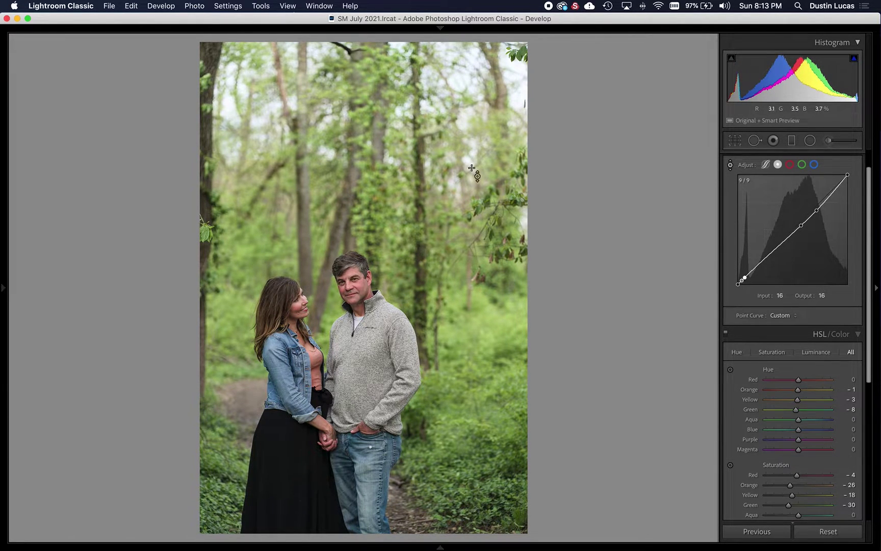
pyautogui.moveTo(514, 77); pyautogui.dragTo(516, 79)
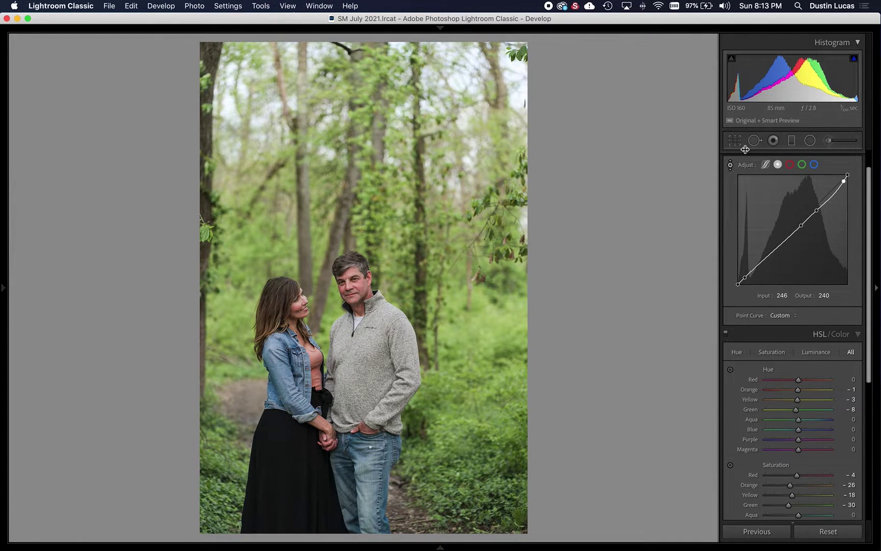
pyautogui.scroll(2, 737, 179)
pyautogui.click(727, 168)
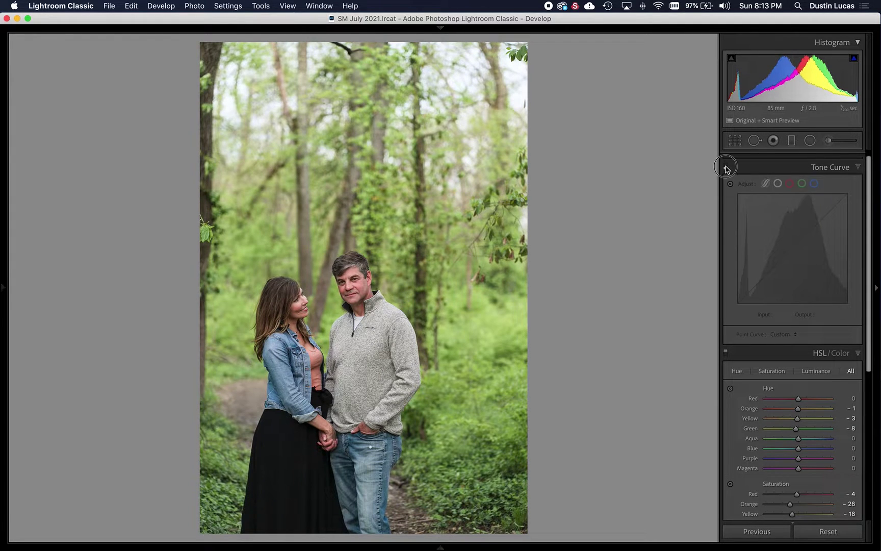
pyautogui.click(726, 168)
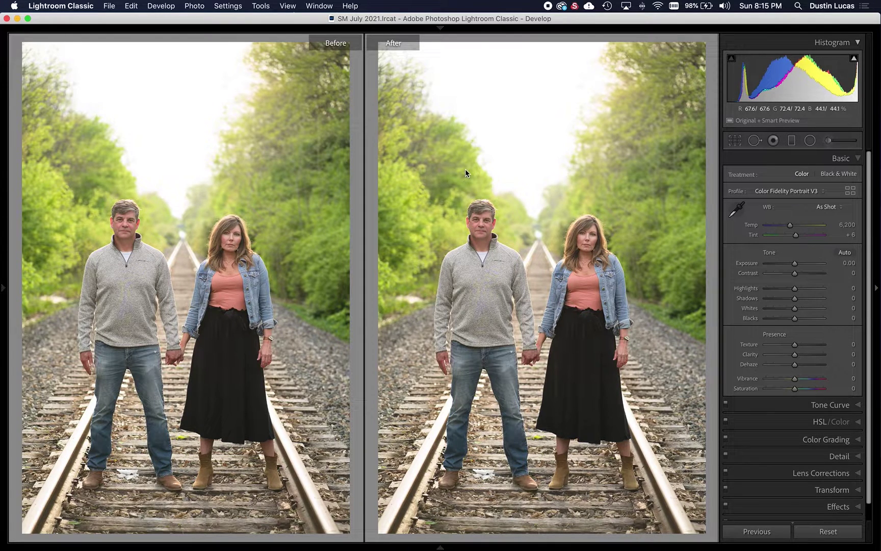
# Try Auto tone on the railroad photo, then a Contrast of +6, undoing each change.
pyautogui.click(845, 253)
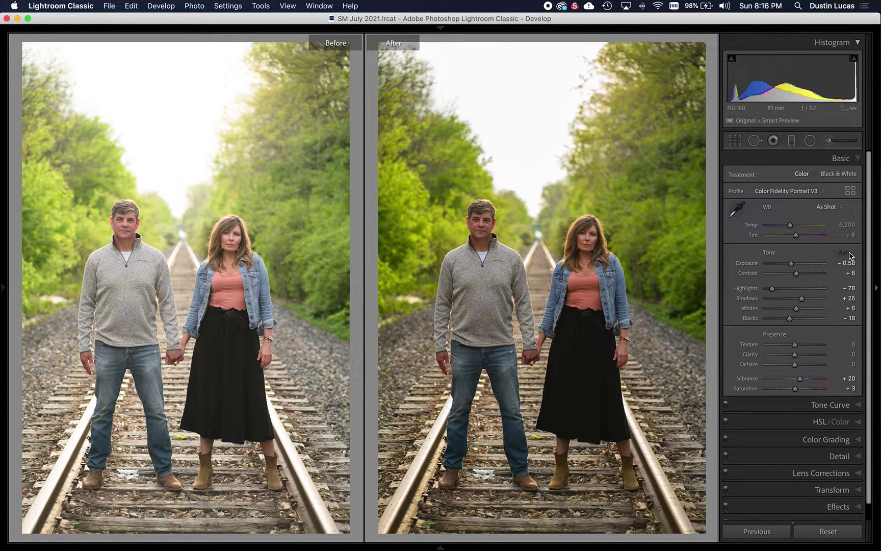
pyautogui.press('super+z')
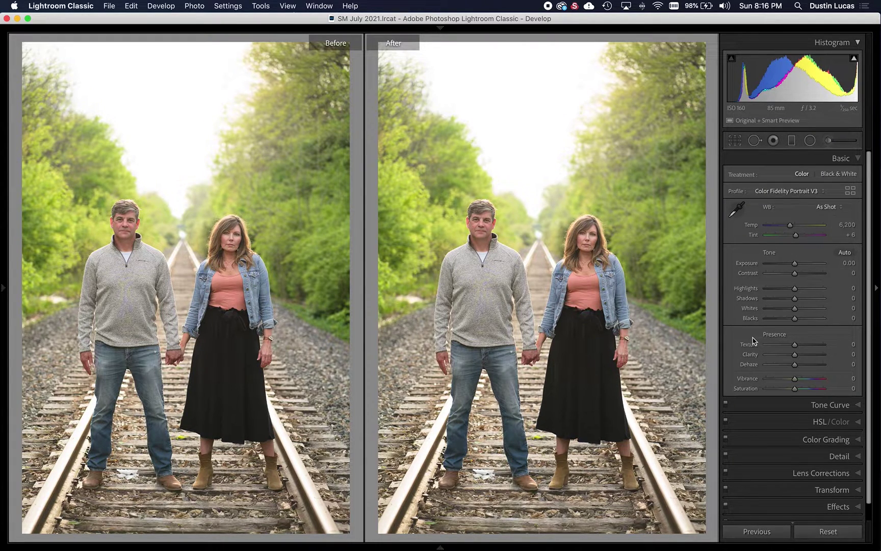
pyautogui.moveTo(748, 276); pyautogui.dragTo(751, 277)
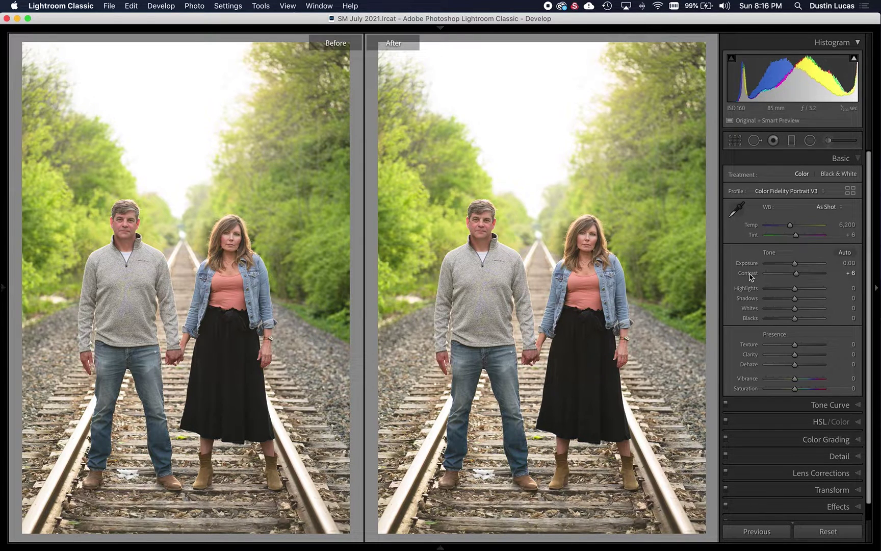
pyautogui.press('super+z')
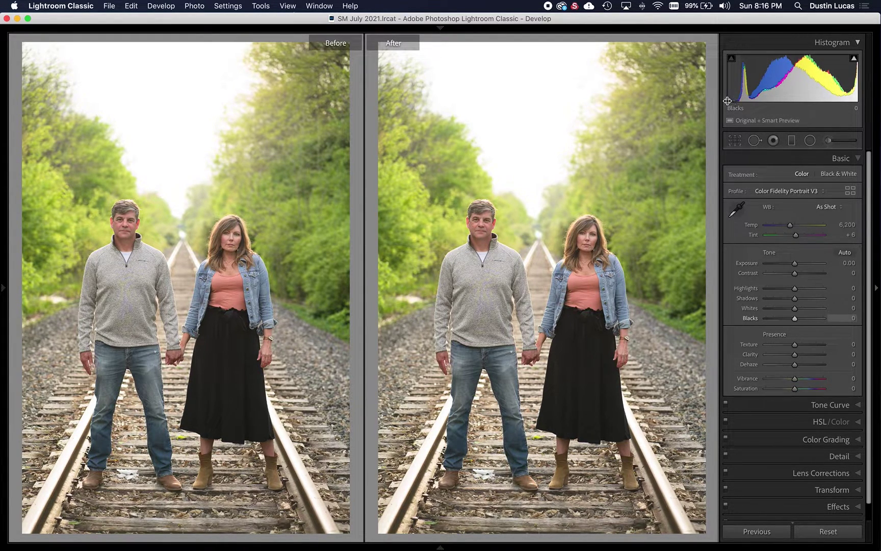
# Turn on the clipping overlay for the railroad photo and try Blacks at -49 and -55, reverting each value.
pyautogui.moveTo(744, 77); pyautogui.dragTo(730, 99)
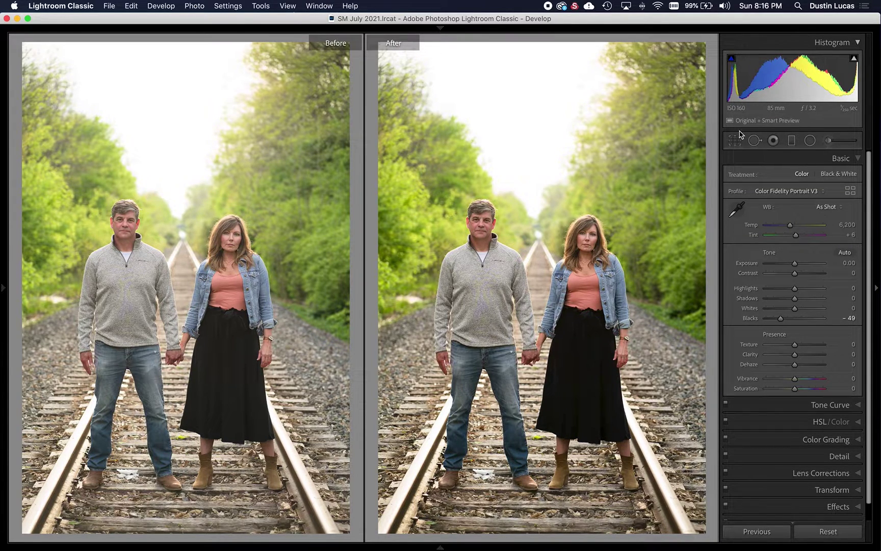
pyautogui.press('j')
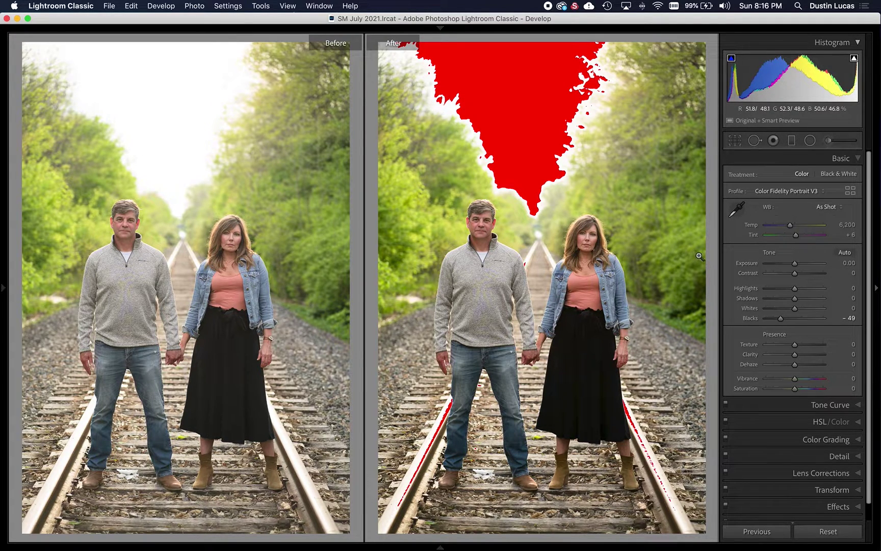
pyautogui.doubleClick(751, 318)
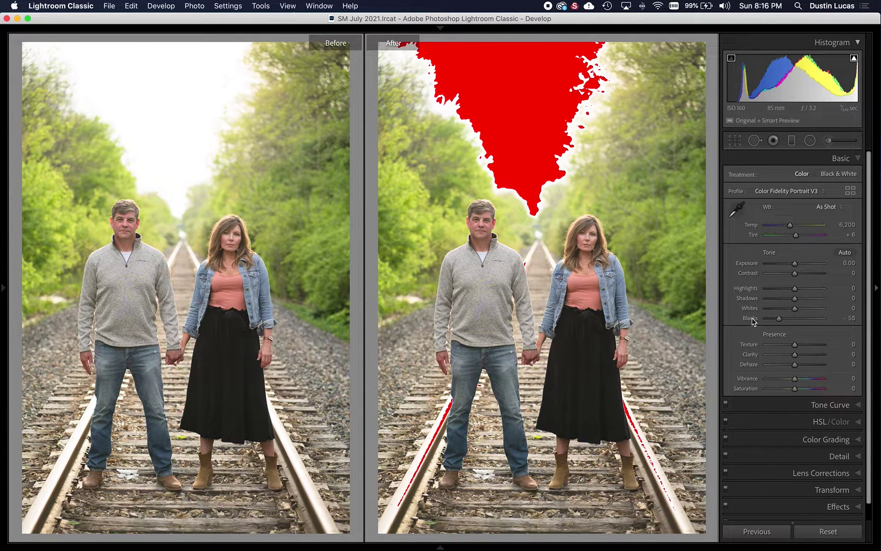
pyautogui.moveTo(752, 321); pyautogui.dragTo(752, 320)
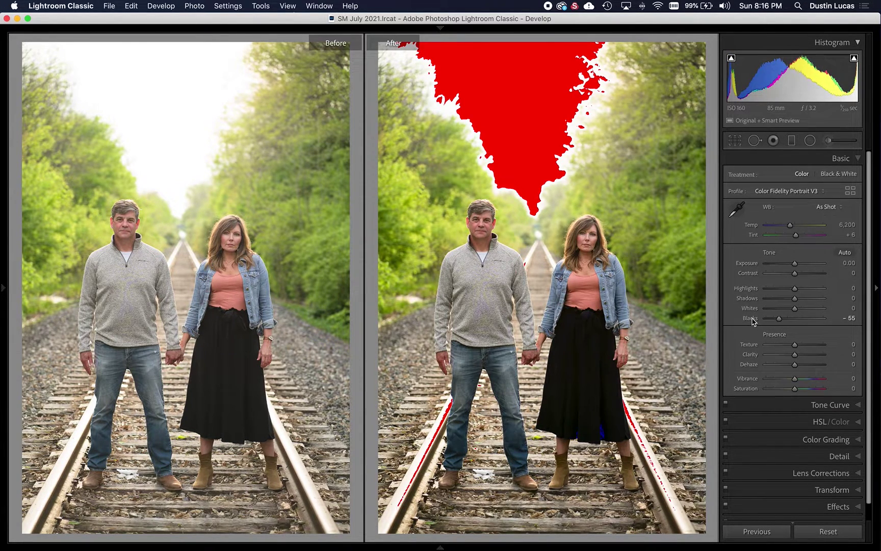
pyautogui.press('super+z')
# Set the railroad photo's Exposure to -0.20 and its Blacks to -44.
pyautogui.press('Down')
pyautogui.press('Down')
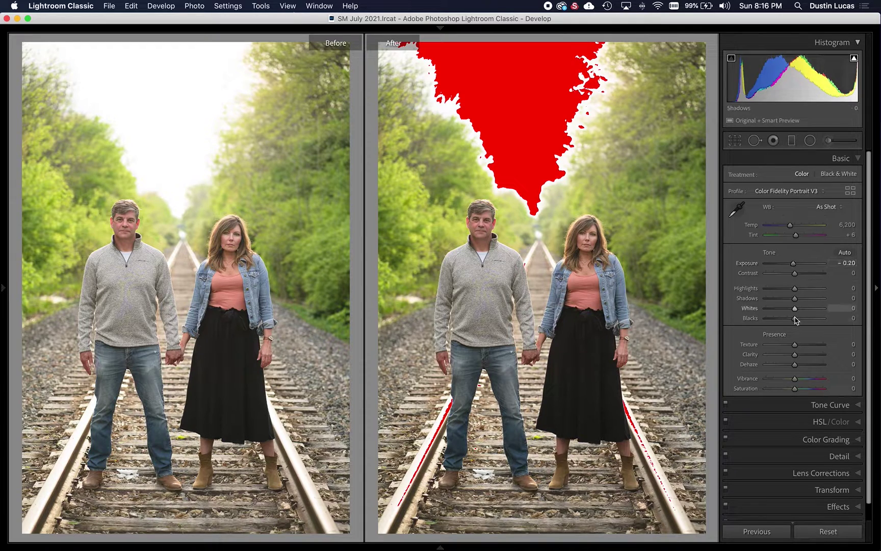
pyautogui.moveTo(752, 320); pyautogui.dragTo(737, 321)
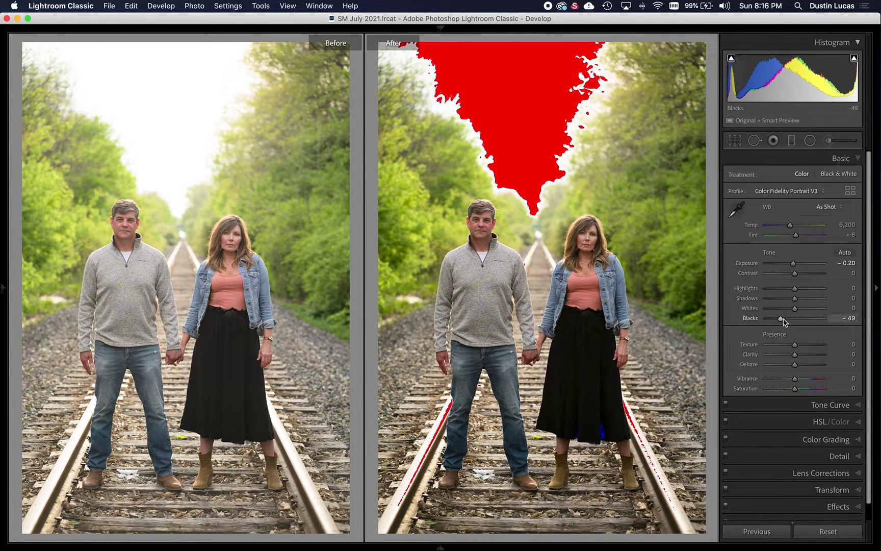
pyautogui.moveTo(784, 322); pyautogui.dragTo(785, 322)
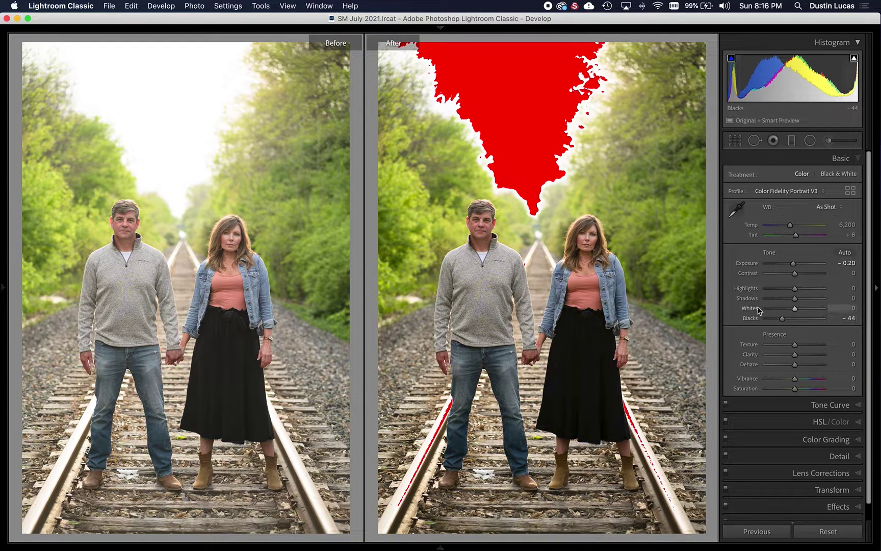
# Try Whites at -100 and reset it, and set the railroad photo's Highlights to -78, Shadows to +25 and Whites to +14.
pyautogui.moveTo(754, 309); pyautogui.dragTo(752, 309)
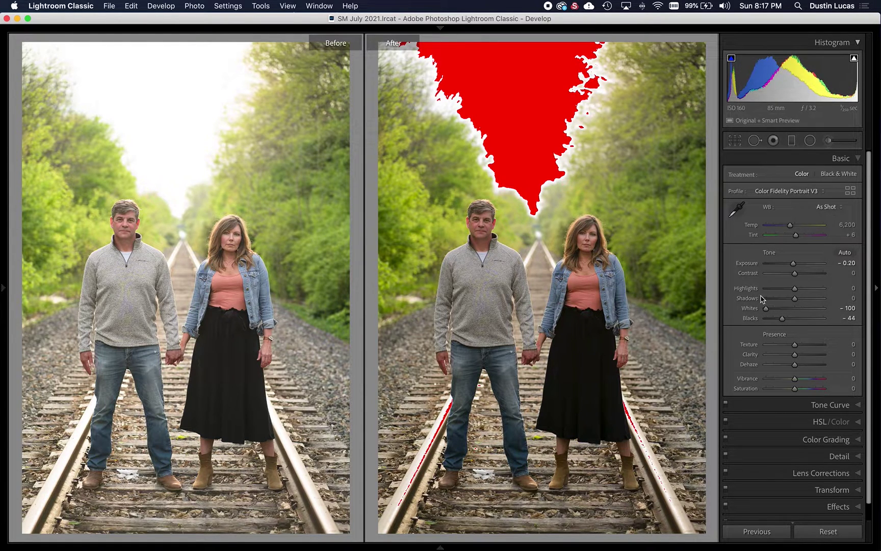
pyautogui.doubleClick(749, 309)
pyautogui.moveTo(755, 289); pyautogui.dragTo(751, 292)
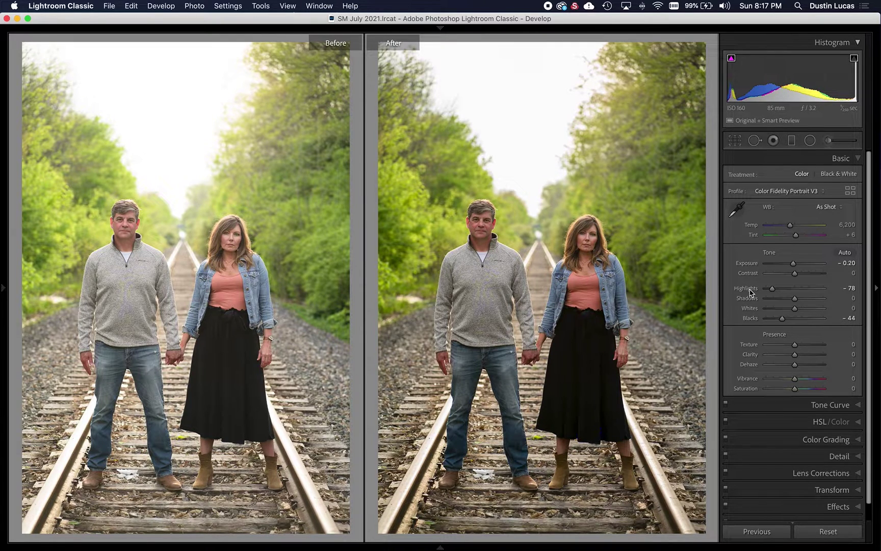
pyautogui.moveTo(750, 299); pyautogui.dragTo(751, 310)
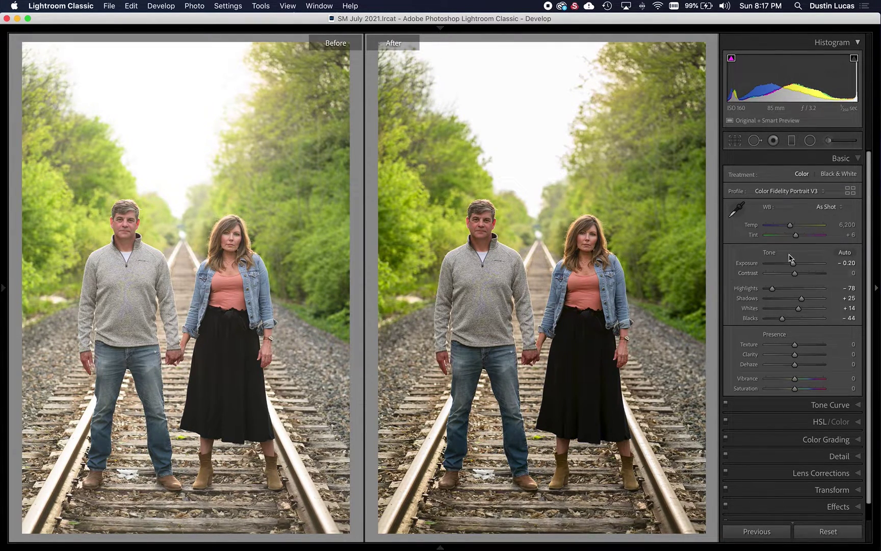
# Try Auto tone on the railroad photo, undo it and the Whites change, and automatically set only Whites to +14.
pyautogui.click(844, 253)
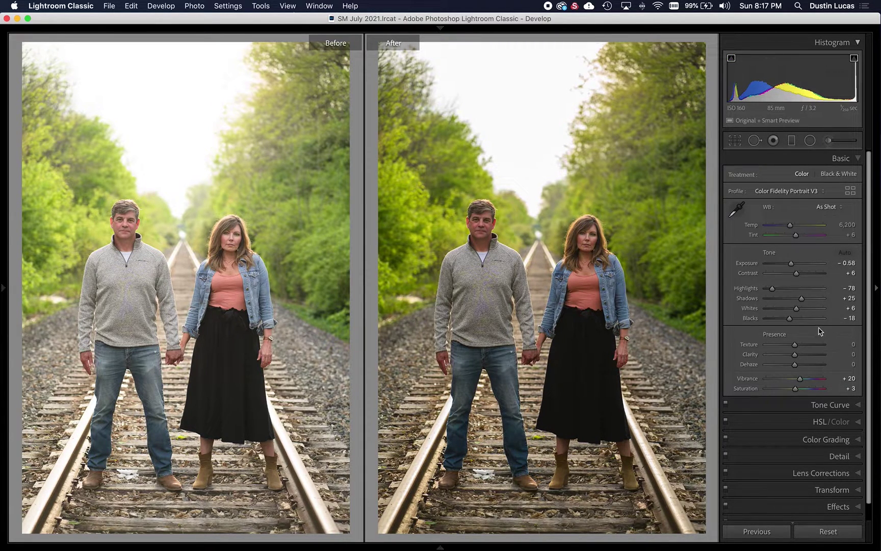
pyautogui.press('super+z')
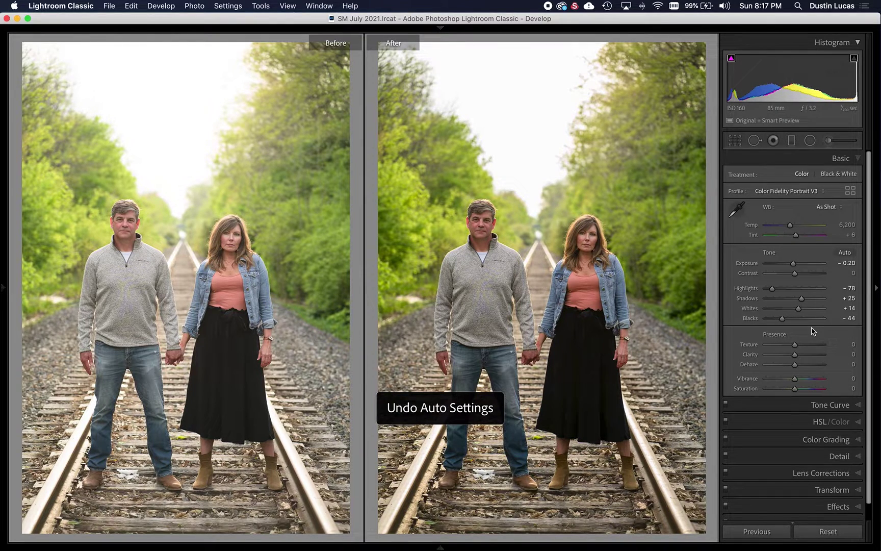
pyautogui.press('super+z')
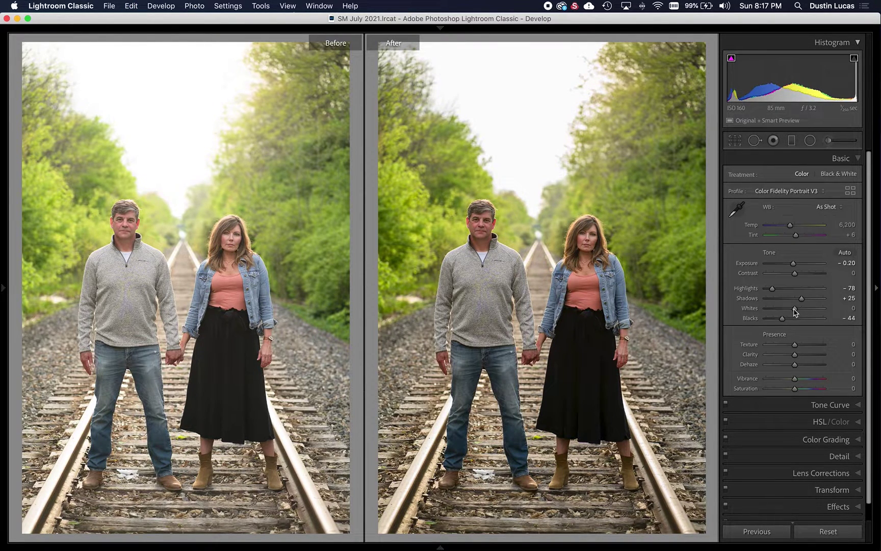
pyautogui.keyDown('shift'); pyautogui.doubleClick(751, 312); pyautogui.keyUp('shift')
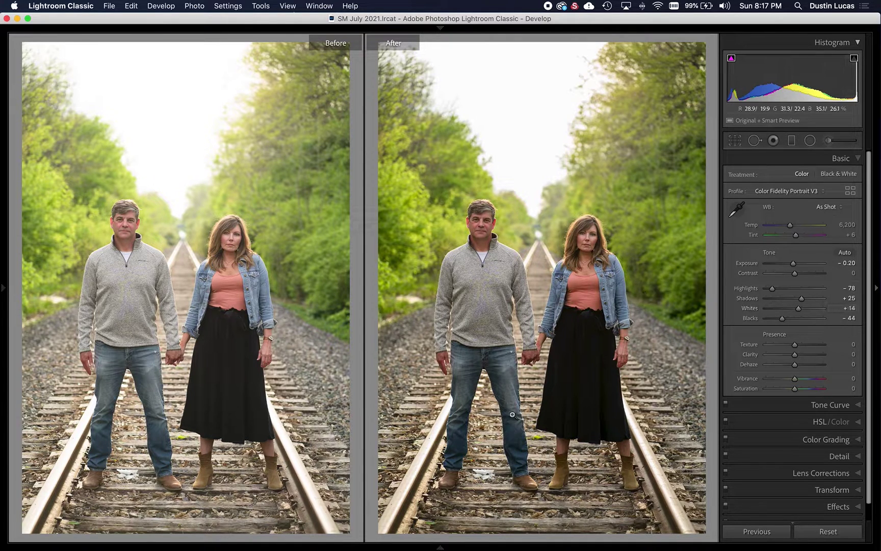
# Set the railroad photo's Shadows to +47 and fine-tune its Highlights in small increments, including -71.
pyautogui.moveTo(770, 289); pyautogui.dragTo(808, 298)
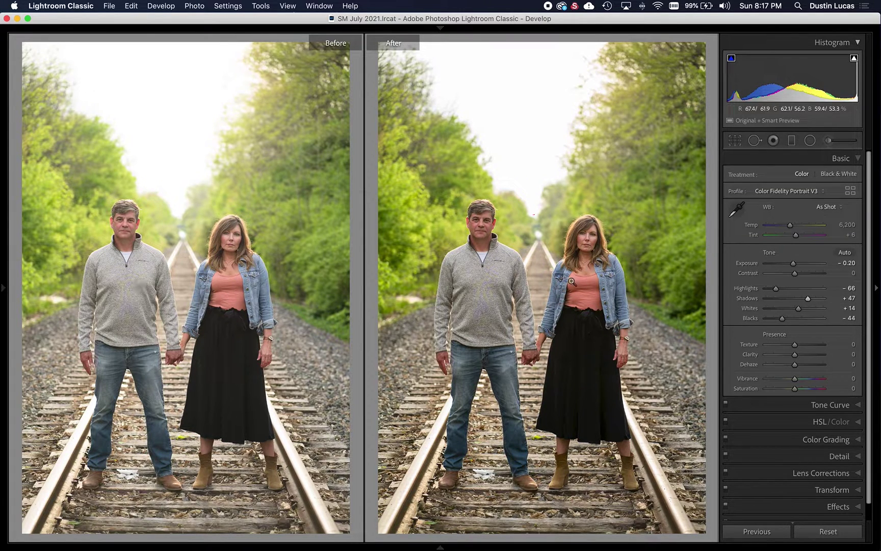
pyautogui.press('Down')
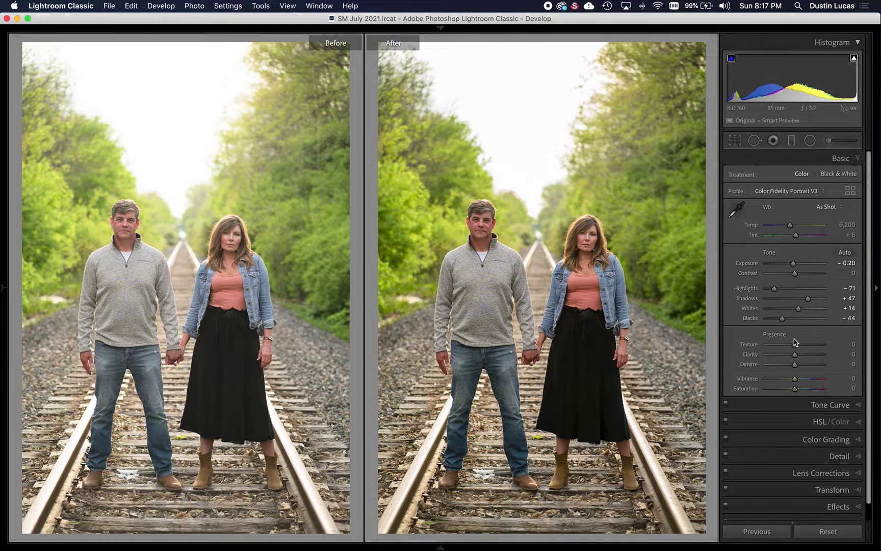
pyautogui.press('Up')
pyautogui.press('Up')
pyautogui.press('Up')
pyautogui.press('Up')
pyautogui.press('super+z')
pyautogui.press('Down')
pyautogui.press('Down')
pyautogui.press('Down')
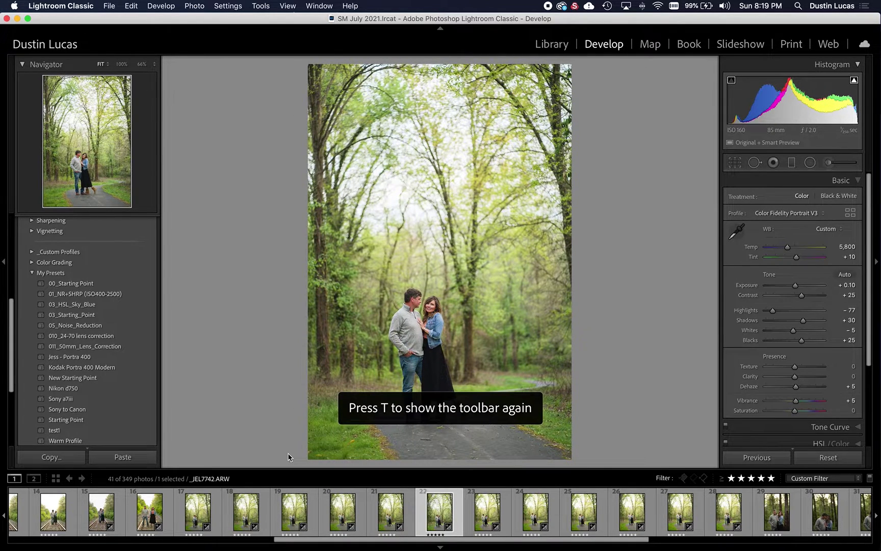
# Compare the edited woodland path photo before and after, and set it as the reference photo in Reference View.
pyautogui.press('t')
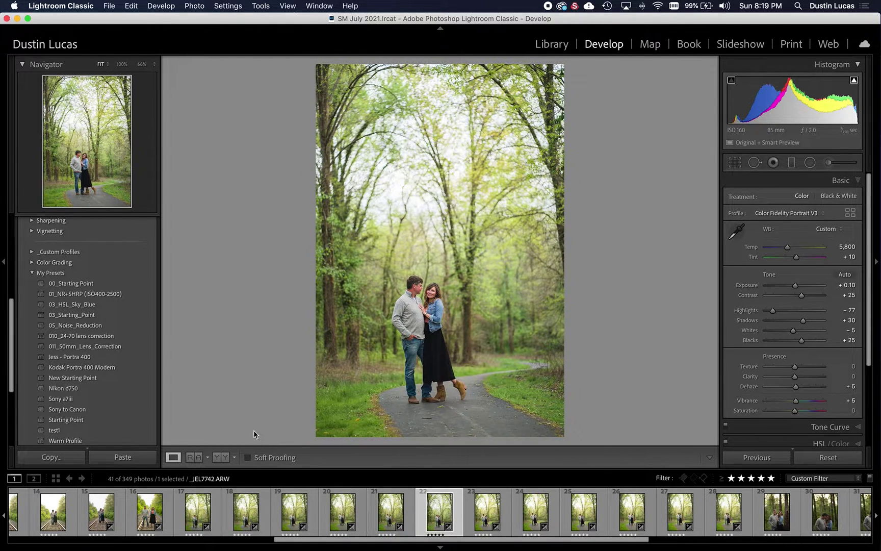
pyautogui.press('y')
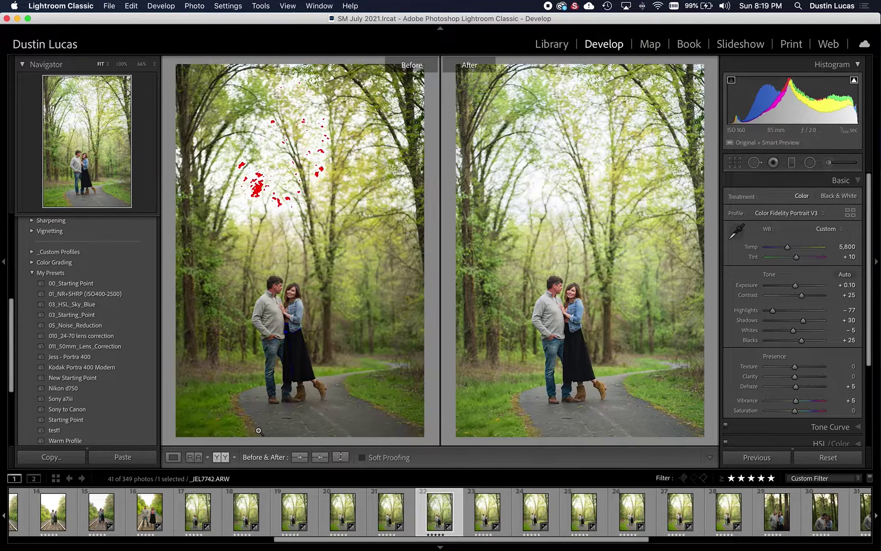
pyautogui.press('y')
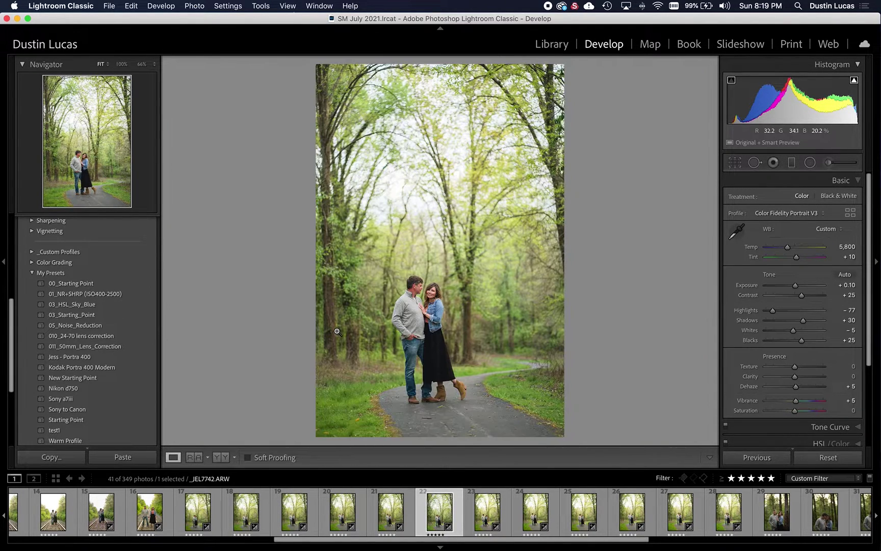
pyautogui.click(194, 458)
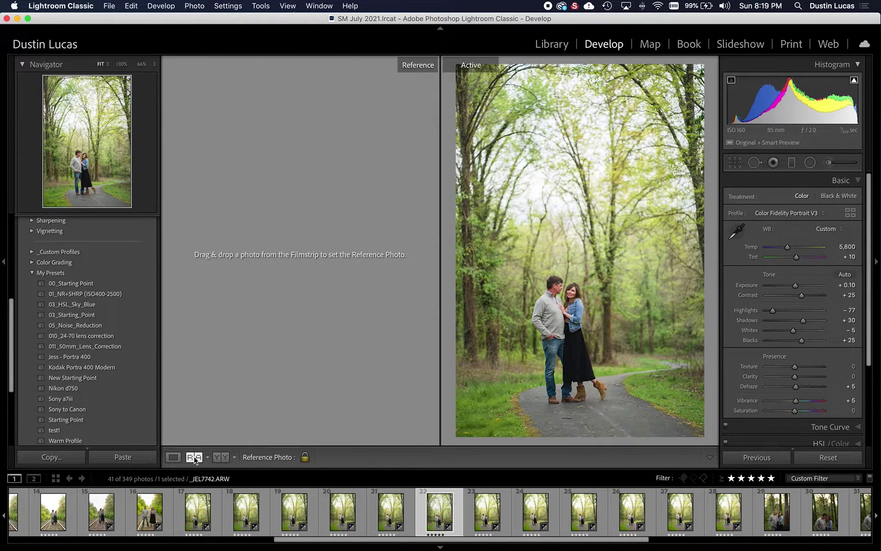
pyautogui.moveTo(437, 519); pyautogui.dragTo(303, 334)
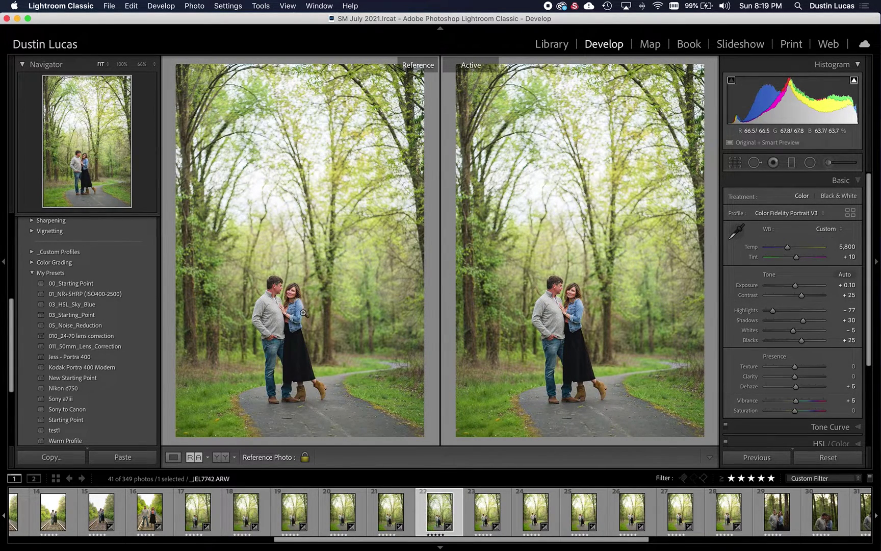
# Move back and forth among the neighbouring path photos to compare their look with the reference photo.
pyautogui.press('Right')
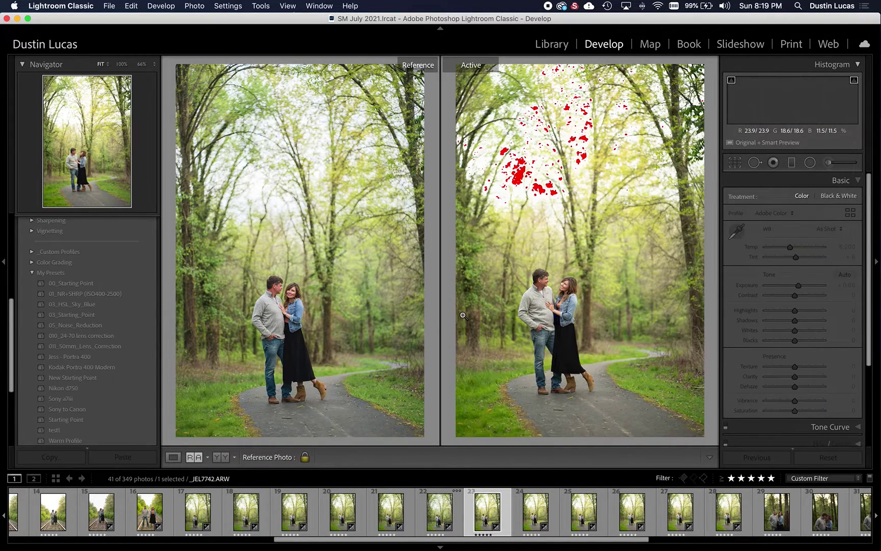
pyautogui.press('Right')
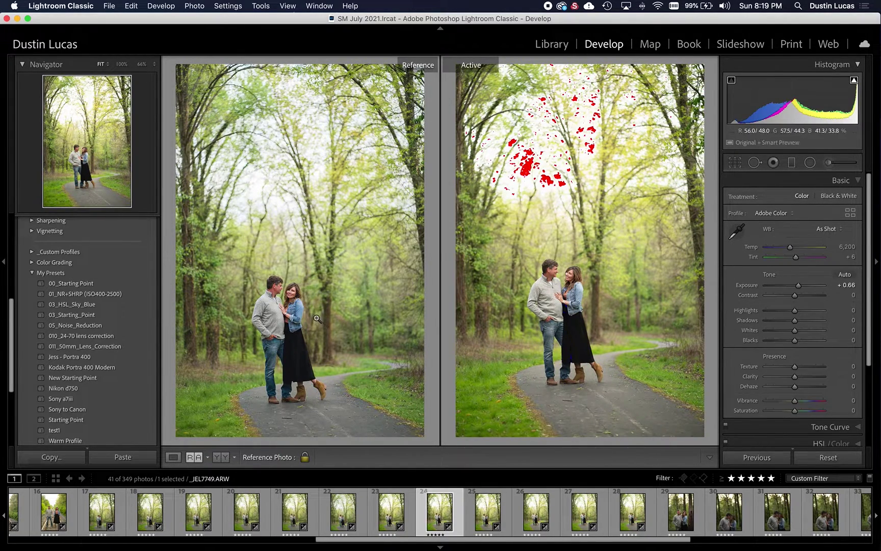
pyautogui.press('Left')
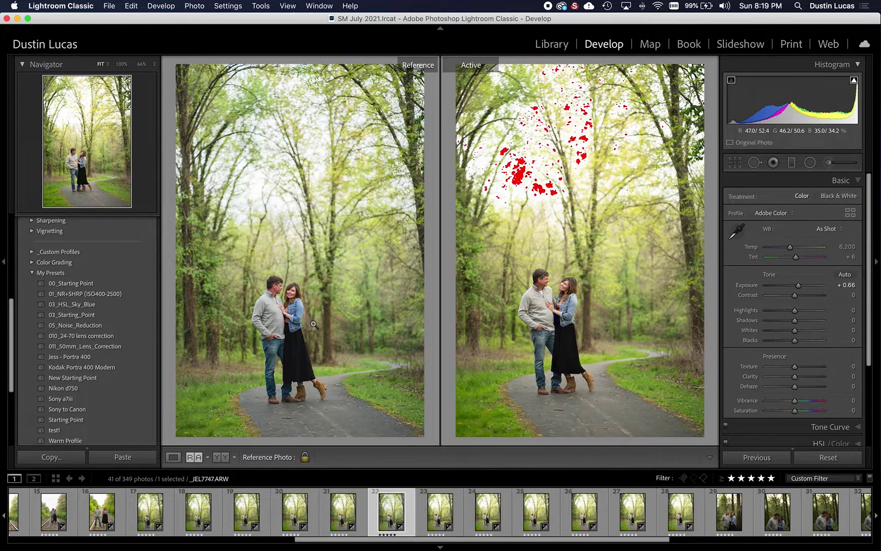
pyautogui.press('Left')
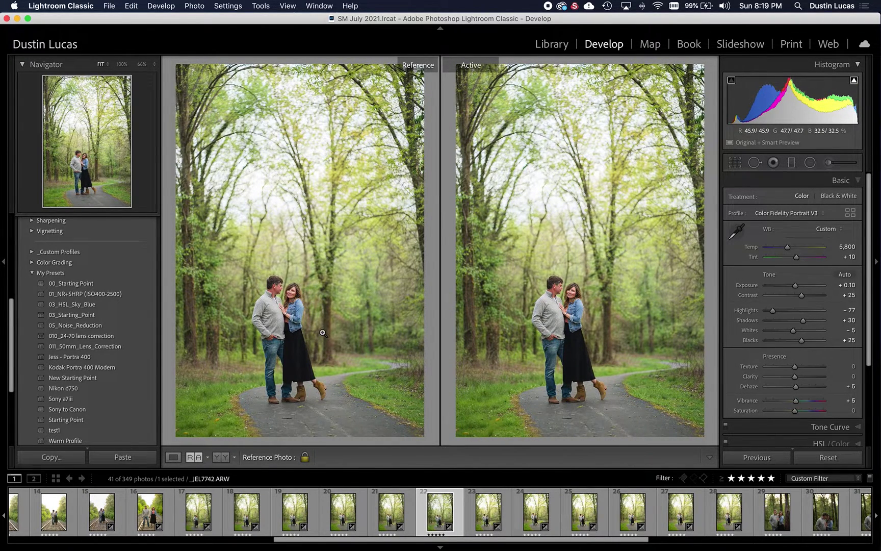
pyautogui.press('Right')
pyautogui.press('Right')
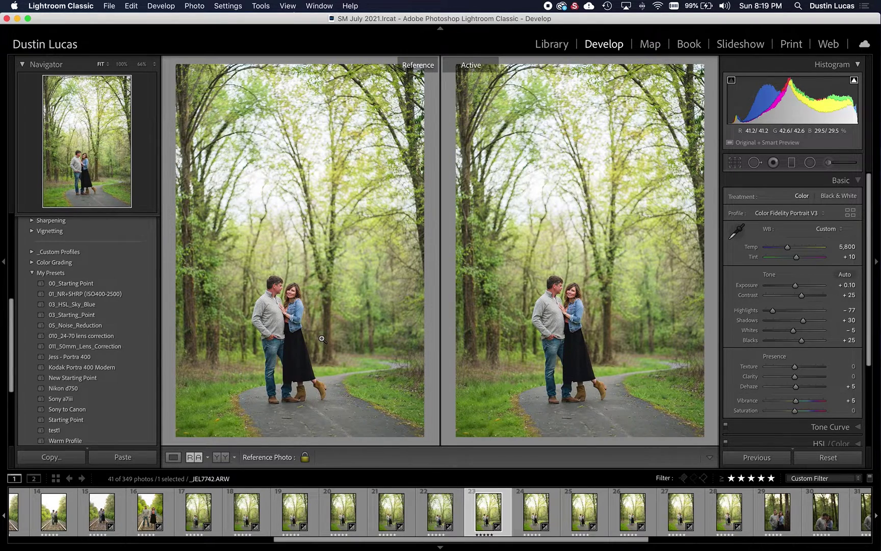
pyautogui.press('Left')
pyautogui.press('Left')
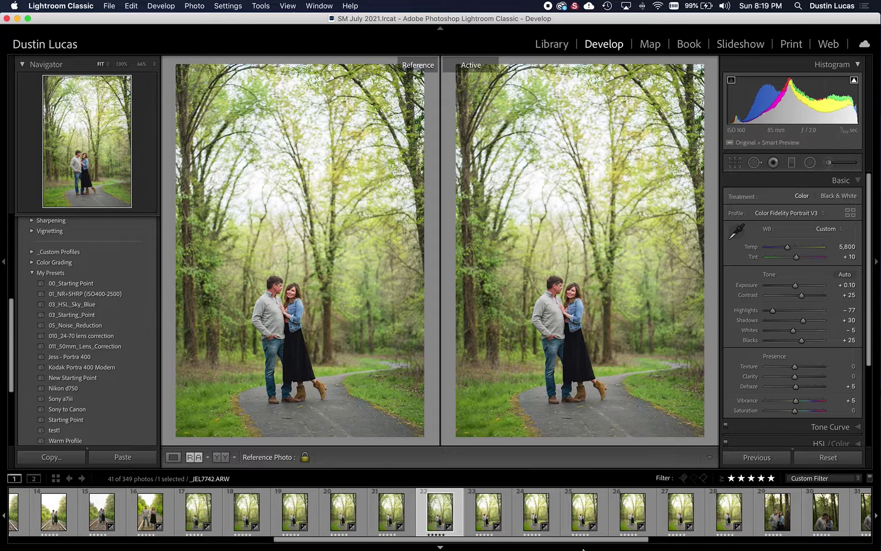
# Synchronize the edited path photo's default-checked develop settings to the six path photos that follow it.
pyautogui.keyDown('shift'); pyautogui.click(730, 518); pyautogui.keyUp('shift')
pyautogui.press('super+shift+s')
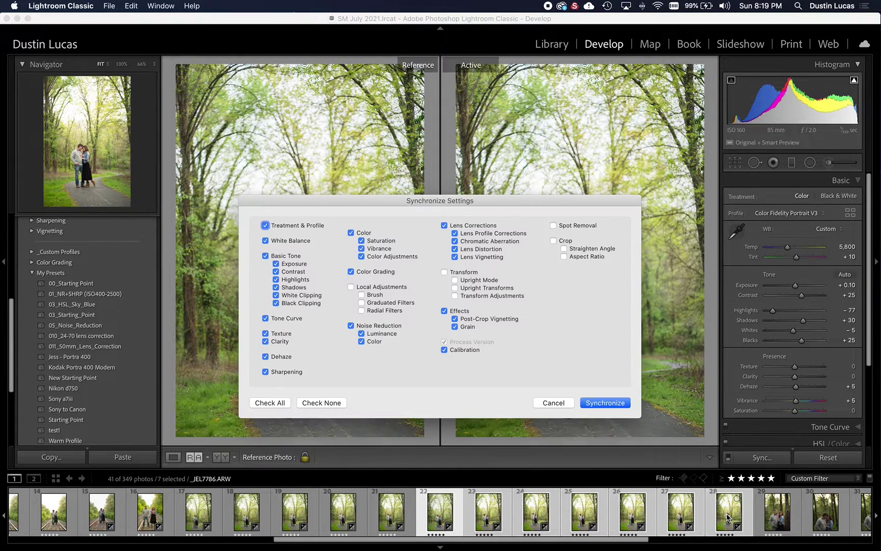
pyautogui.press('Return')
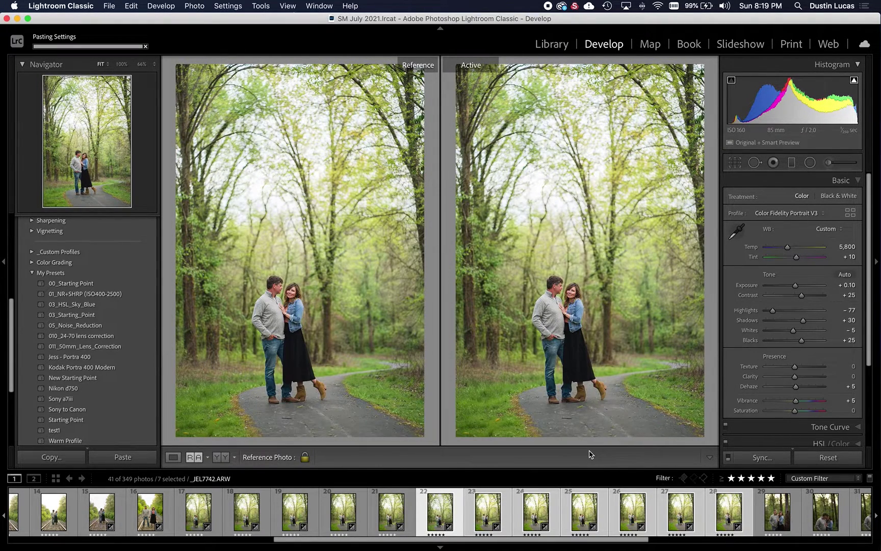
# Examine the couple in the next synced photo and in the reference photo side by side at 100%.
pyautogui.press('Right')
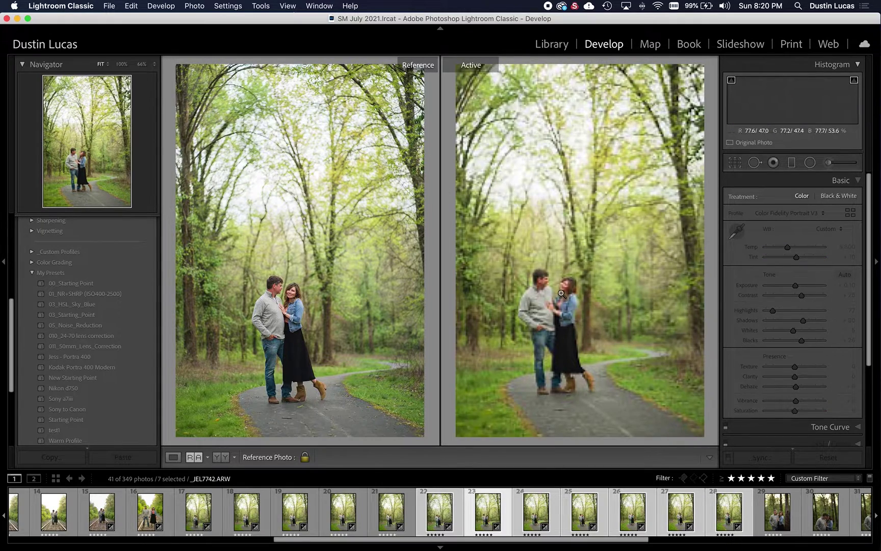
pyautogui.click(562, 294)
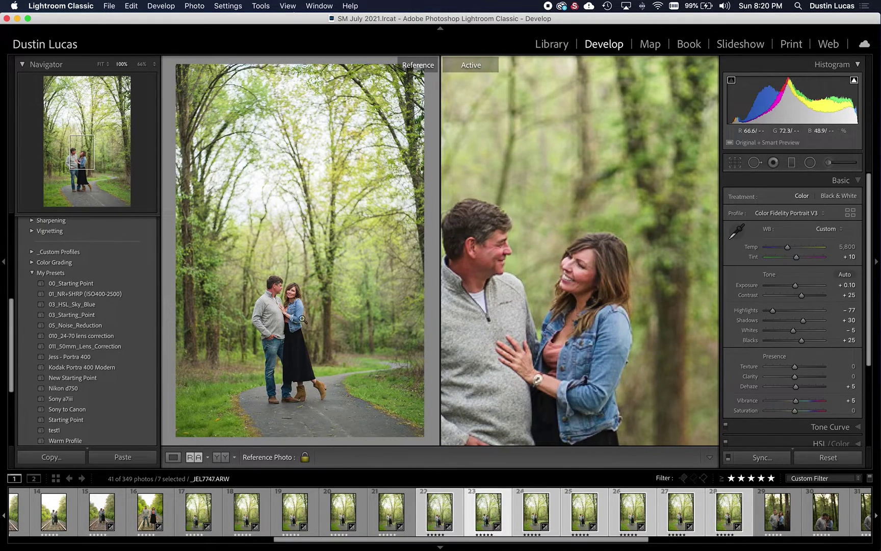
pyautogui.click(306, 321)
pyautogui.moveTo(318, 318); pyautogui.dragTo(307, 308)
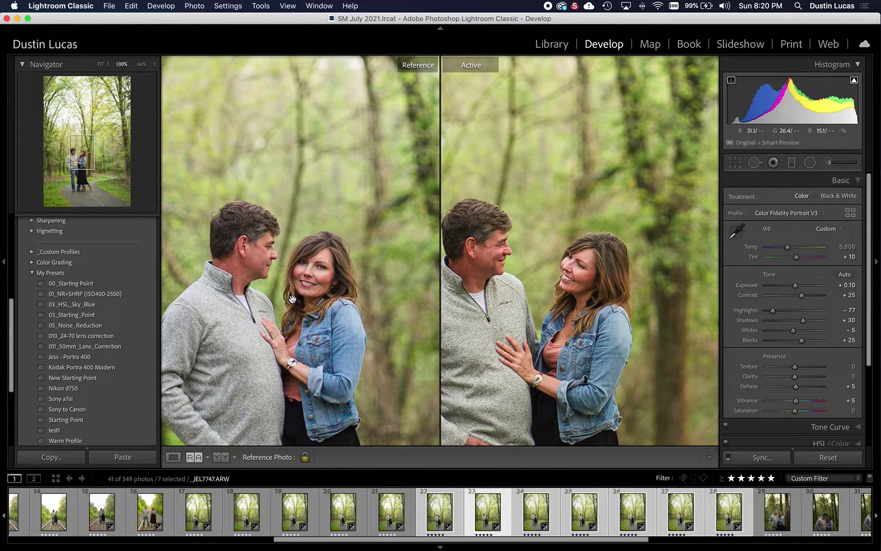
# Keep only the adjustment controls beside the comparison, line up the couple, and set the active photo's Temp to 5,500.
pyautogui.hotkey('shift', 'Tab')
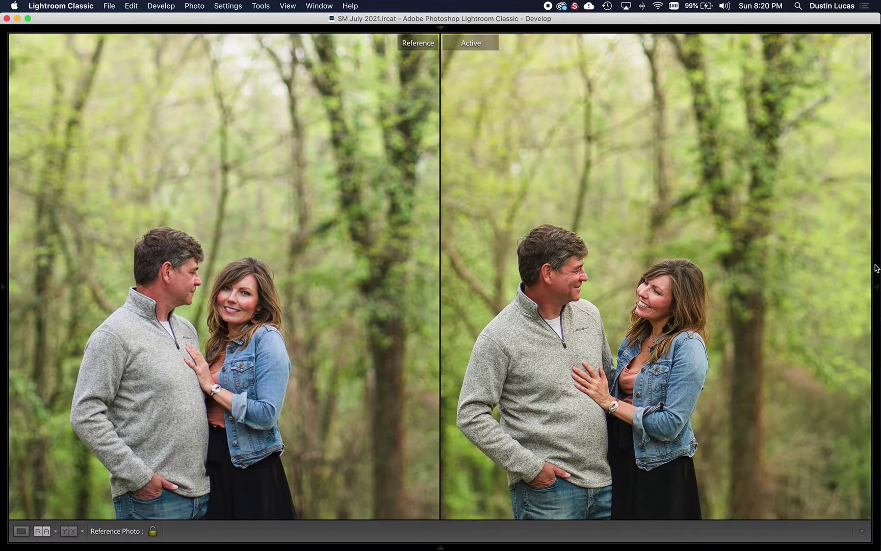
pyautogui.click(877, 288)
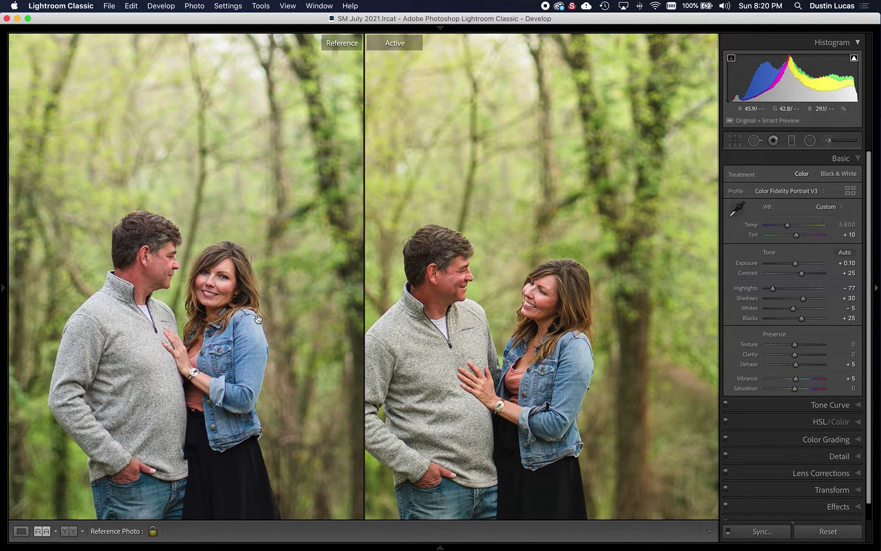
pyautogui.moveTo(549, 329); pyautogui.dragTo(508, 309)
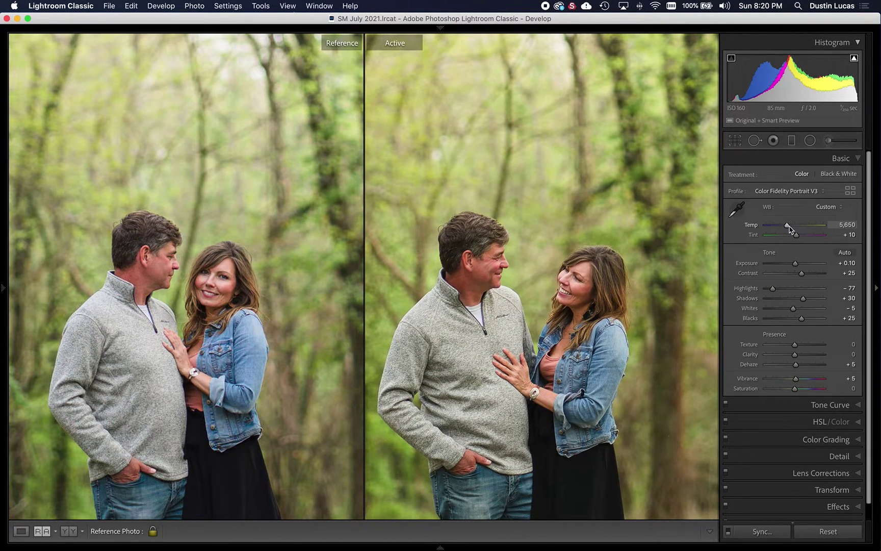
pyautogui.moveTo(789, 226); pyautogui.dragTo(789, 226)
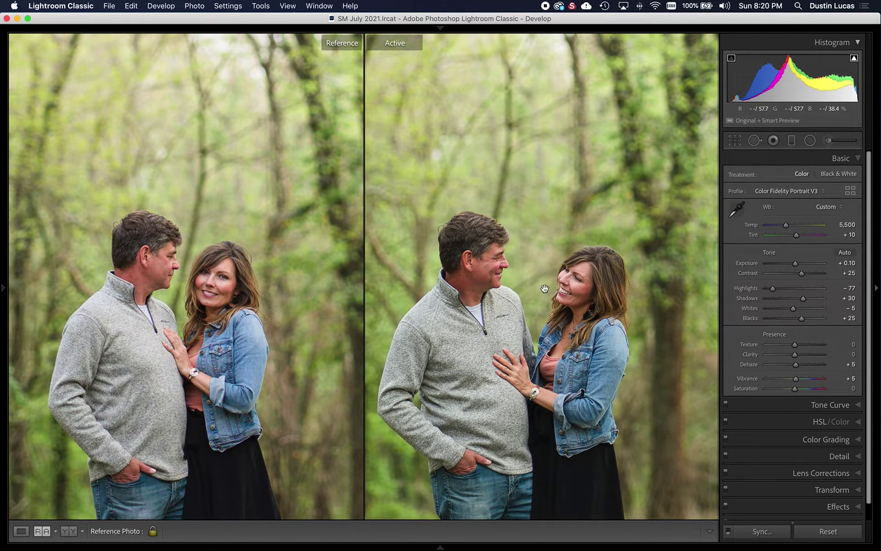
# Check the following synced photos at 100%, lining up the couple in each with the reference photo.
pyautogui.click(490, 305)
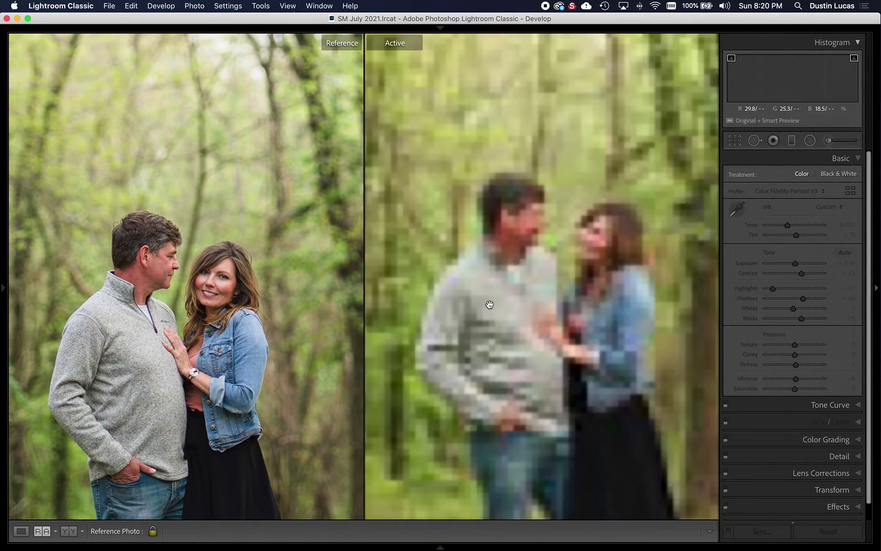
pyautogui.click(561, 278)
pyautogui.click(553, 298)
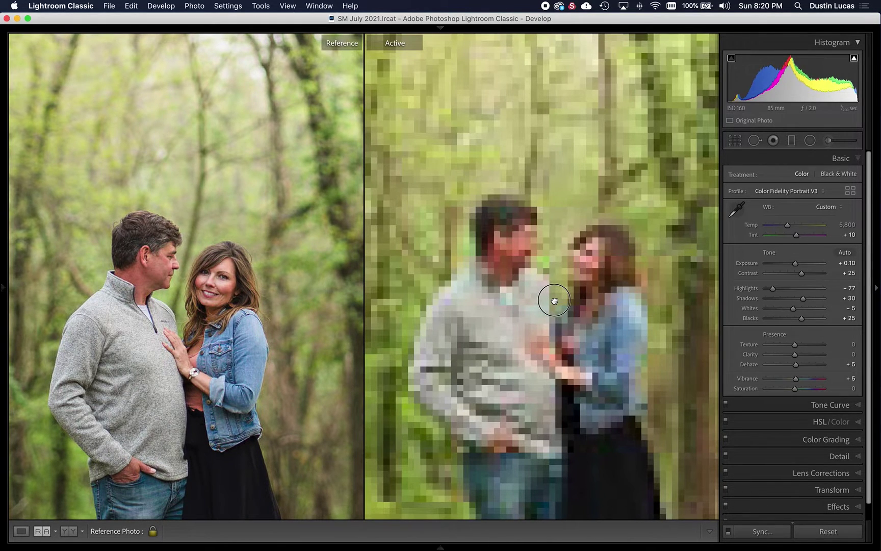
pyautogui.click(558, 301)
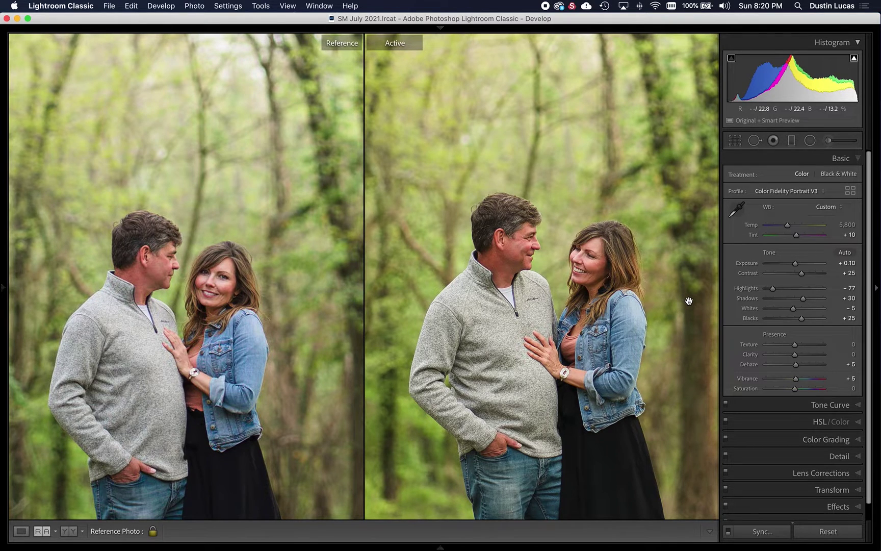
pyautogui.press('Right')
pyautogui.press('Right')
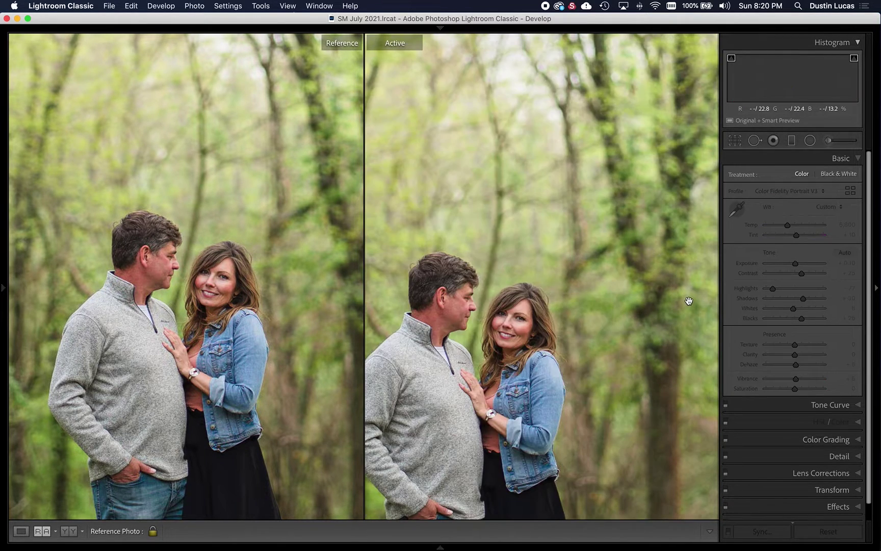
pyautogui.click(549, 306)
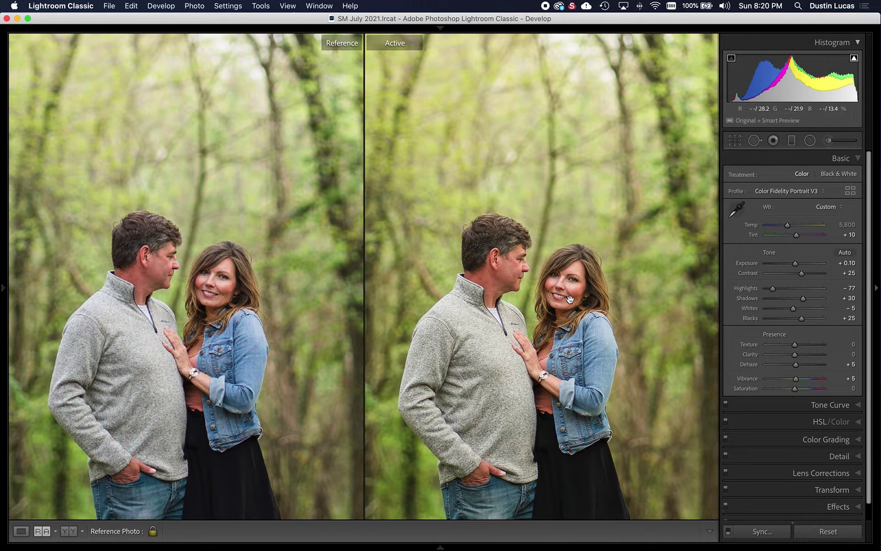
# Check the next synced path photos against the reference photo at 100% and look over the batch in the Library grid.
pyautogui.press('Right')
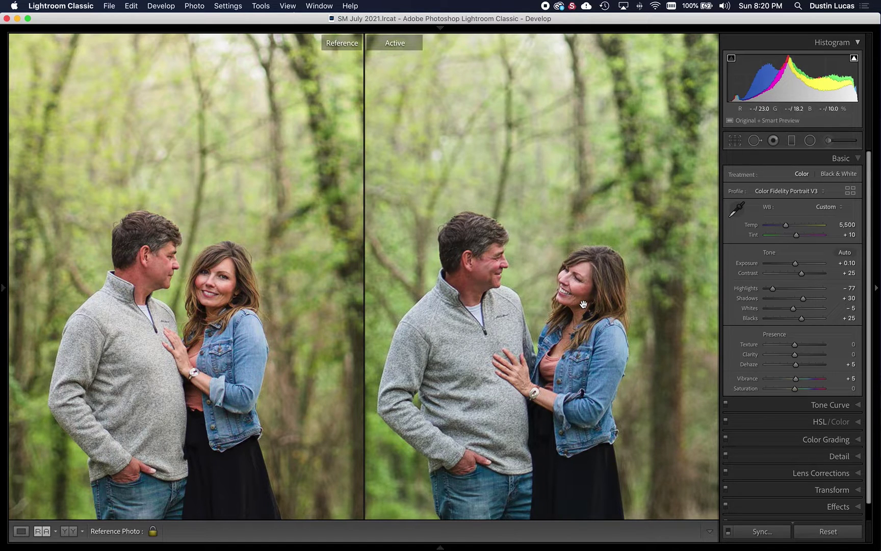
pyautogui.press('Right')
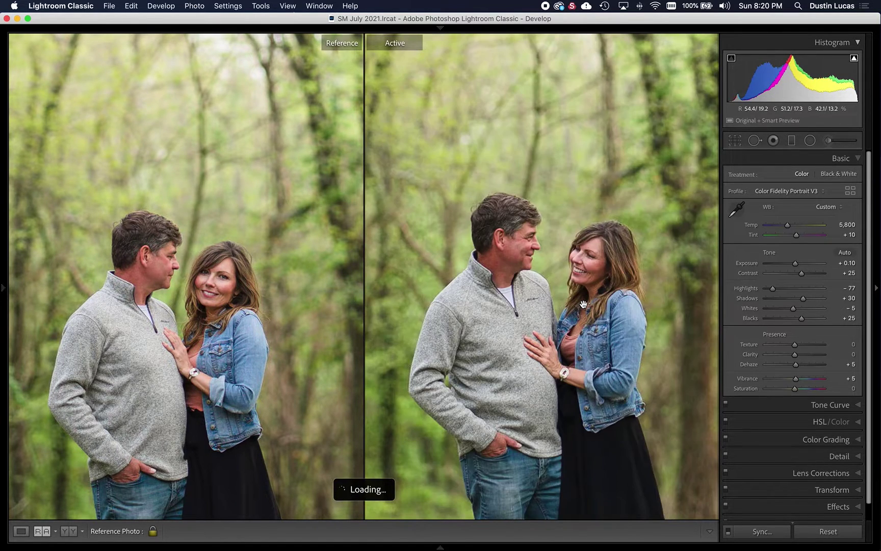
pyautogui.press('Right')
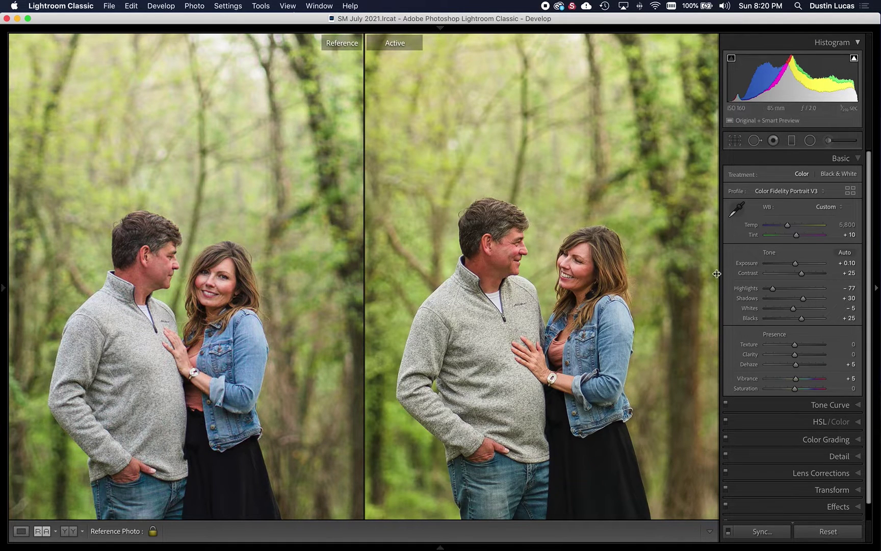
pyautogui.press('g')
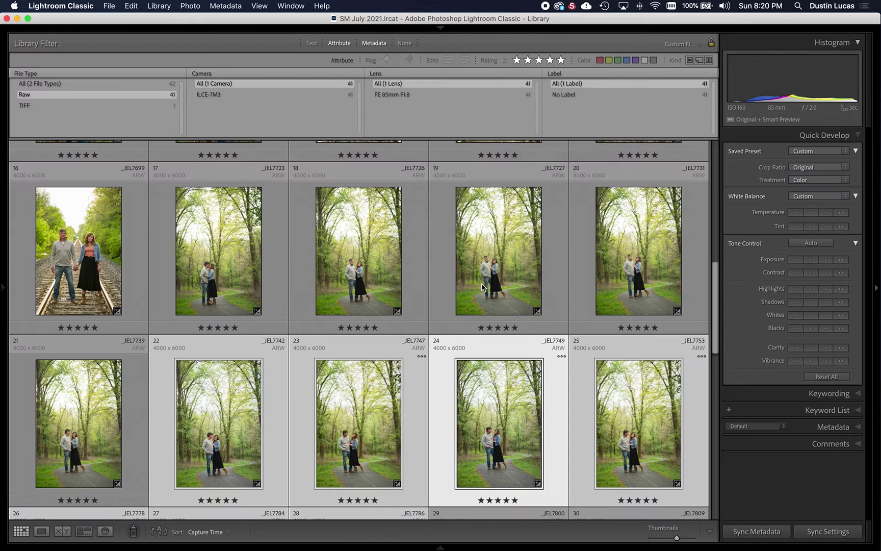
pyautogui.scroll(-5, 479, 341)
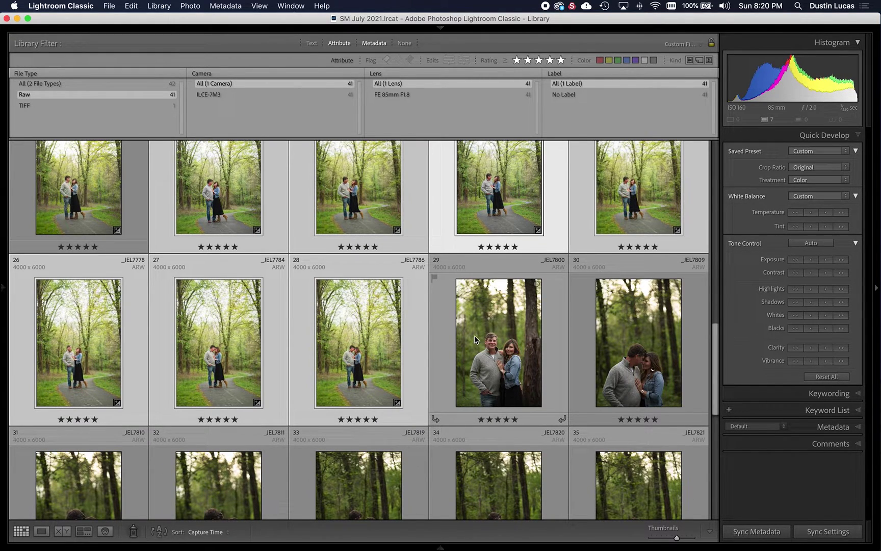
pyautogui.press('d')
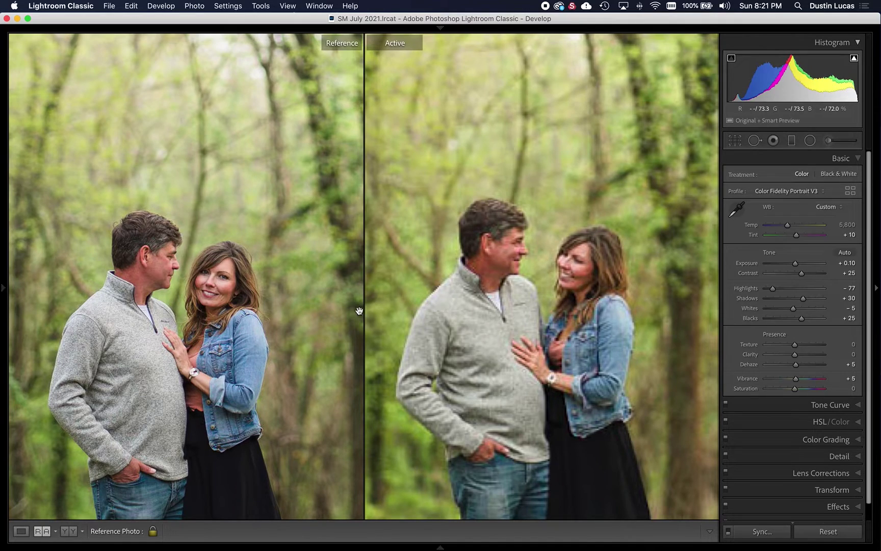
# Cycle through the selected path photos beside the reference photo and compare their color and brightness.
pyautogui.press('Right')
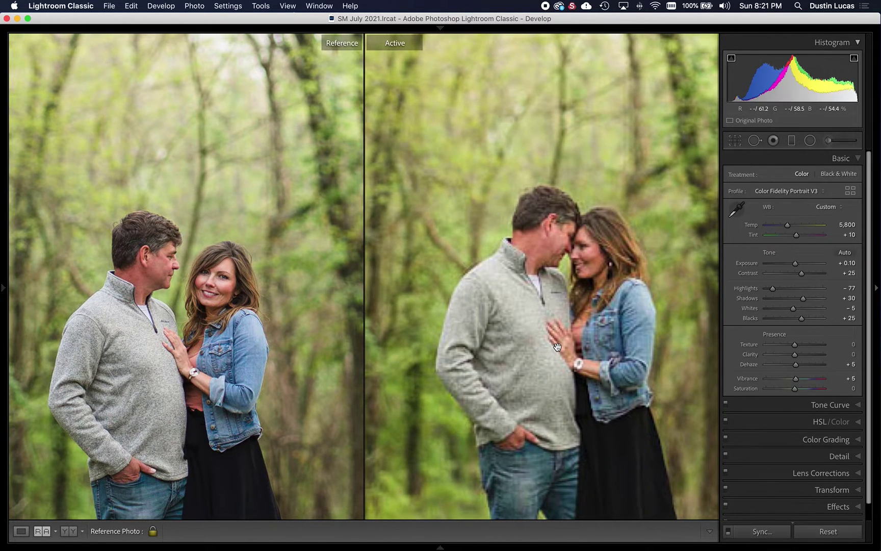
pyautogui.press('Right')
pyautogui.press('Right')
pyautogui.press('Right')
pyautogui.press('Right')
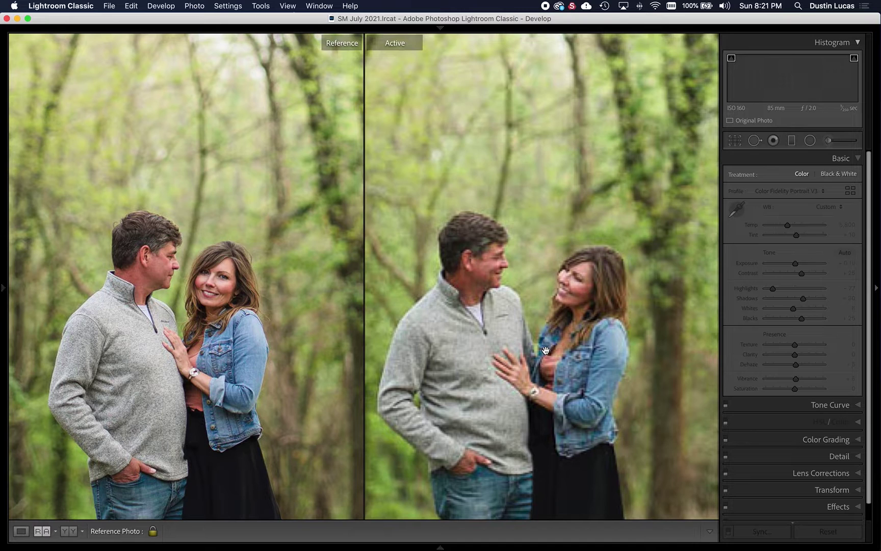
pyautogui.press('Right')
pyautogui.press('Right')
pyautogui.press('Right')
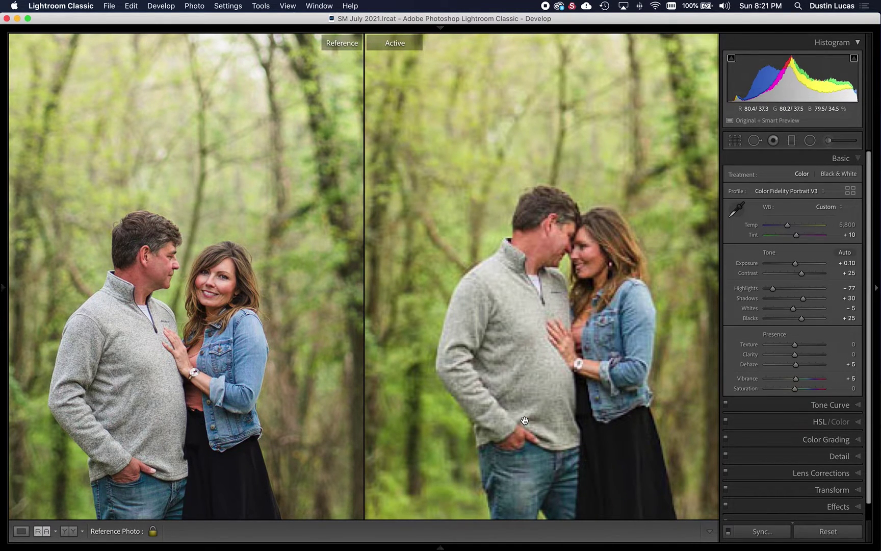
# Hide the toolbar, bring back all panels, and open tree photo _JEL7800 as the active photo, fitted in its view.
pyautogui.press('t')
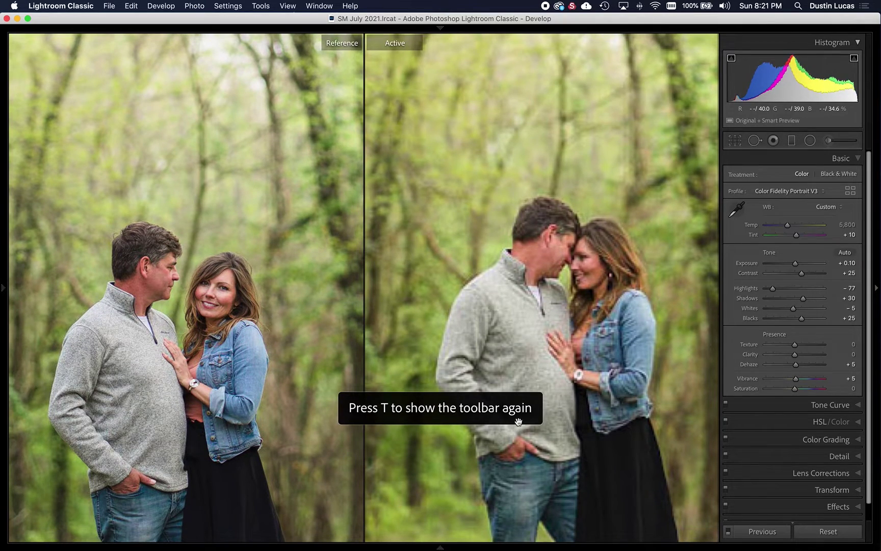
pyautogui.press('Tab')
pyautogui.hotkey('shift', 'Tab')
pyautogui.hotkey('shift', 'Tab')
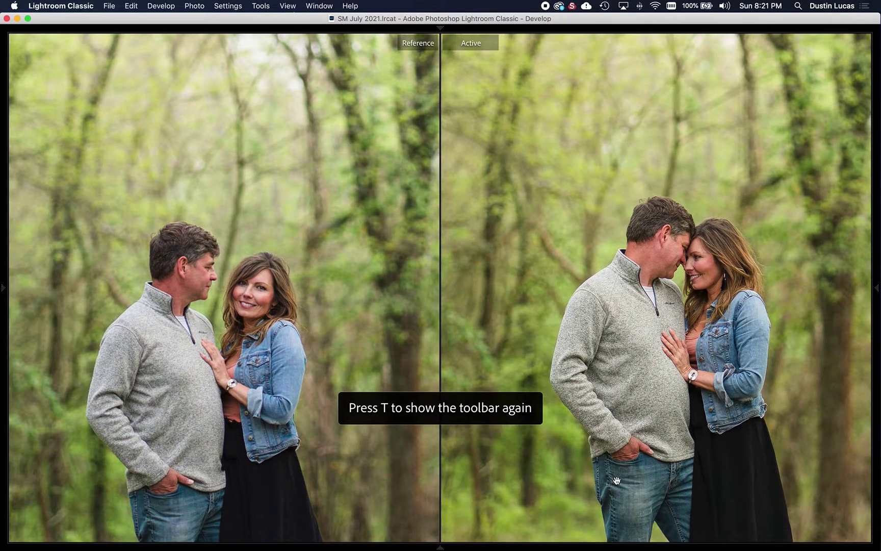
pyautogui.hotkey('shift', 'Tab')
pyautogui.click(528, 518)
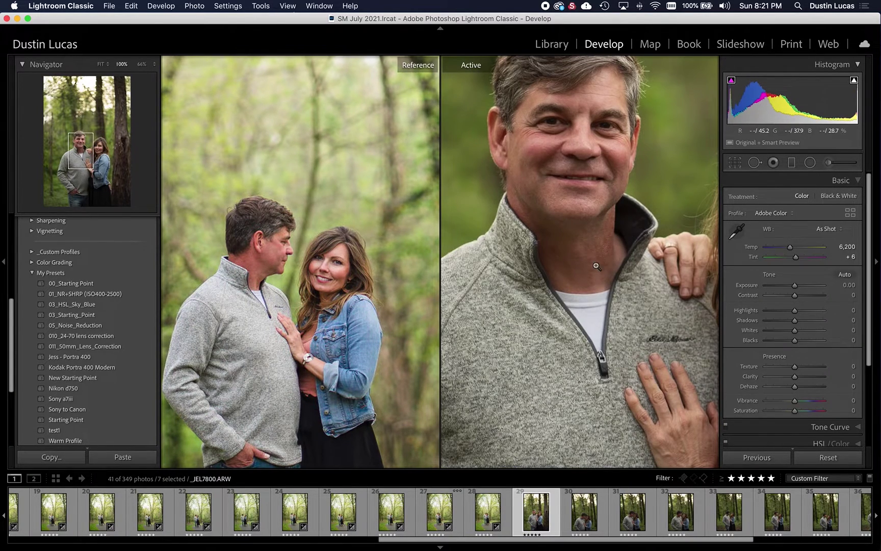
pyautogui.press('z')
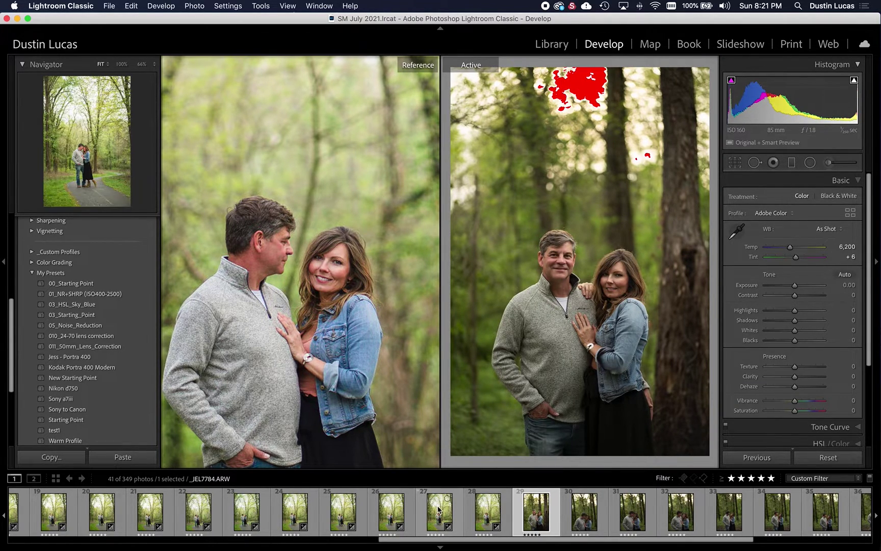
# Synchronize the develop settings of path photo _JEL7731 to tree photo _JEL7800.
pyautogui.hscroll(-8, 439, 509)
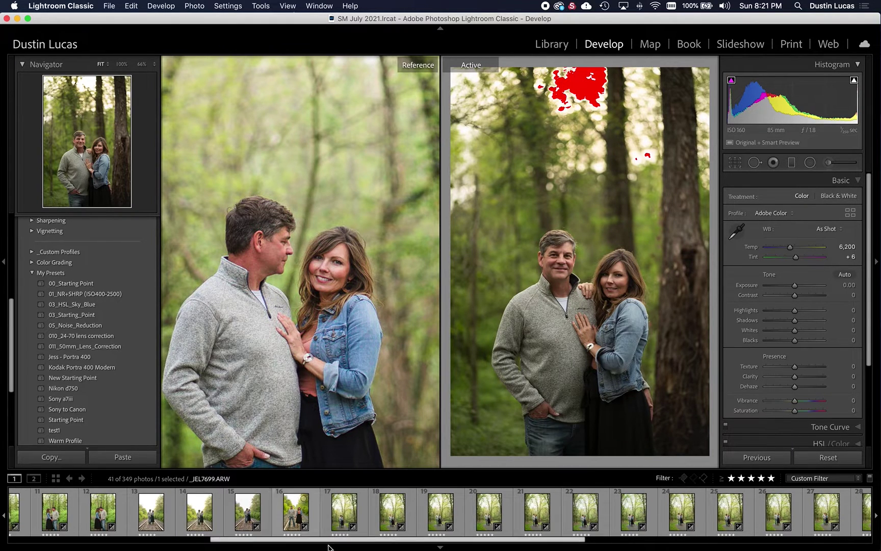
pyautogui.hscroll(6, 361, 523)
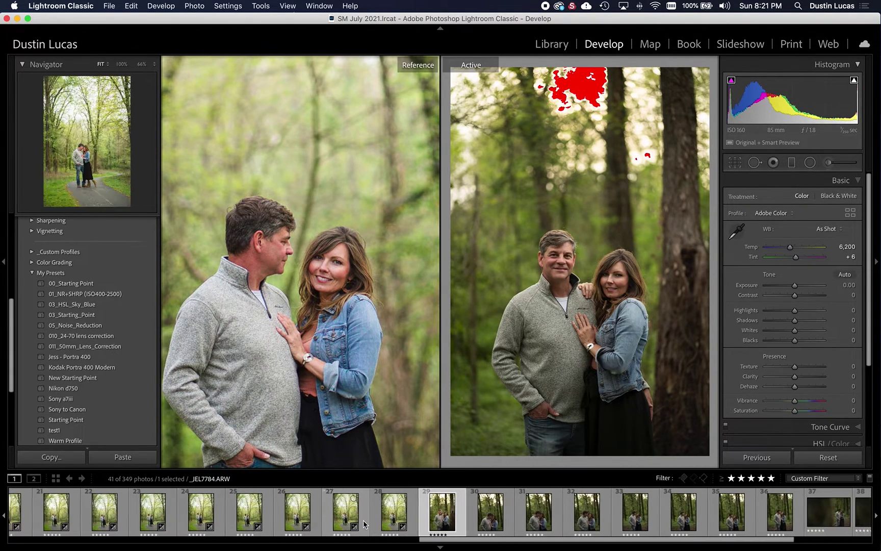
pyautogui.keyDown('super'); pyautogui.click(238, 518); pyautogui.keyUp('super')
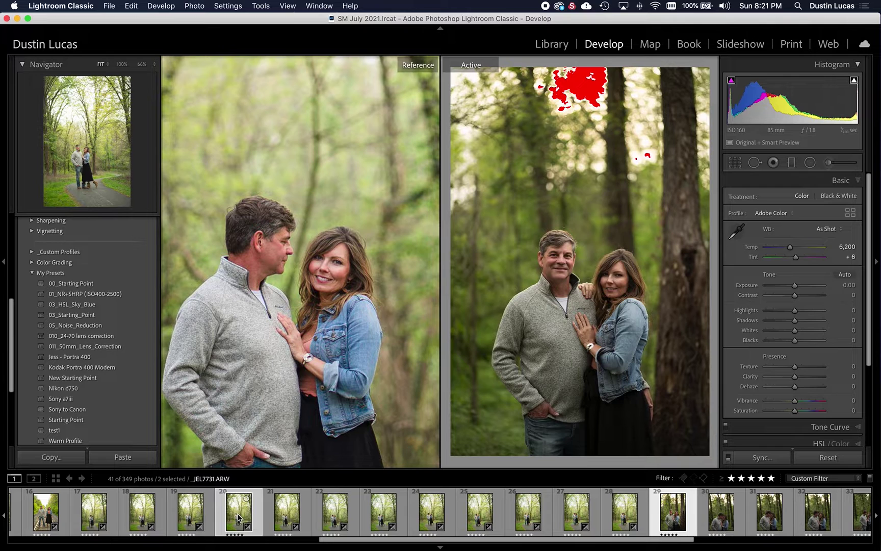
pyautogui.press('super+shift+s')
pyautogui.press('Return')
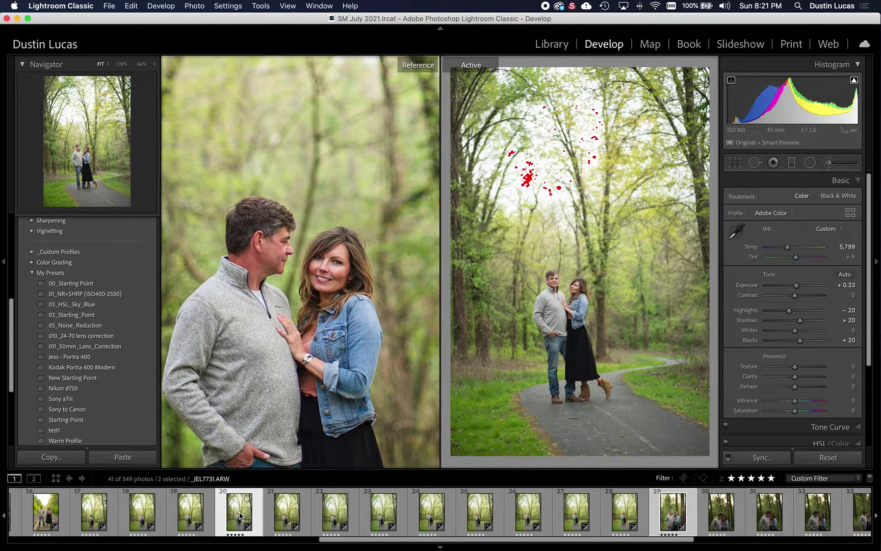
# Make the tree photo active, set Exposure to +0.43, Temp to 6,099 and Shadows to +35, and turn off the clipping overlay.
pyautogui.press('super+Right')
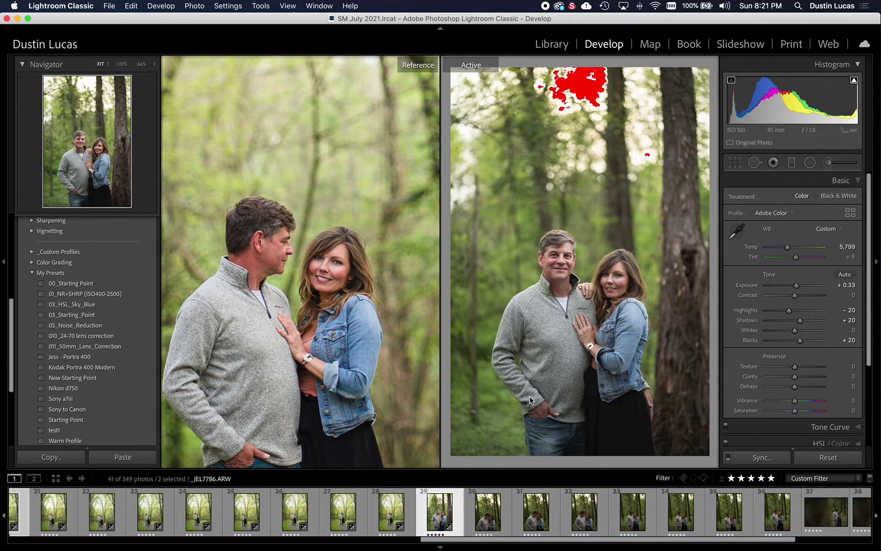
pyautogui.moveTo(796, 286); pyautogui.dragTo(800, 286)
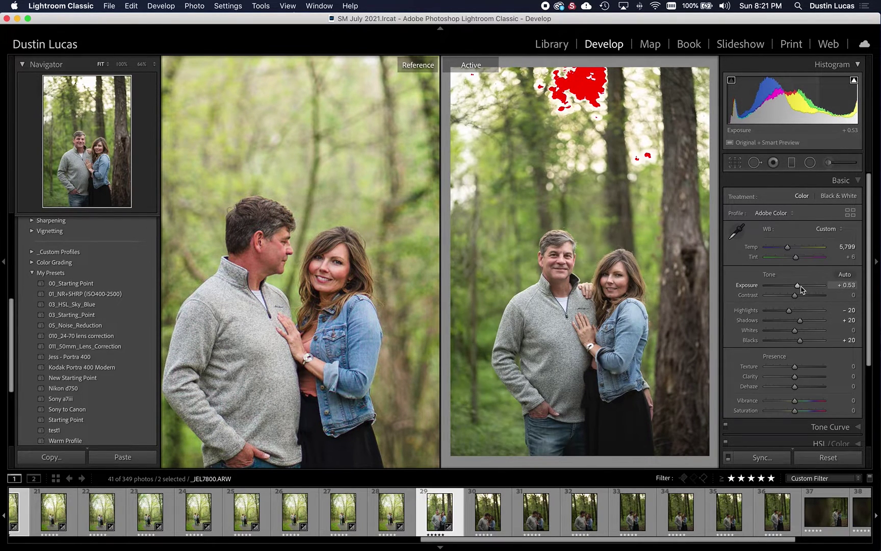
pyautogui.scroll(1, 807, 254)
pyautogui.scroll(2, 808, 253)
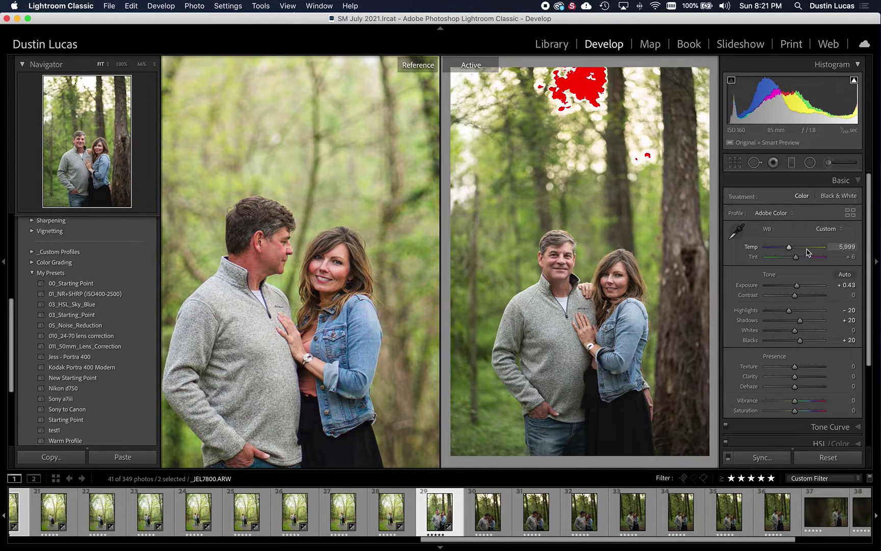
pyautogui.press('j')
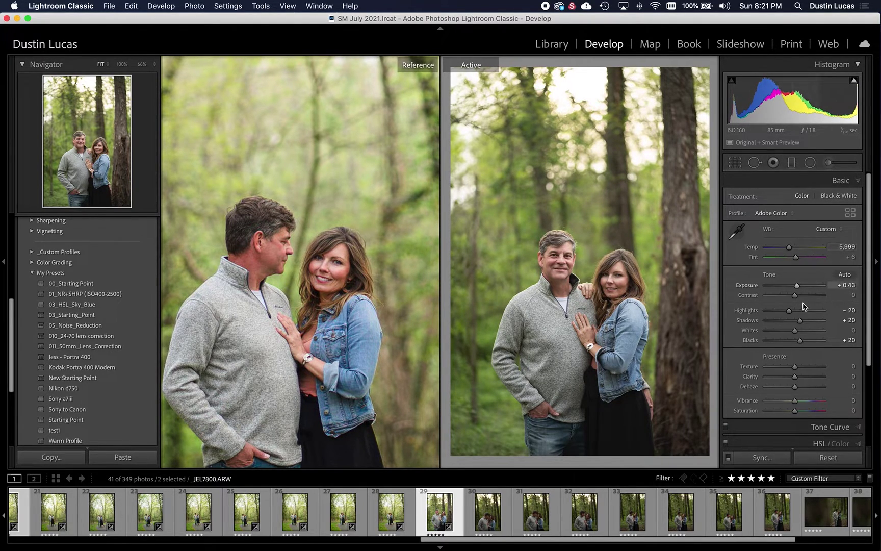
pyautogui.scroll(3, 810, 322)
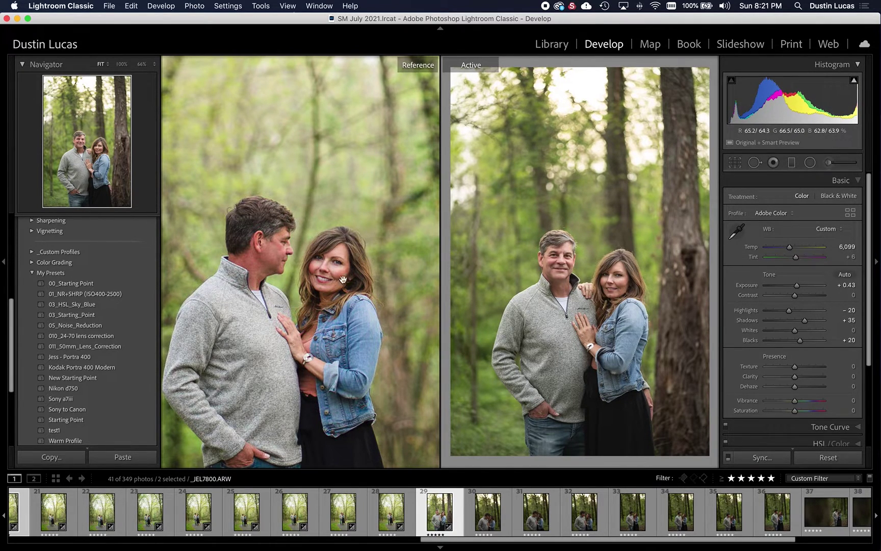
# Keep only the adjustment controls beside the comparison and set Blacks to 0, Exposure to +0.53, Shadows to +40 and Temp to 6,049.
pyautogui.hotkey('shift', 'Tab')
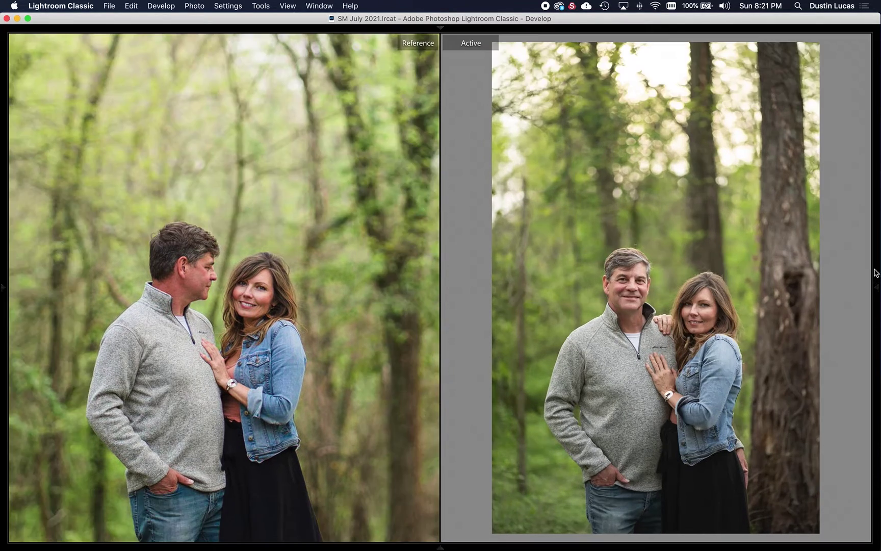
pyautogui.click(877, 290)
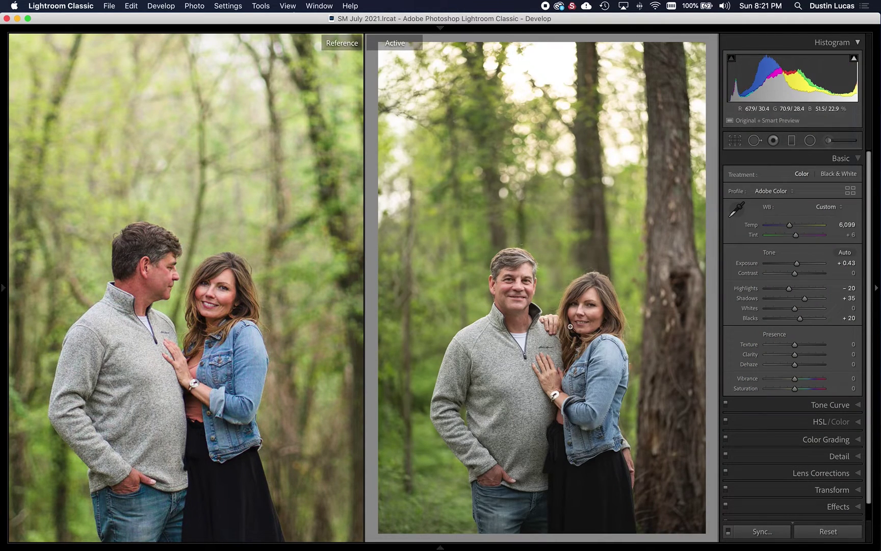
pyautogui.press('Down')
pyautogui.press('Down')
pyautogui.press('Down')
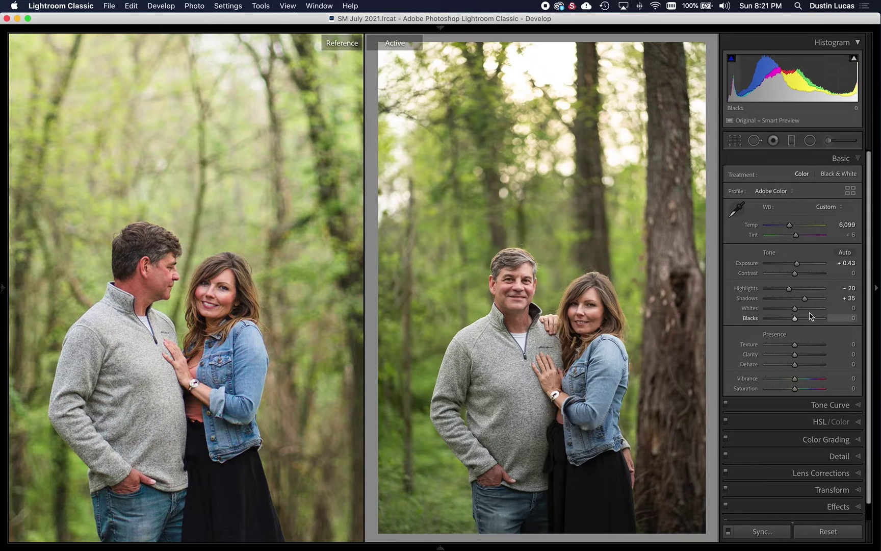
pyautogui.press('Up')
pyautogui.press('Up')
pyautogui.press('Down')
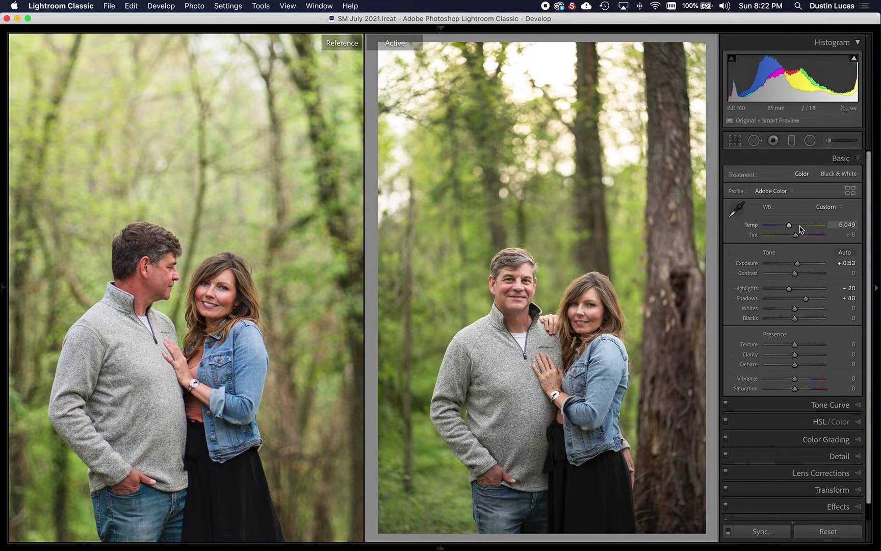
# Set the tree photo's Blacks to -20 and Exposure to +0.43, and compare it with the path photo.
pyautogui.press('Down')
pyautogui.press('Down')
pyautogui.press('Down')
pyautogui.press('Down')
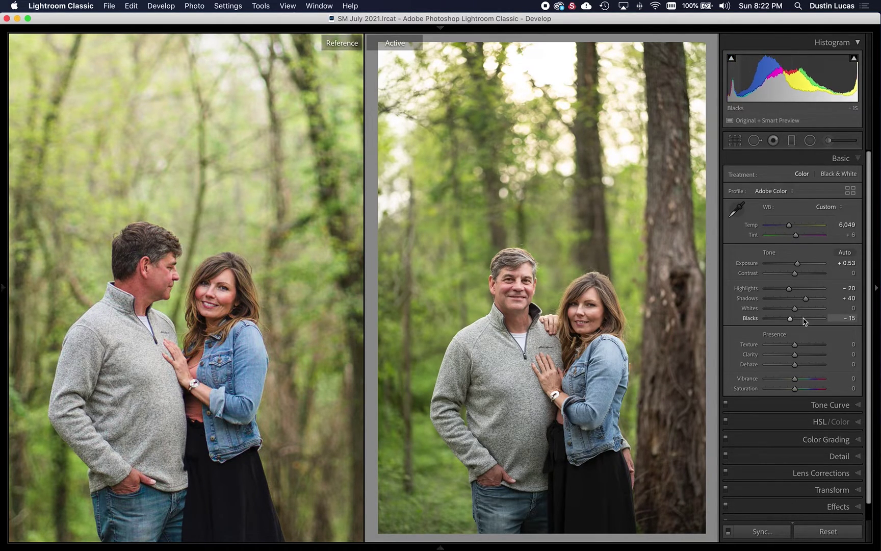
pyautogui.press('Down')
pyautogui.press('Down')
pyautogui.press('Up')
pyautogui.press('Right')
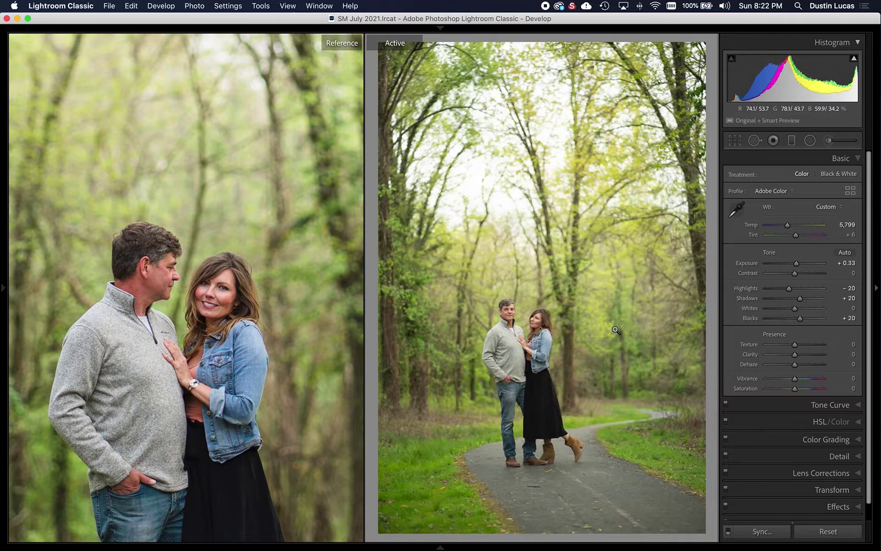
pyautogui.press('Right')
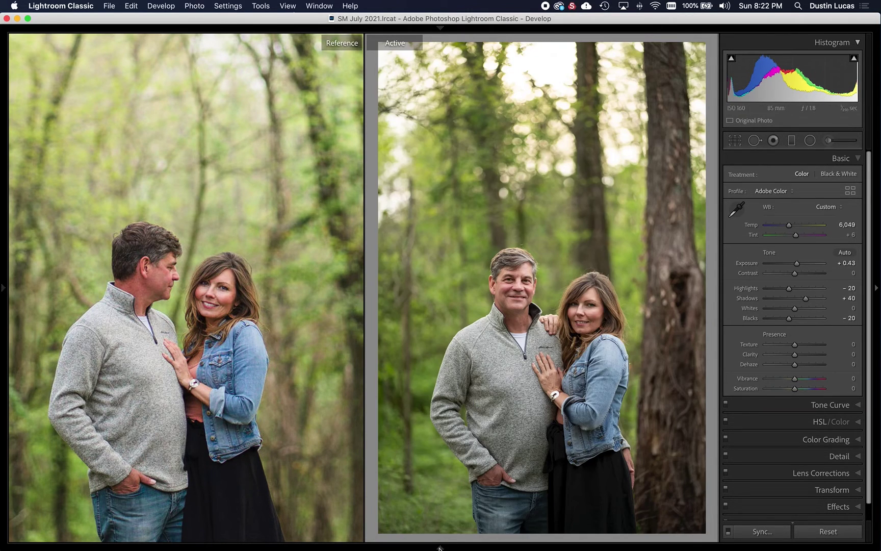
# Synchronize the tree photo's develop settings to the seven photos that follow it, and view its before version.
pyautogui.moveTo(452, 544)
pyautogui.hscroll(1, 453, 544)
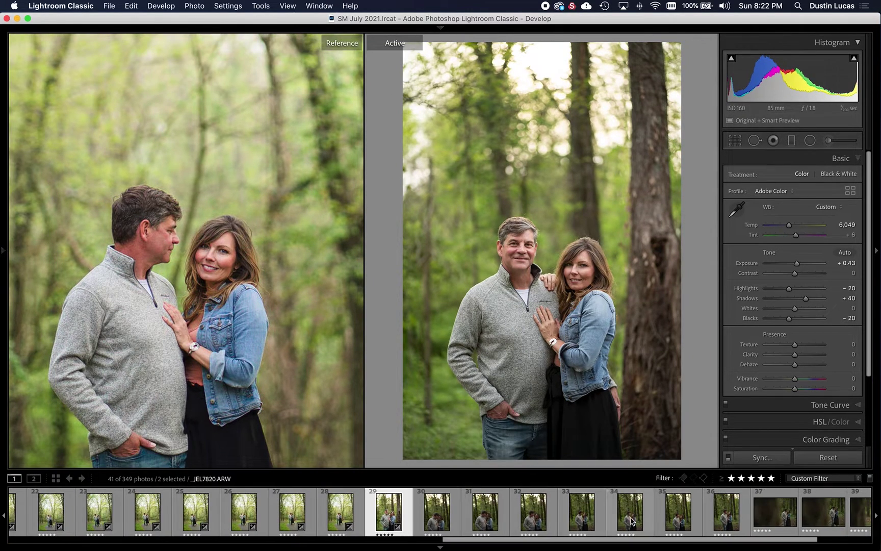
pyautogui.keyDown('shift'); pyautogui.click(729, 515); pyautogui.keyUp('shift')
pyautogui.press('super+shift+s')
pyautogui.press('Return')
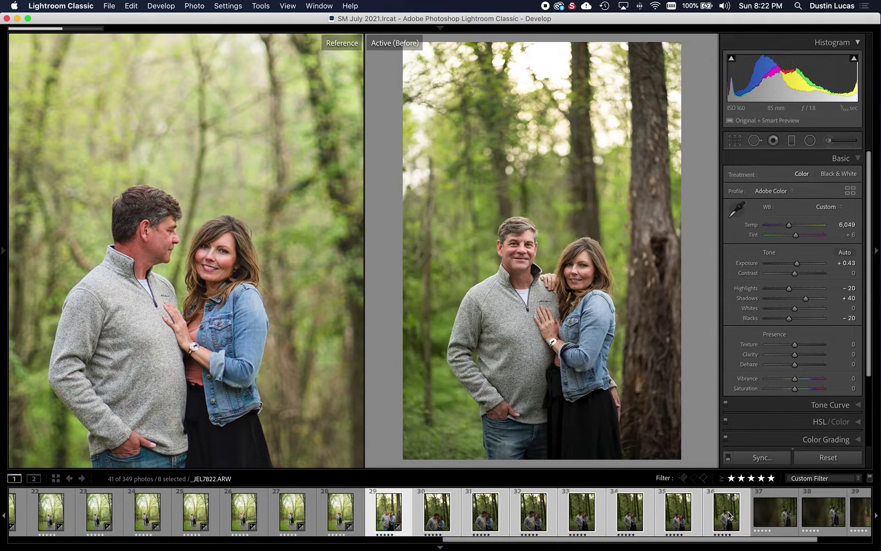
pyautogui.press('\\')
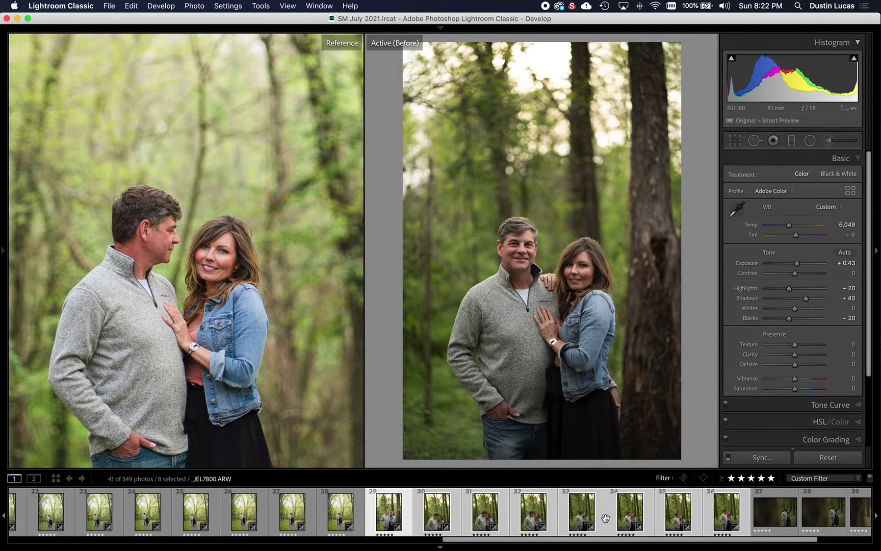
pyautogui.press('Right')
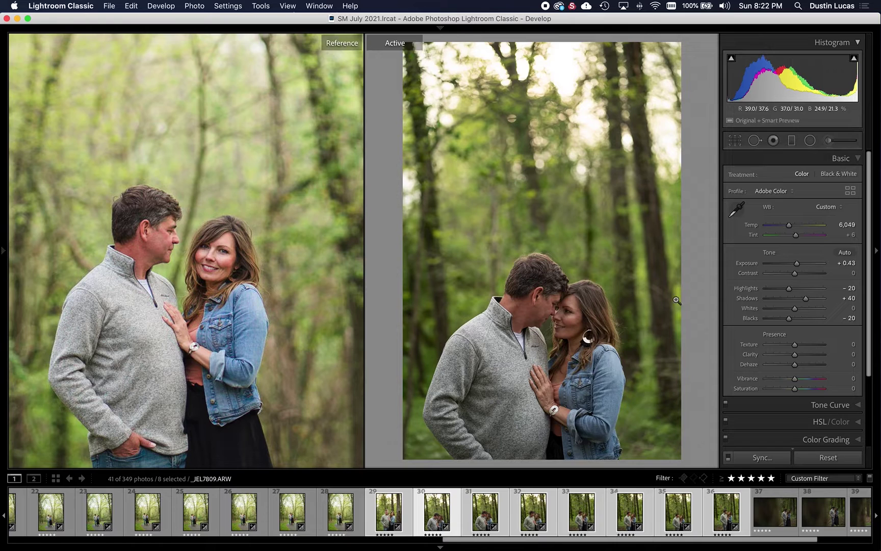
# Replace the reference photo, settling on tree photo _JEL7800, and make the photo that follows it active.
pyautogui.click(391, 517)
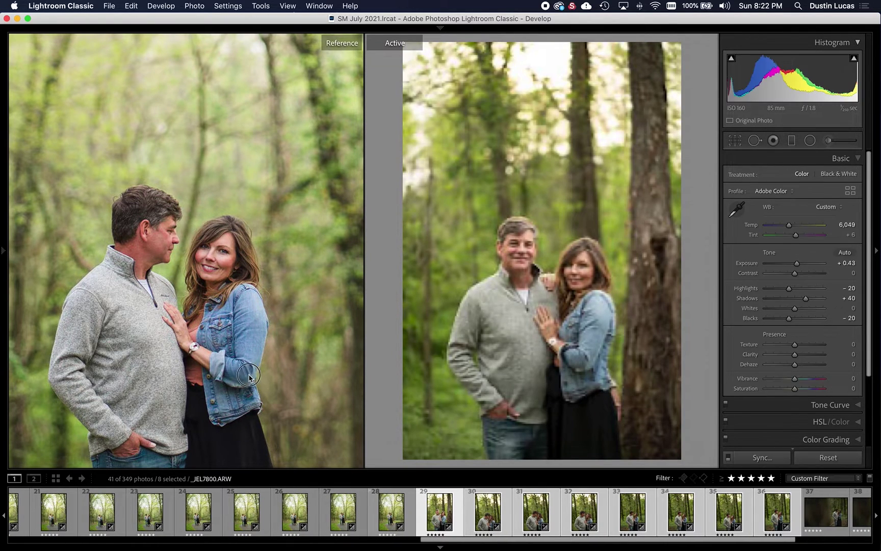
pyautogui.moveTo(392, 517); pyautogui.dragTo(235, 357)
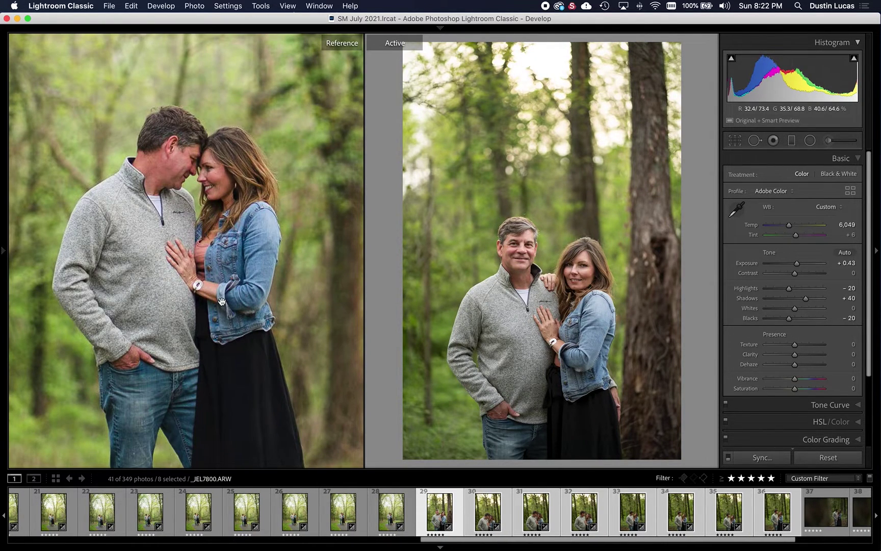
pyautogui.click(448, 524)
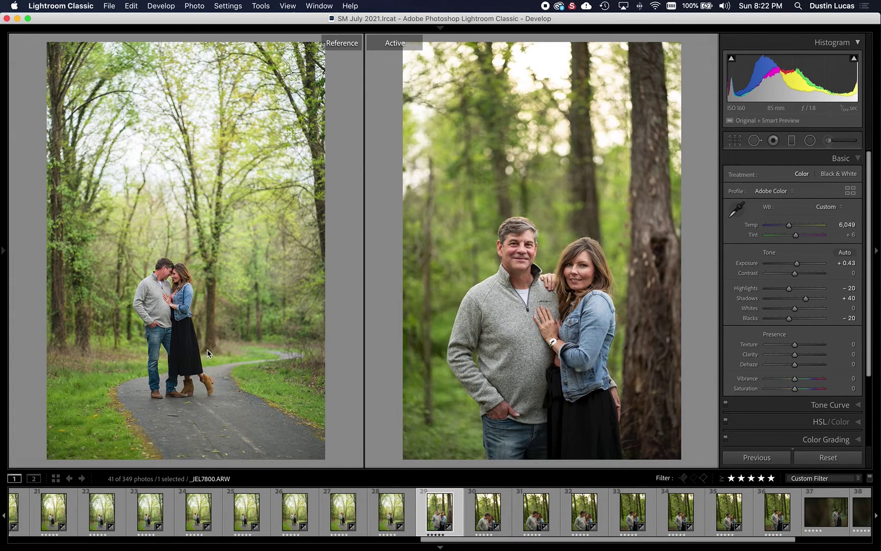
pyautogui.press('Right')
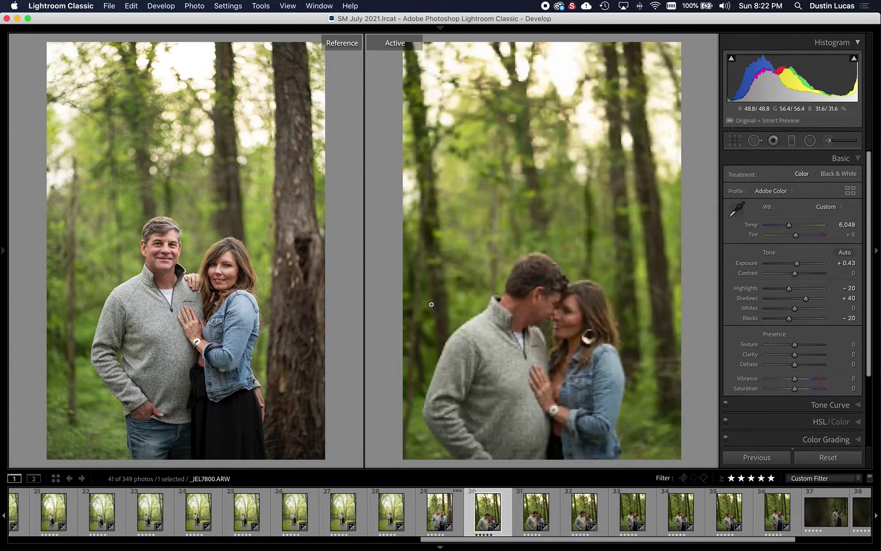
# Compare the next two synced tree photos with the tree reference photo, zoomed in and fitted.
pyautogui.click(537, 352)
pyautogui.press('Right')
pyautogui.click(542, 313)
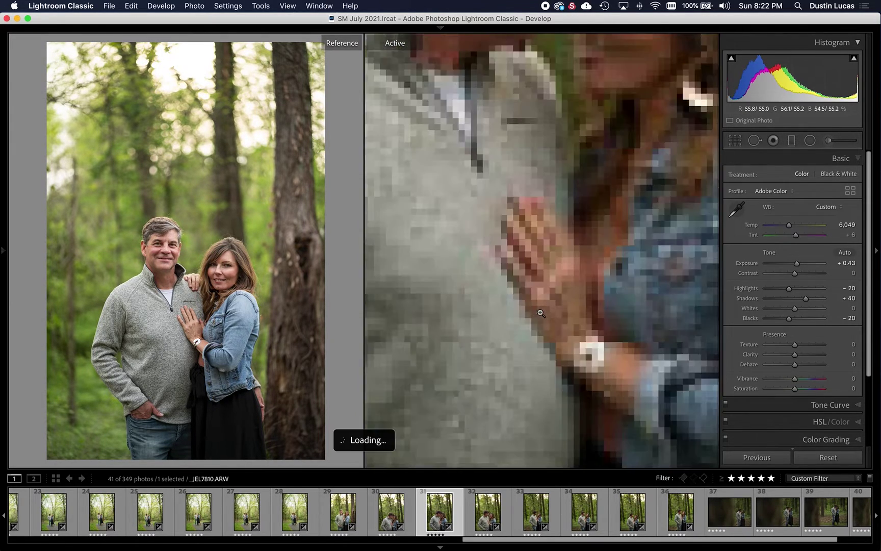
pyautogui.click(541, 313)
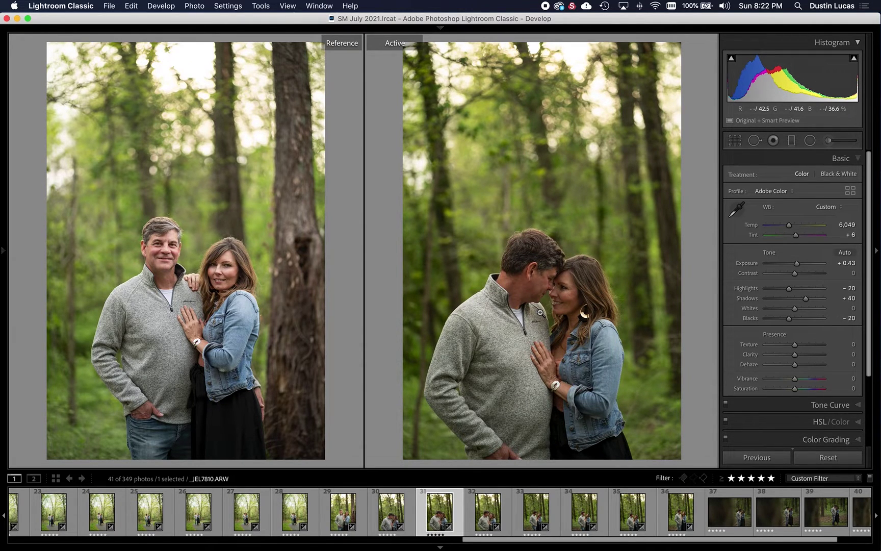
pyautogui.press('Left')
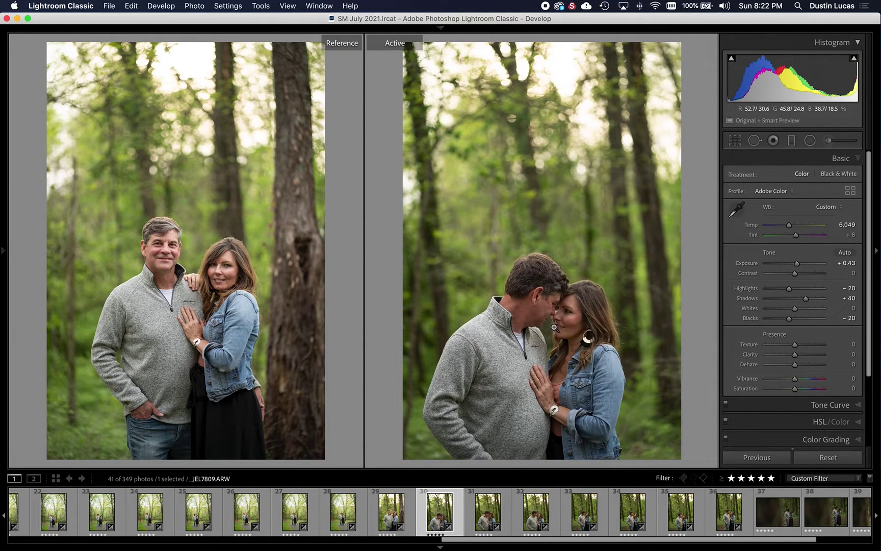